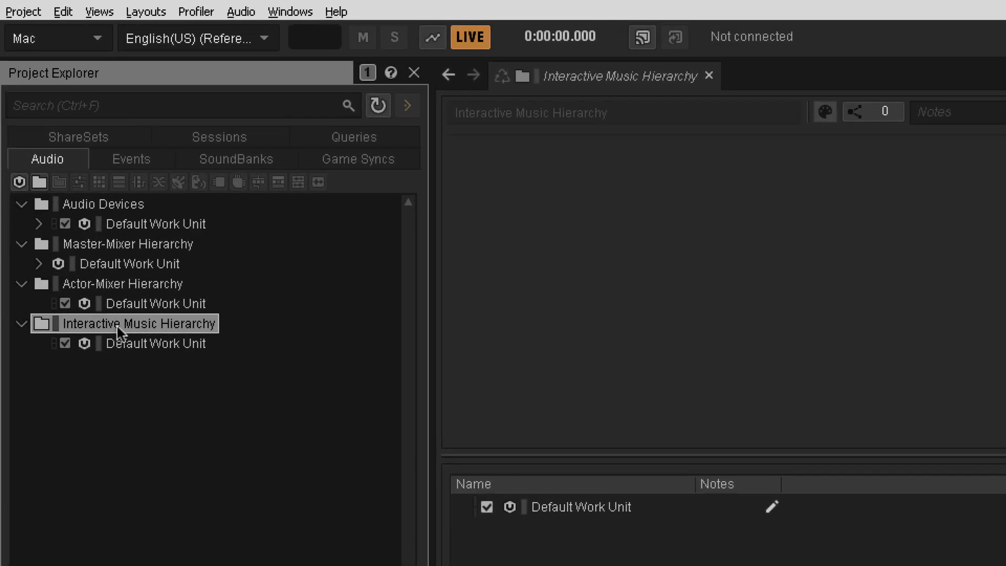
Create a work unit named Music in the Interactive Music Hierarchy
click(19, 183)
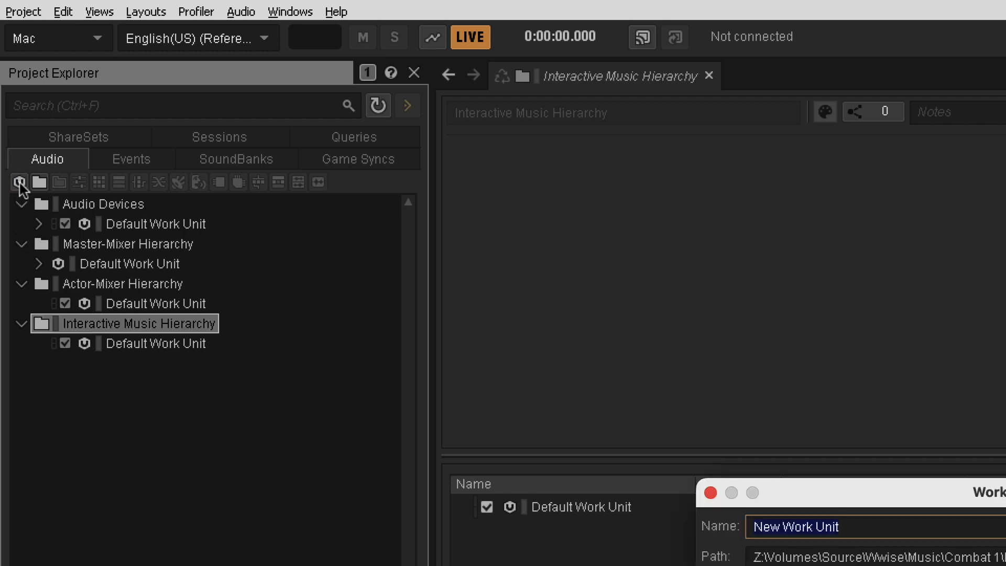
text(Music)
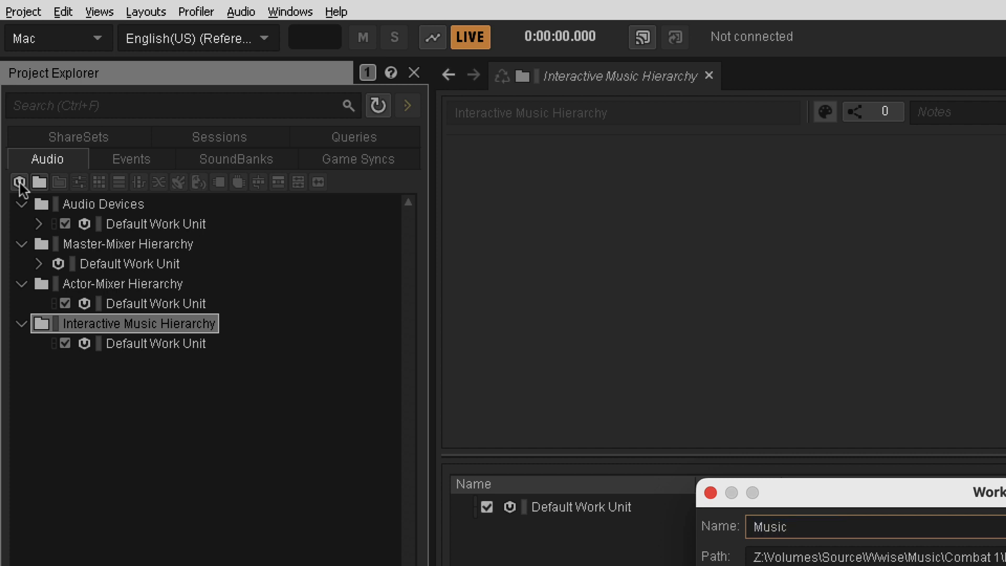
key(Return)
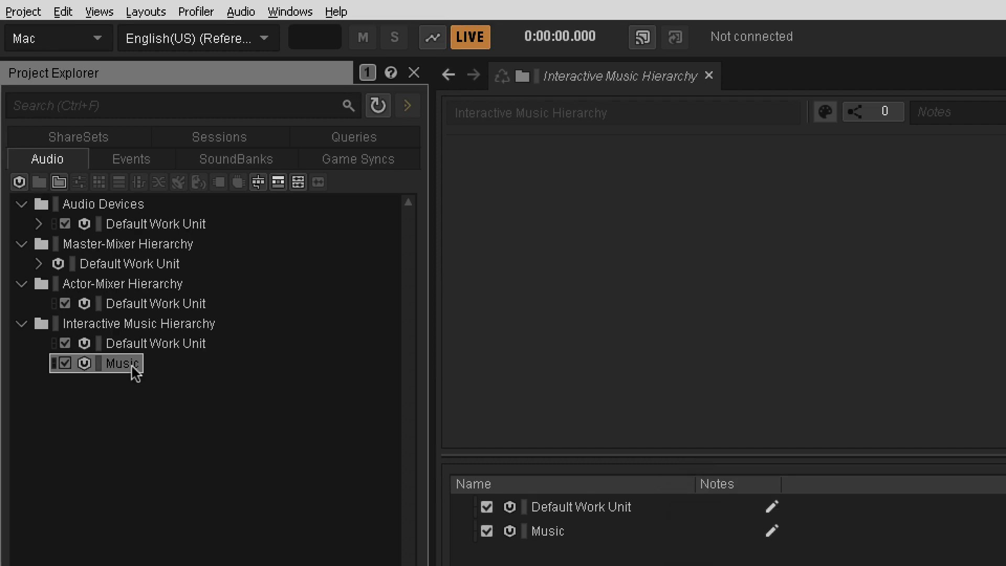
Add a music playlist container named Combat inside the Music work unit
click(278, 183)
text(Com)
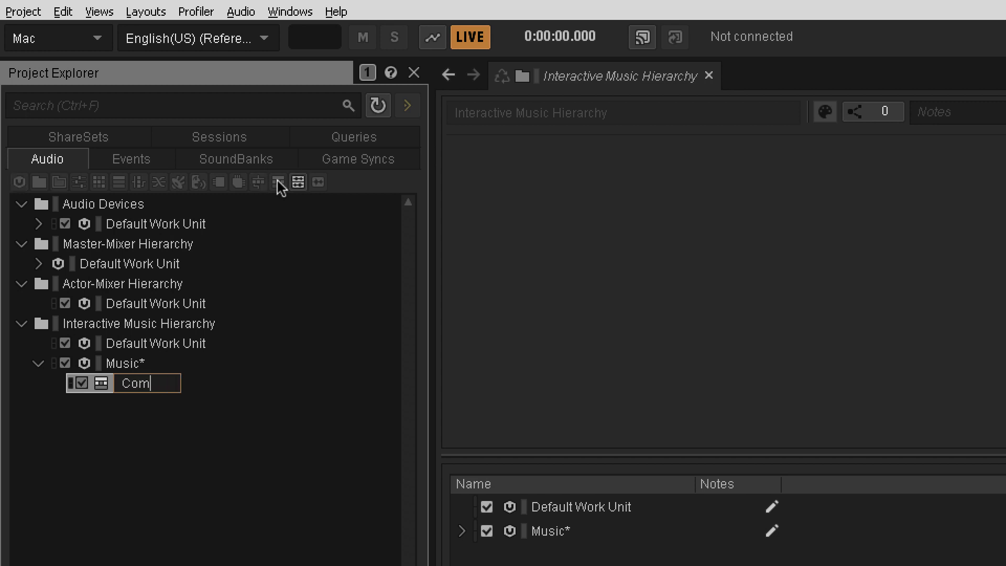
text(bat)
key(Return)
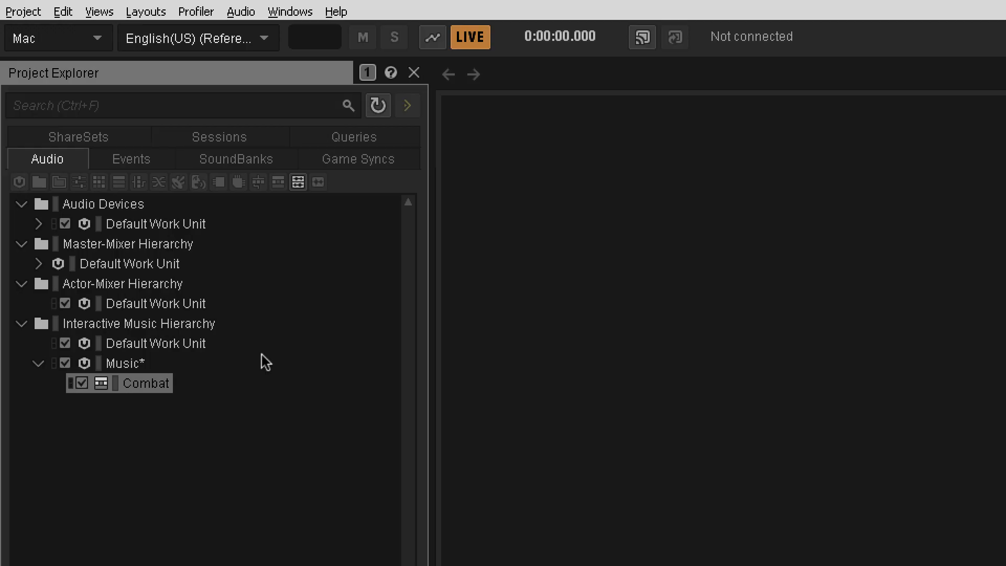
right_click(139, 385)
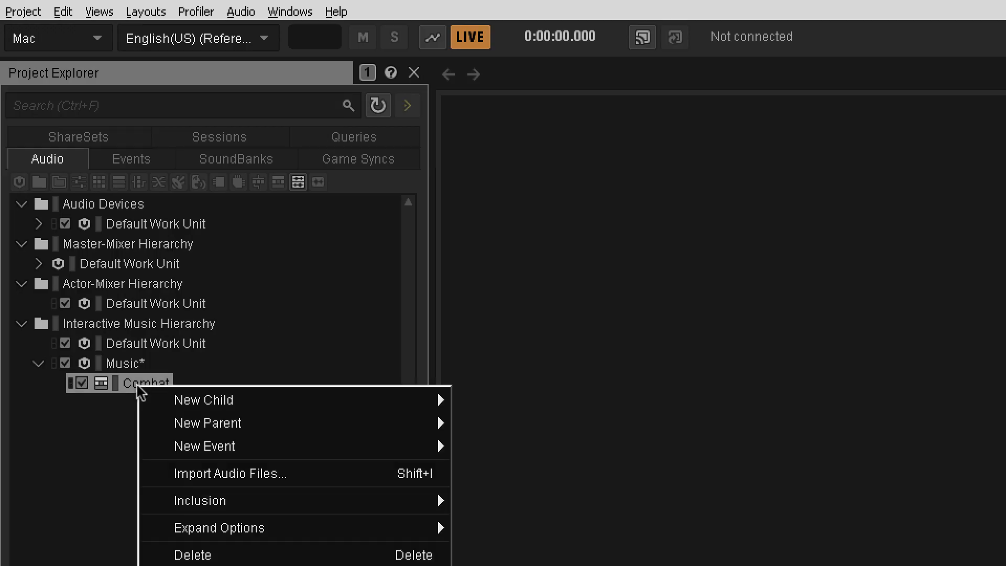
click(250, 474)
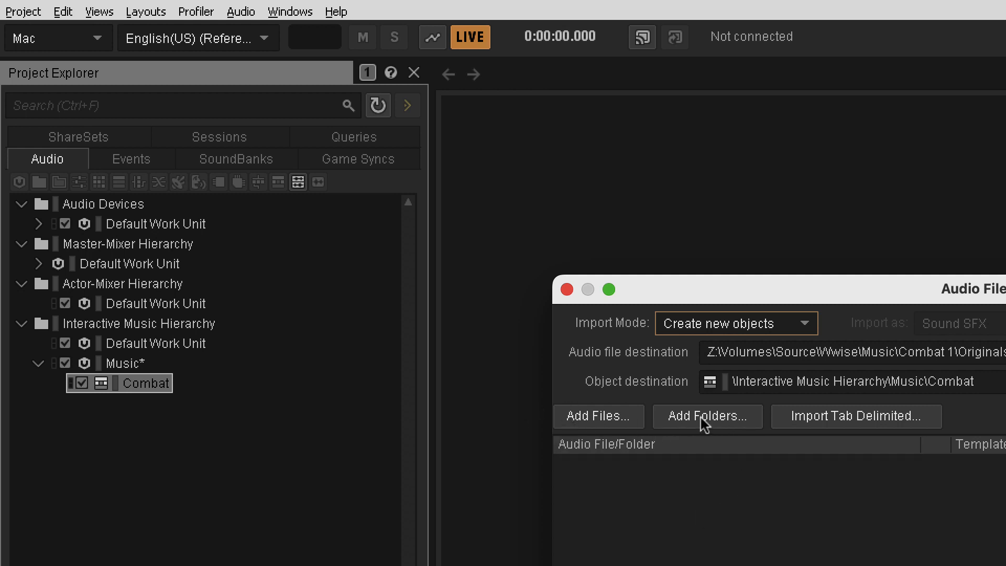
key(Escape)
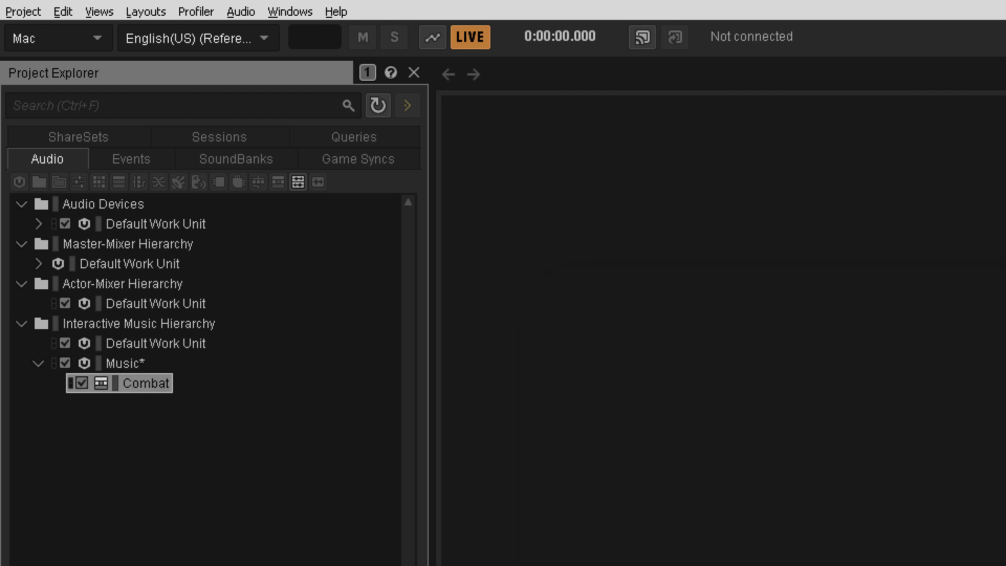
Import the Combat-A folder of WAV files into the Combat playlist as a music segment with one music track per file
drag(119, 565, 147, 389)
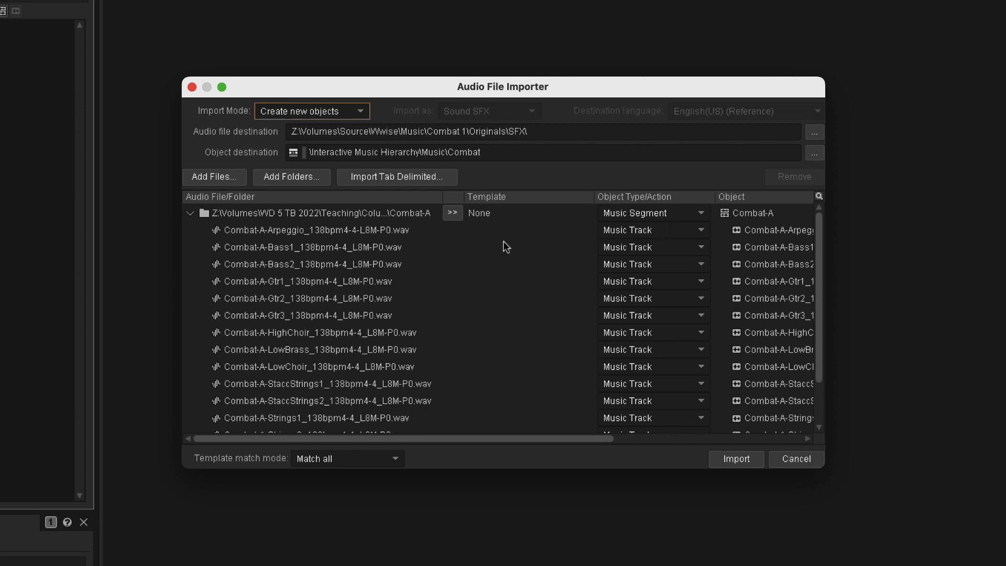
scroll(652, 366, down, 1)
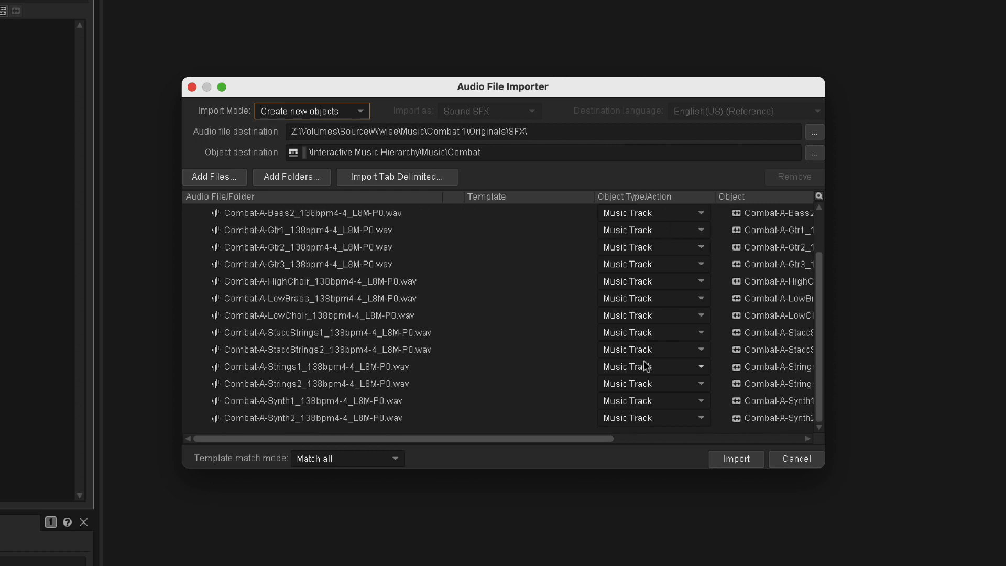
scroll(650, 362, up, 1)
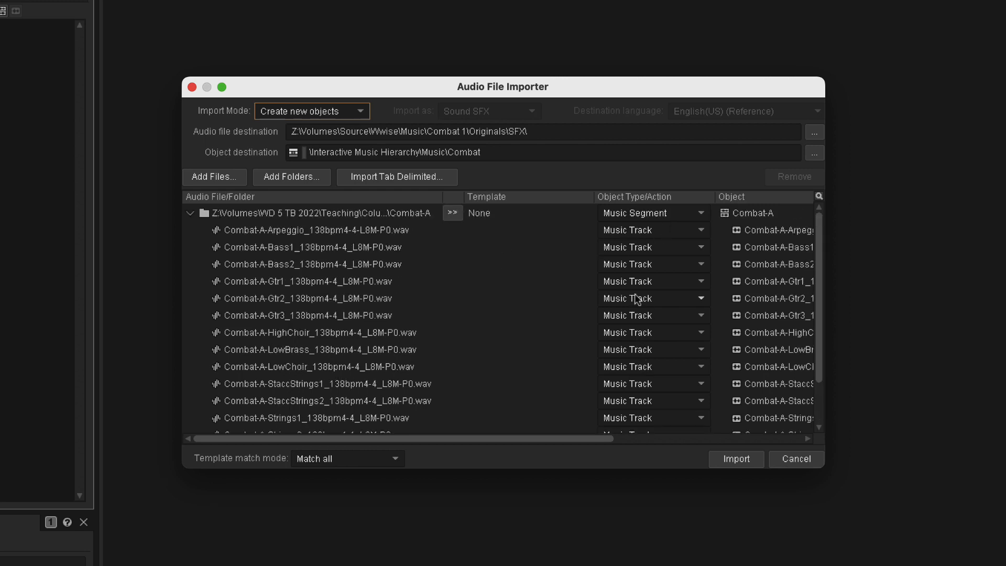
click(733, 459)
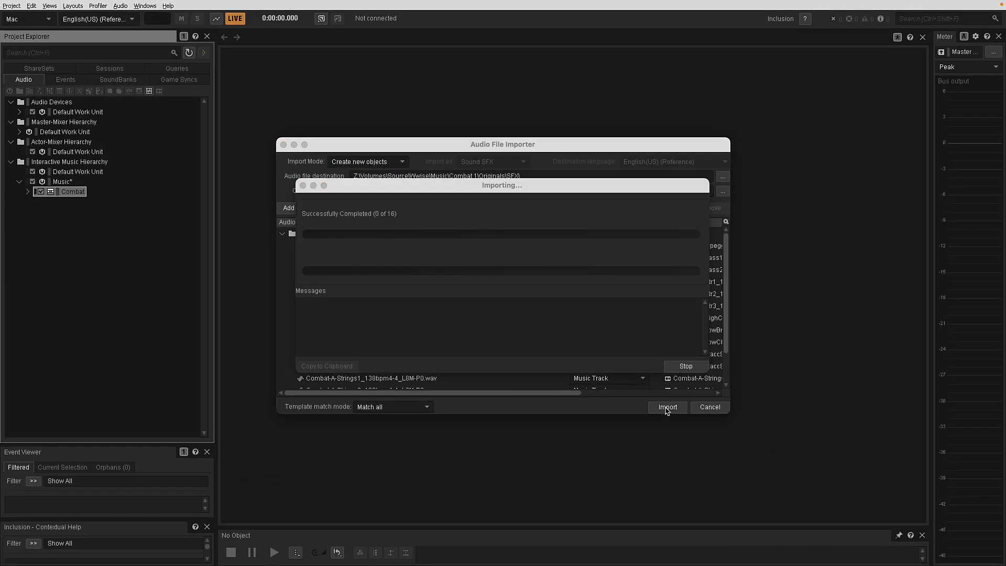
Examine the tracks of the imported Combat-A segment in its contents list, with full names readable, and on its segment timeline
click(84, 202)
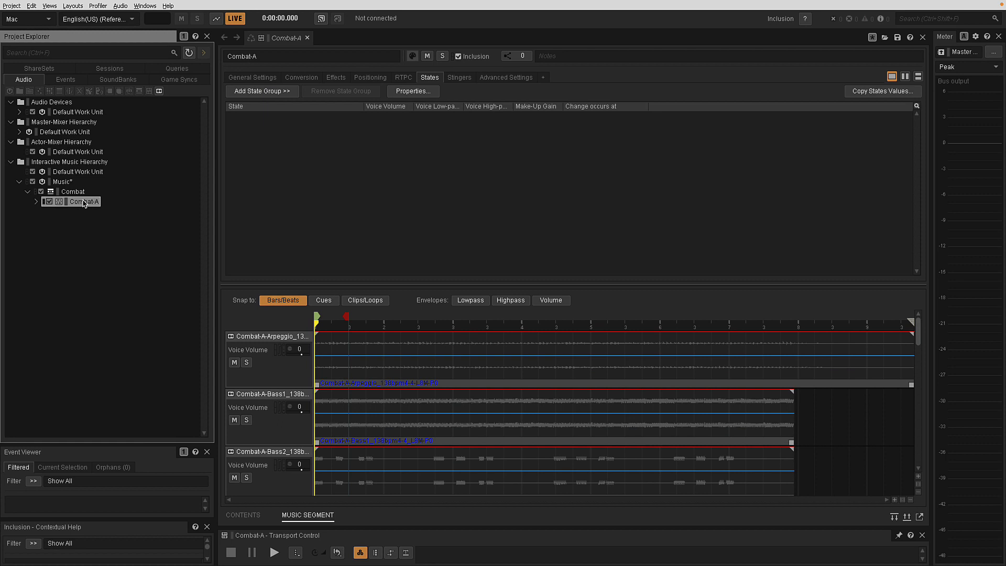
click(239, 516)
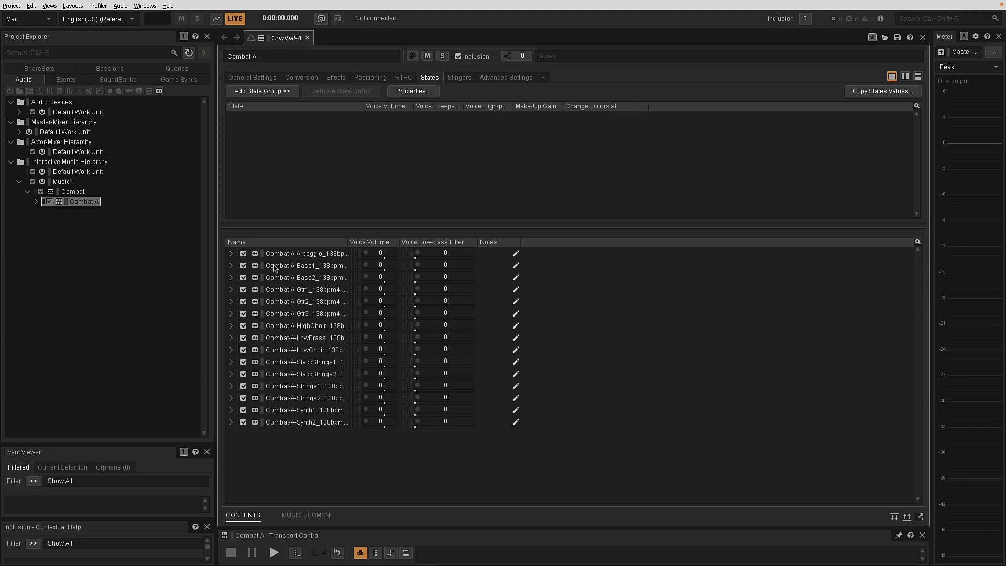
drag(347, 242, 415, 275)
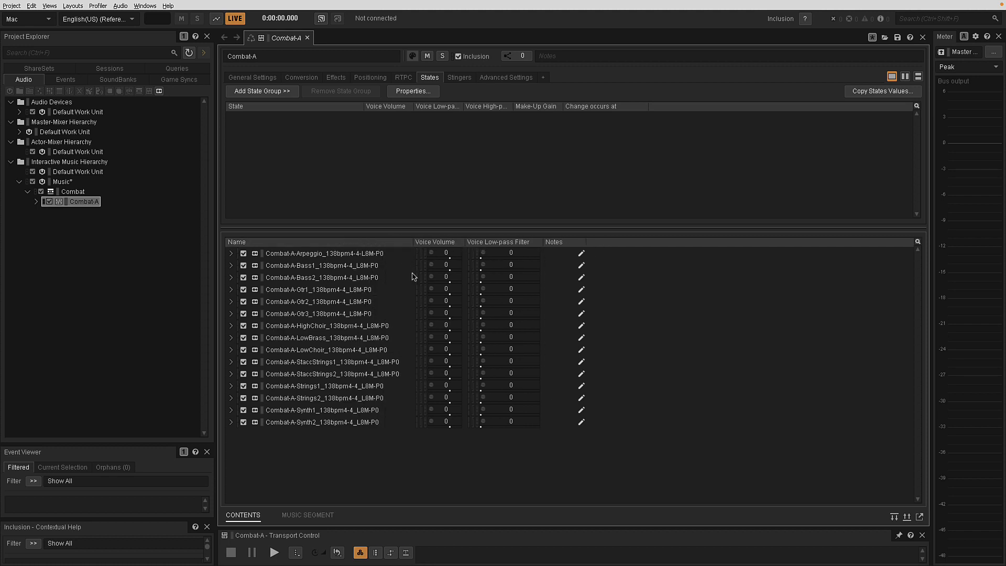
click(302, 516)
drag(351, 288, 347, 158)
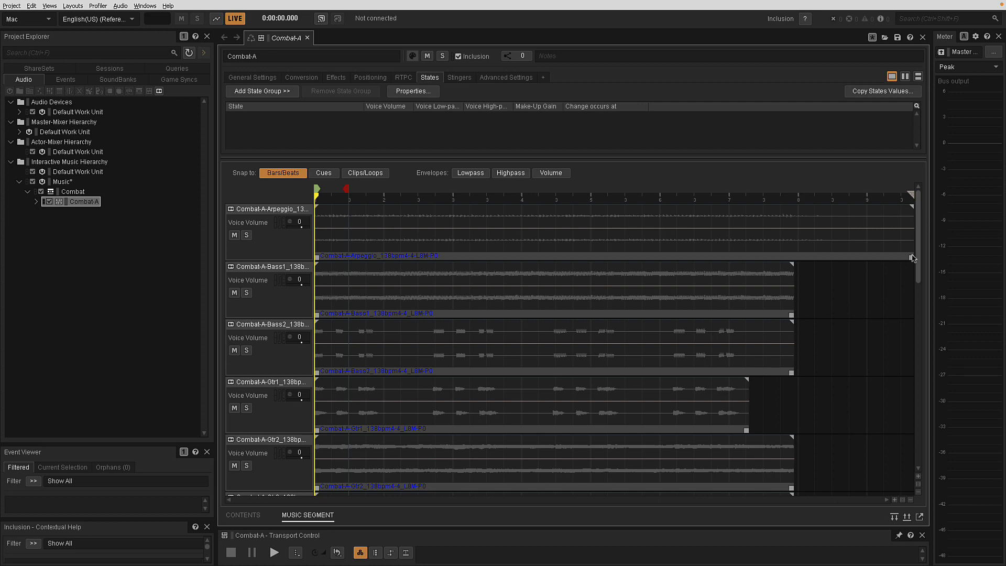
drag(919, 257, 922, 493)
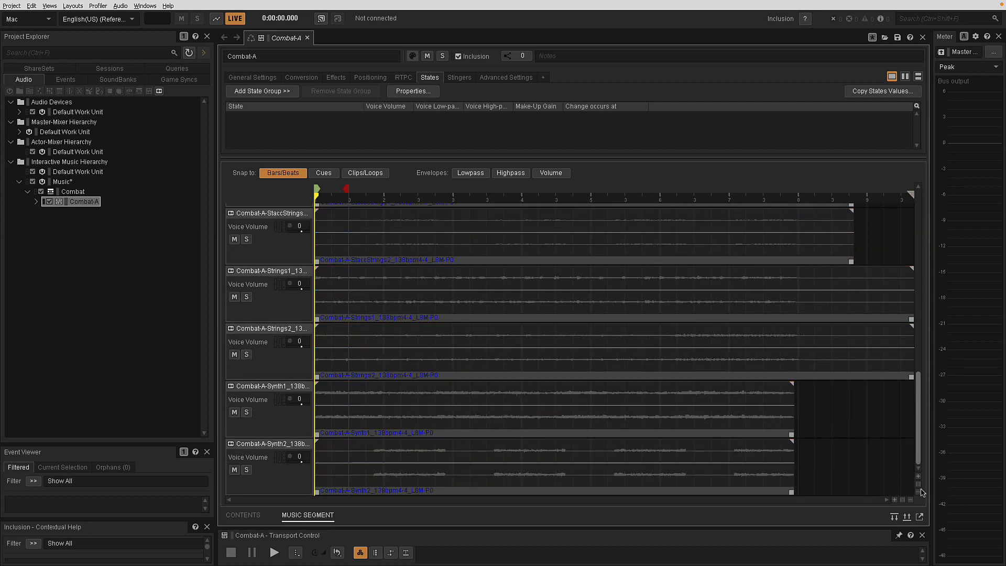
click(243, 514)
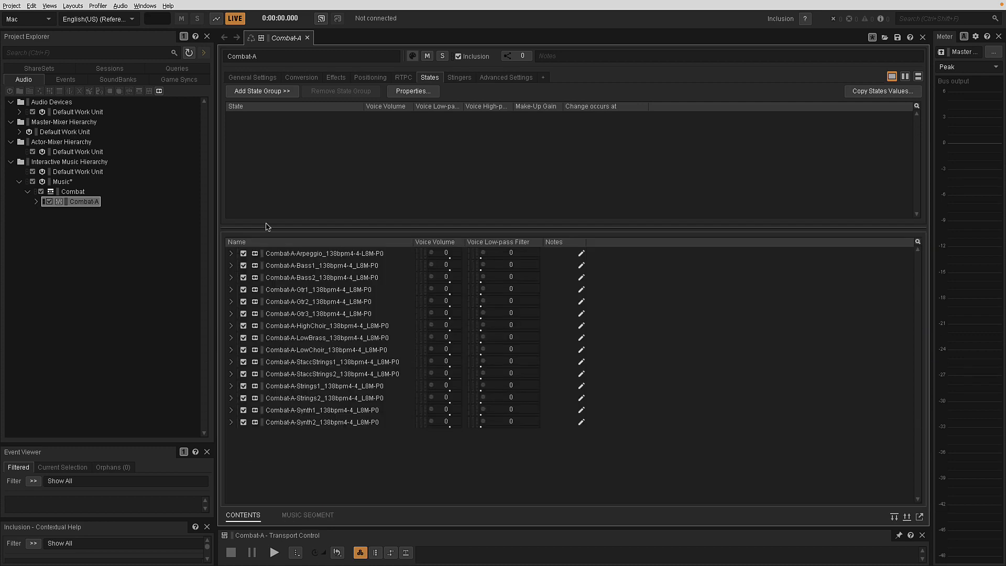
click(308, 514)
click(251, 516)
Set the Combat playlist container's tempo to 138 in its general settings
click(73, 192)
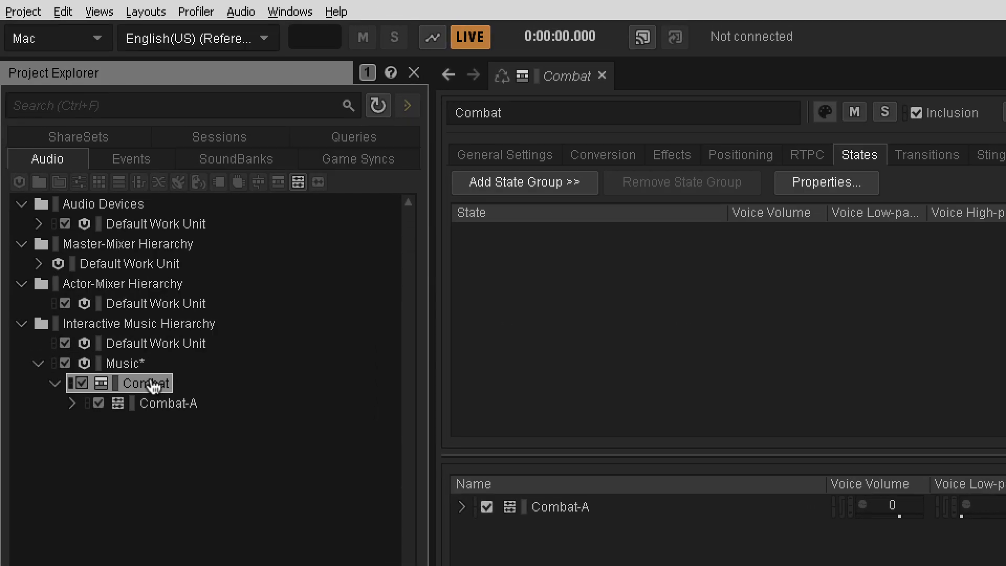
click(504, 155)
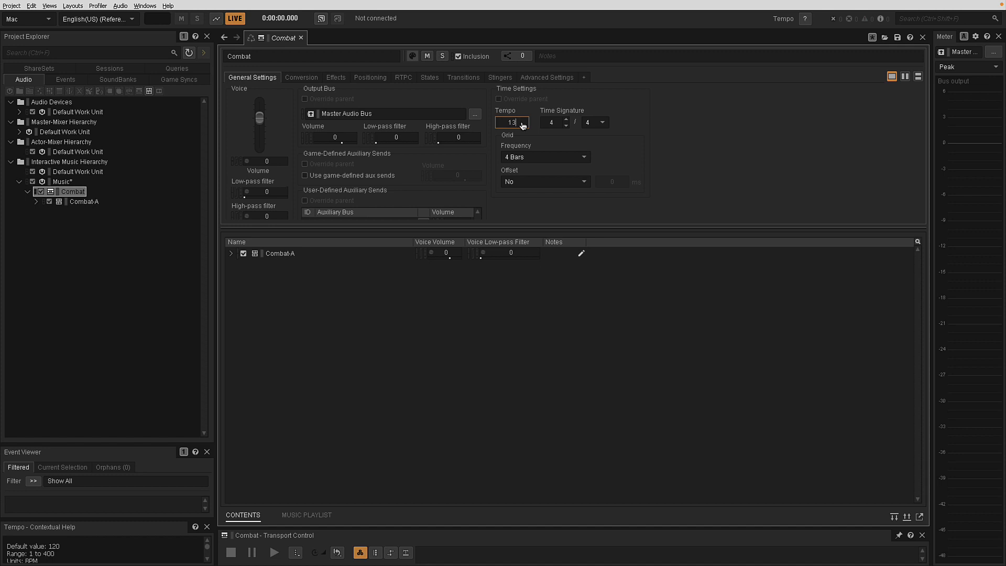
key(Tab)
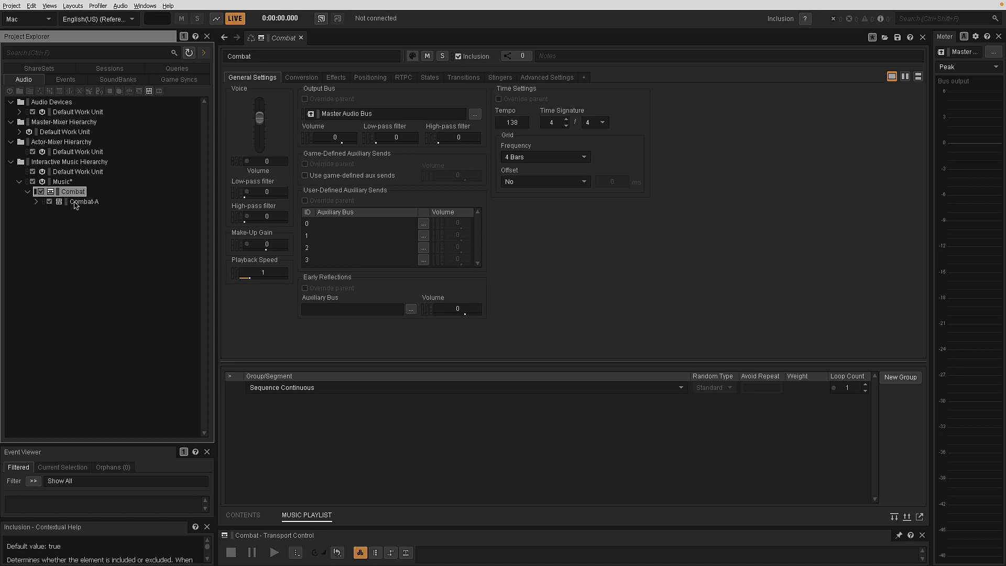
Add the Combat-A segment to Combat's Sequence Continuous playlist group and set the group's loop count to Infinite
drag(75, 202, 278, 404)
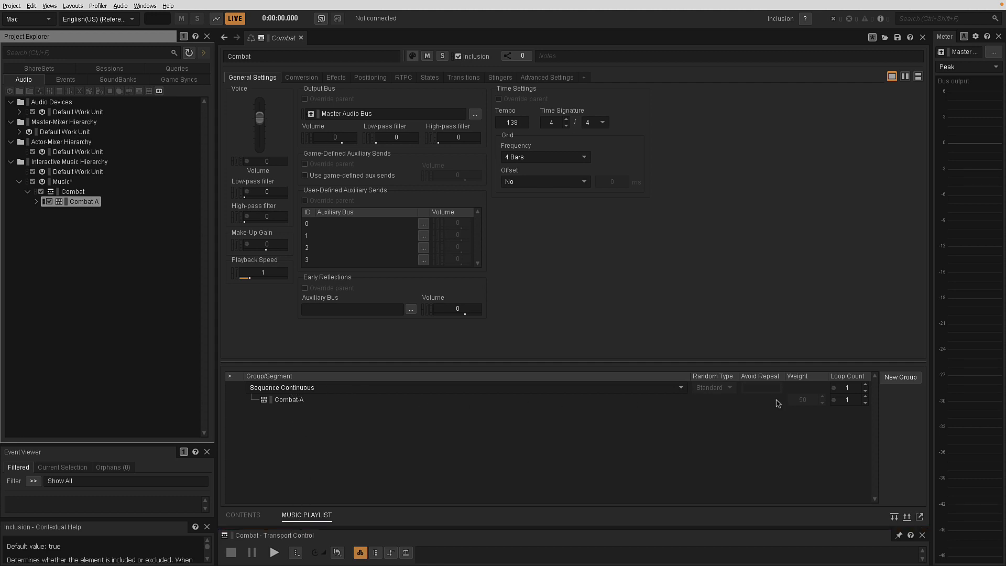
click(866, 392)
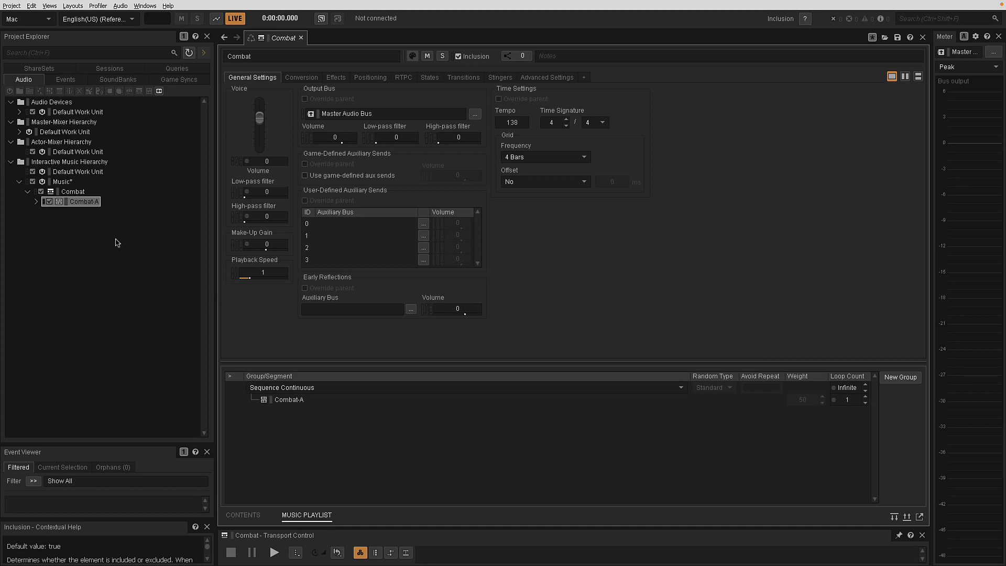
Open the Combat-A segment's timeline and move its exit cue to the start of bar 2
click(79, 203)
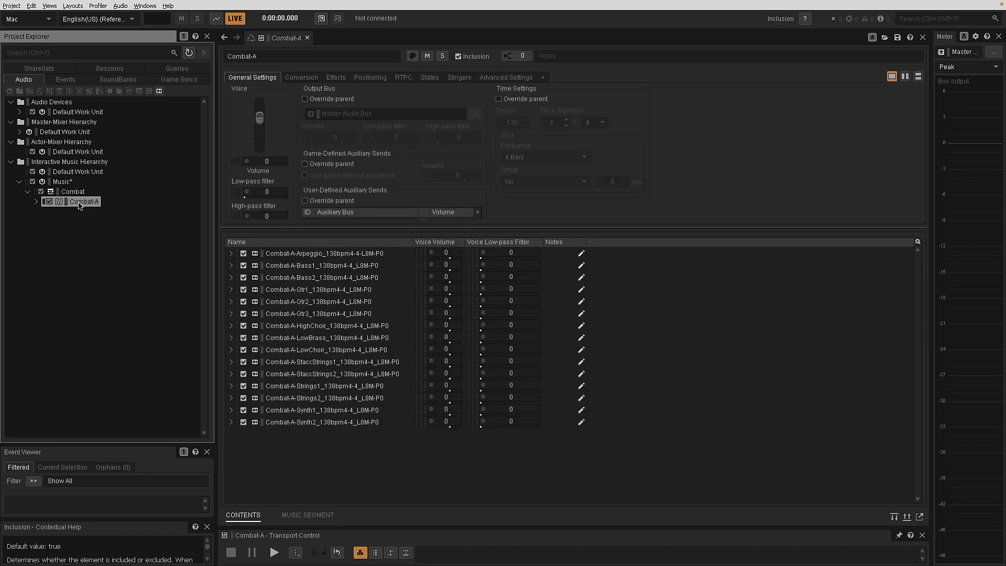
click(312, 516)
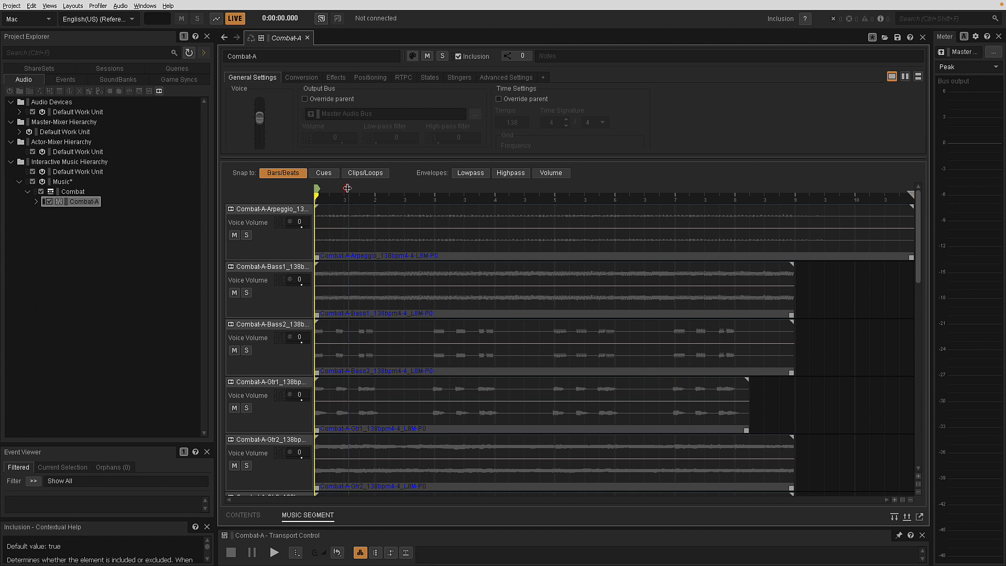
drag(347, 188, 371, 188)
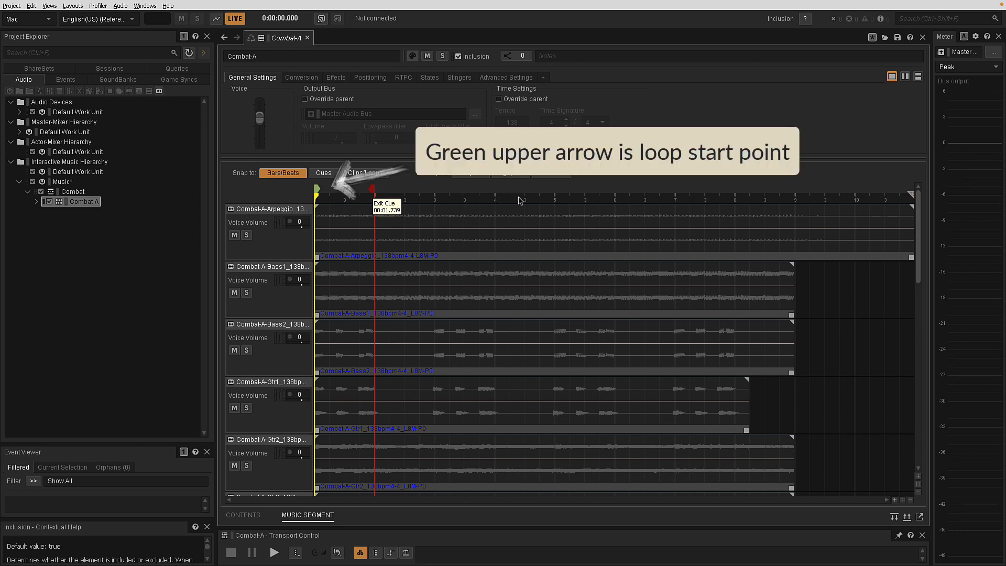
Switch the Combat-A timeline ruler to seconds and return it to bars and beats
right_click(450, 198)
click(480, 202)
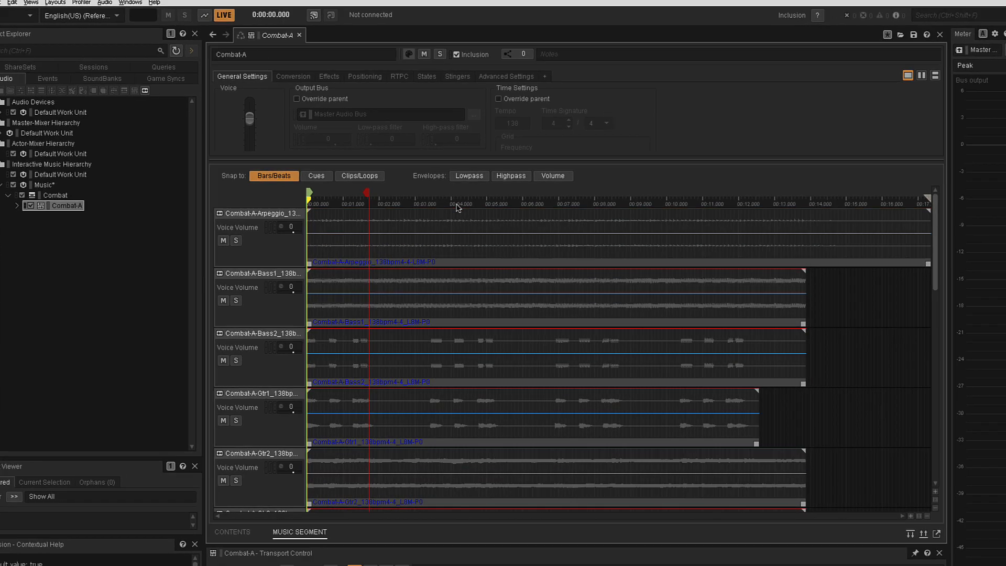
right_click(454, 200)
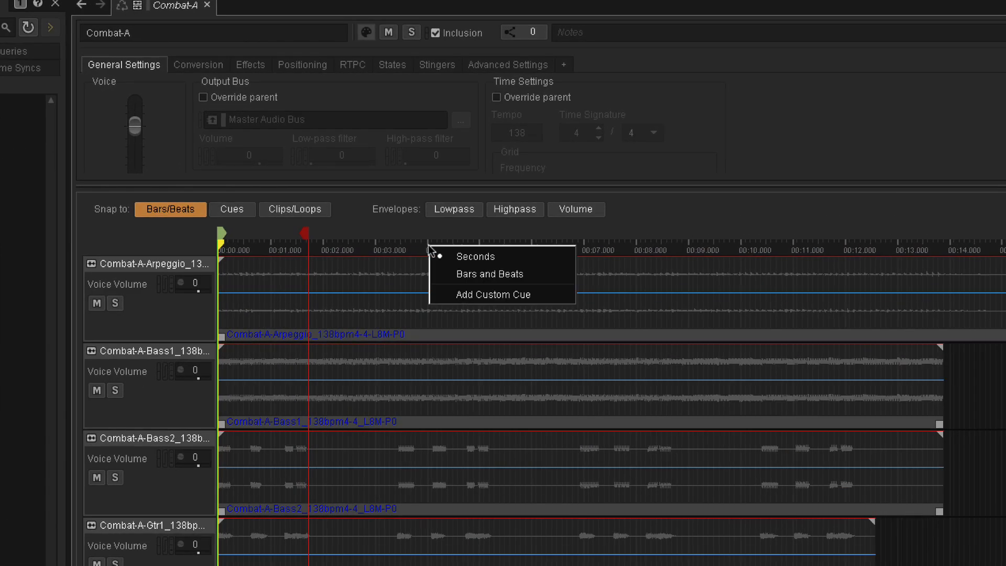
click(449, 274)
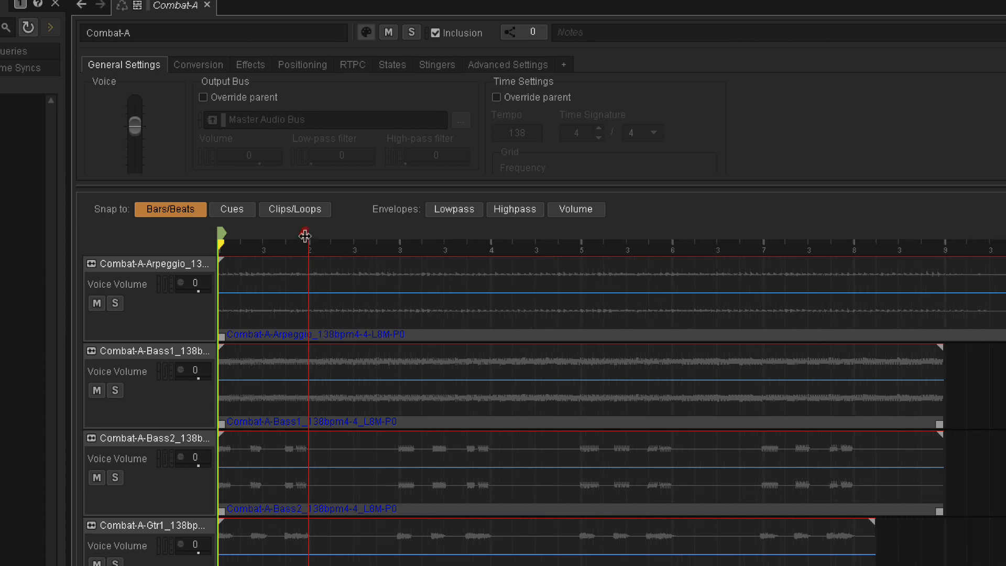
Move the Combat-A exit cue to the start of bar 9, at the end of the Bass1 clip
mouse_move(305, 234)
mouse_down()
mouse_move(404, 242)
mouse_move(403, 233)
mouse_up()
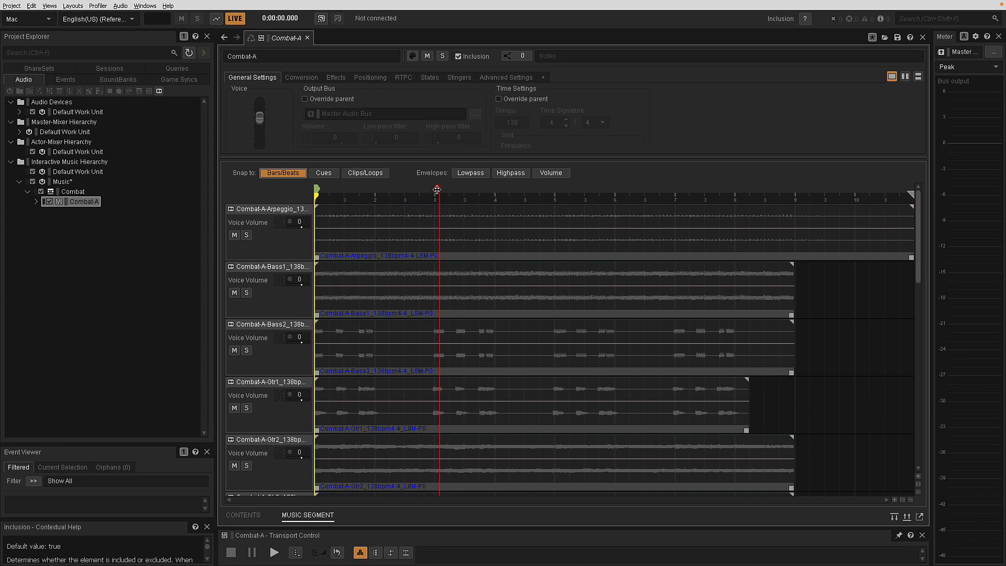
drag(437, 189, 794, 269)
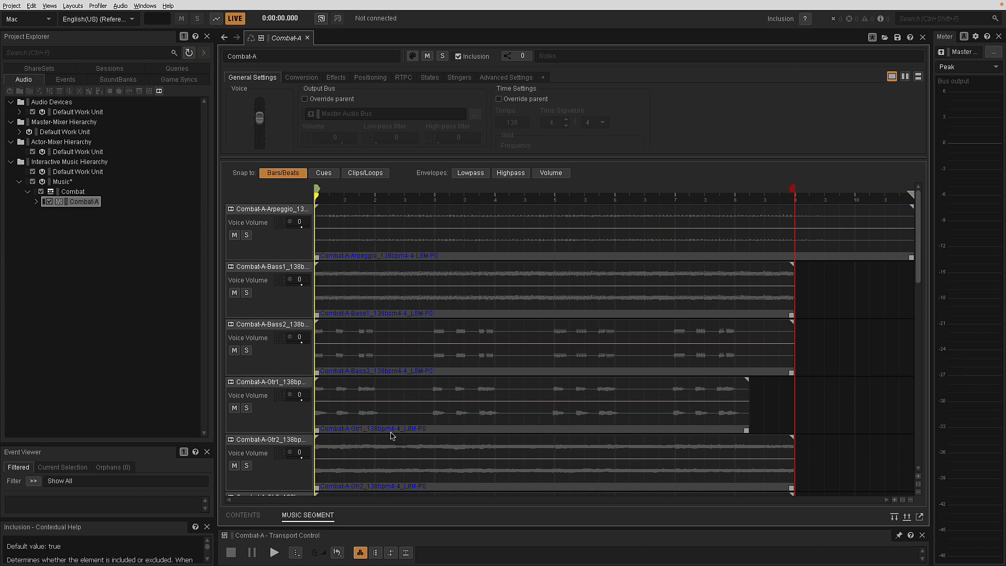
Review the Combat playlist settings and check the Combat-A tracks against the exit cue on the timeline
click(73, 192)
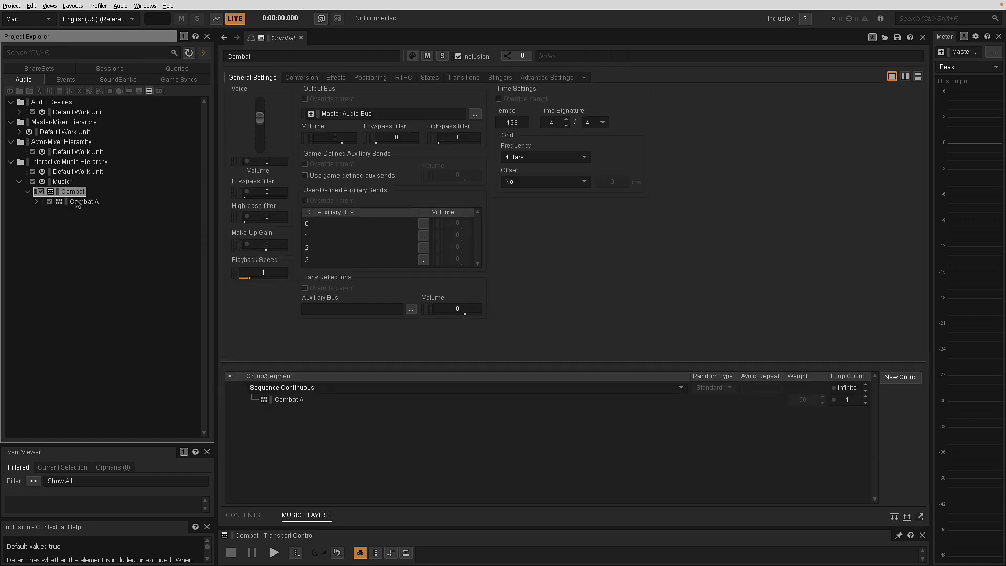
click(80, 202)
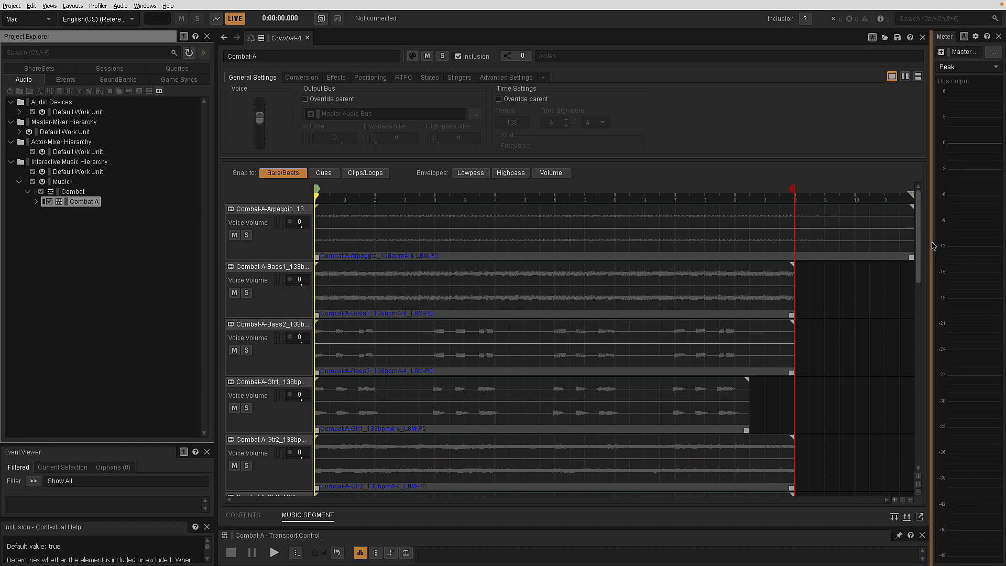
mouse_move(920, 246)
mouse_down()
mouse_move(924, 410)
mouse_move(917, 257)
mouse_up()
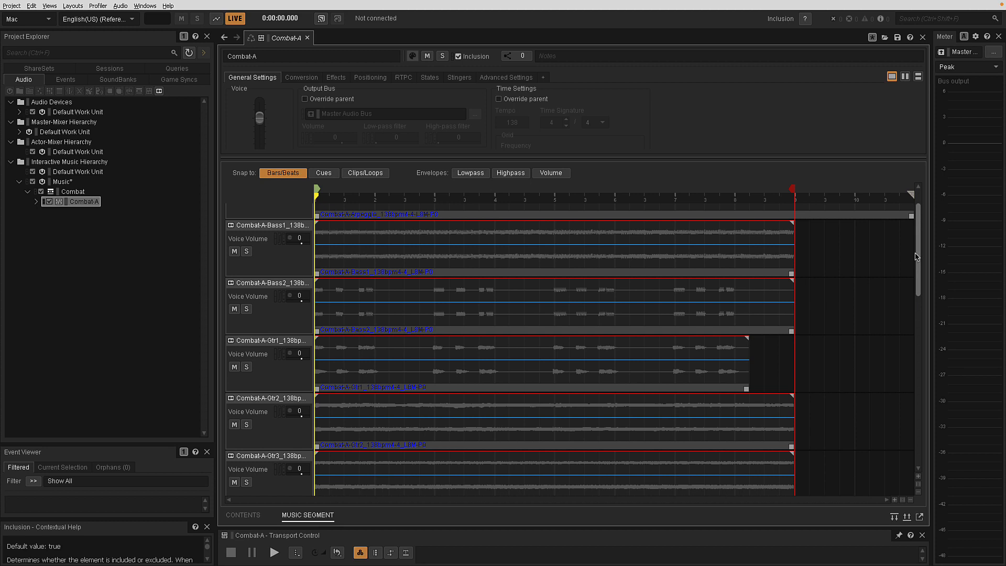
drag(917, 273, 921, 234)
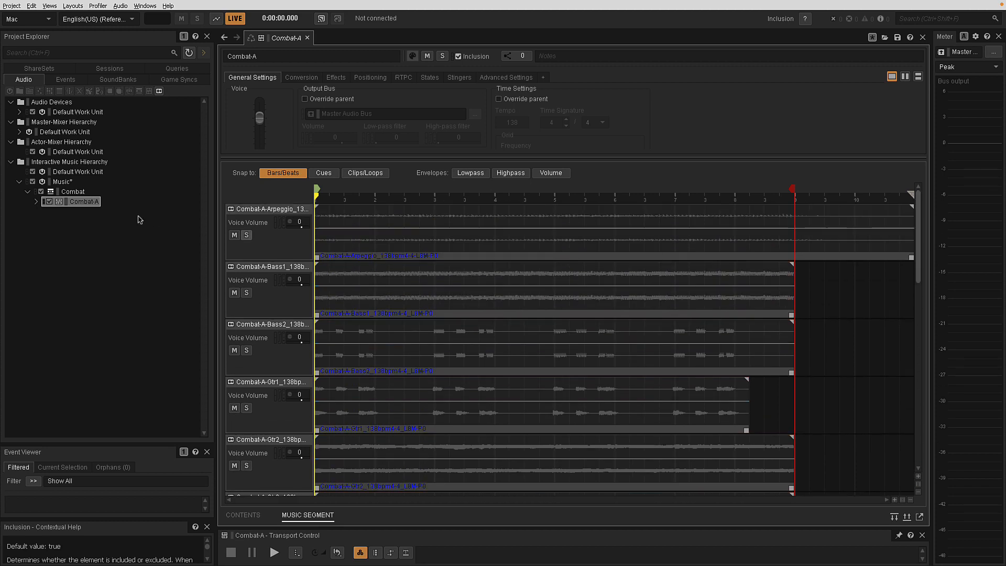
Set the Combat playlist container's voice volume to -23 and reopen the Combat-A segment
click(71, 195)
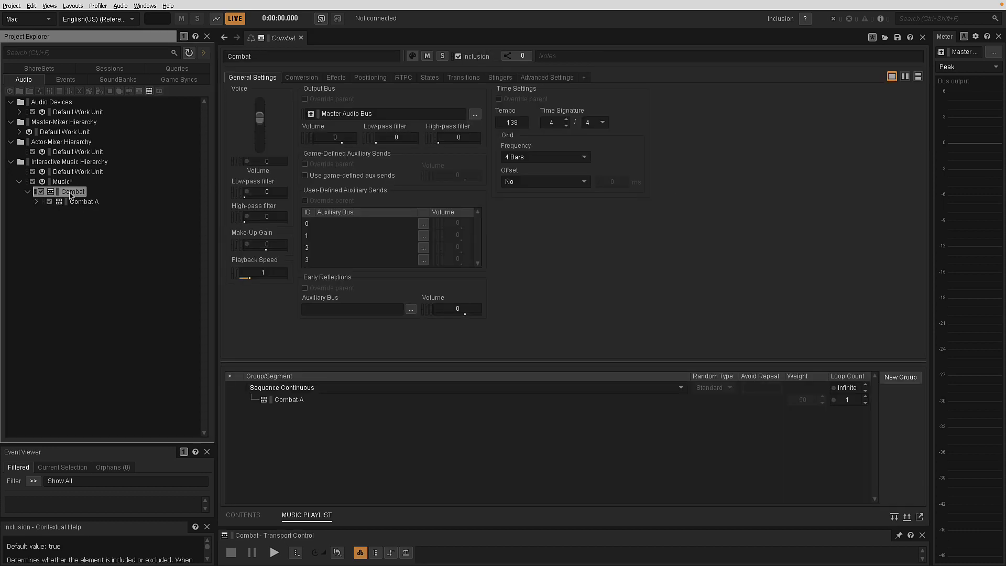
drag(260, 119, 261, 143)
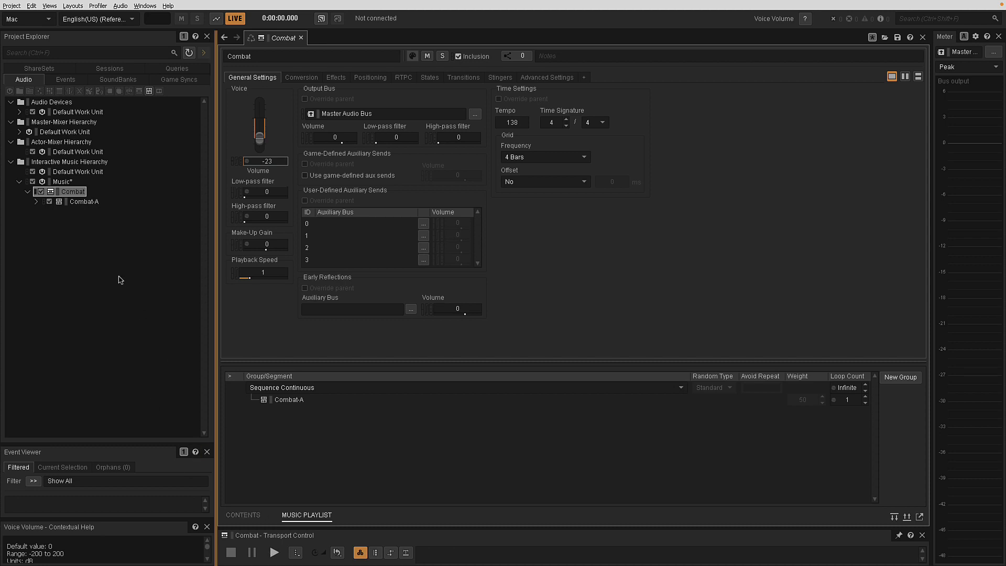
click(84, 202)
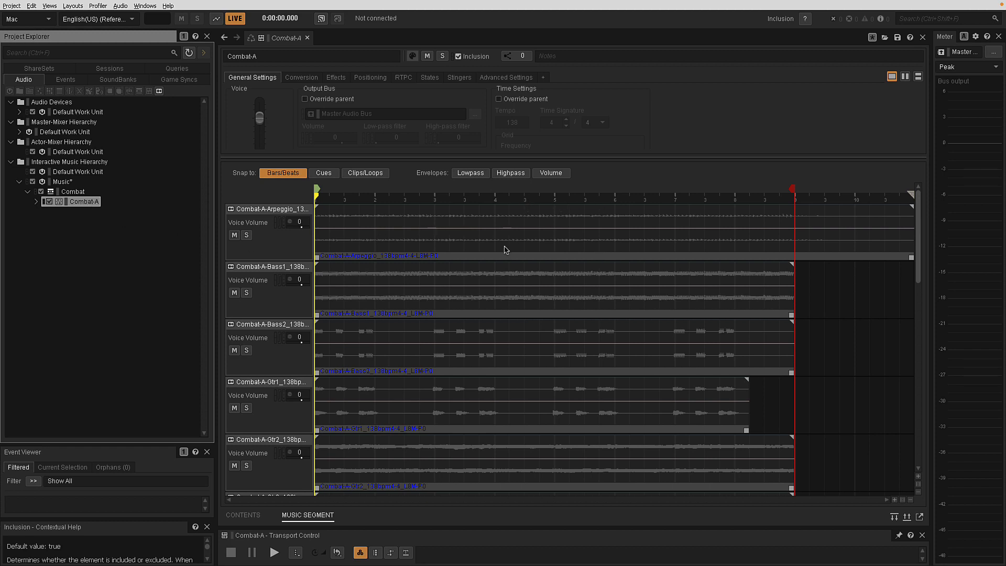
Pin the transport control to the Combat playlist container and play it with the Combat-A timeline open
click(72, 192)
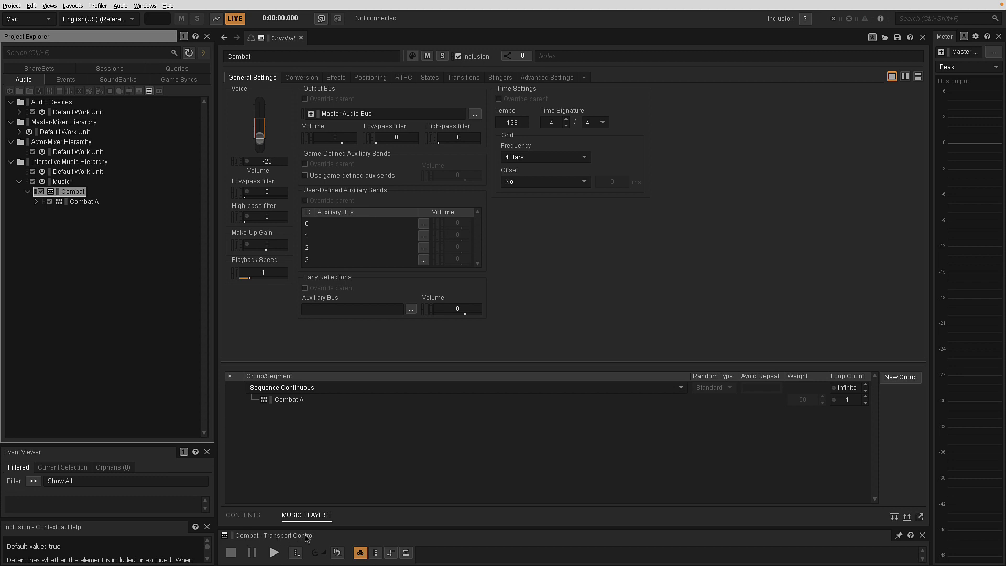
click(900, 538)
click(84, 202)
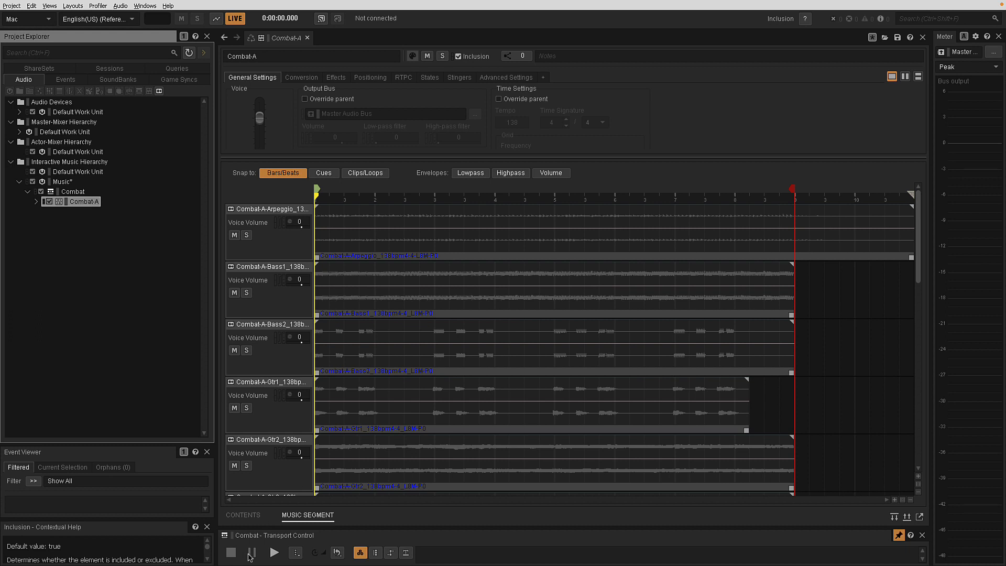
click(274, 553)
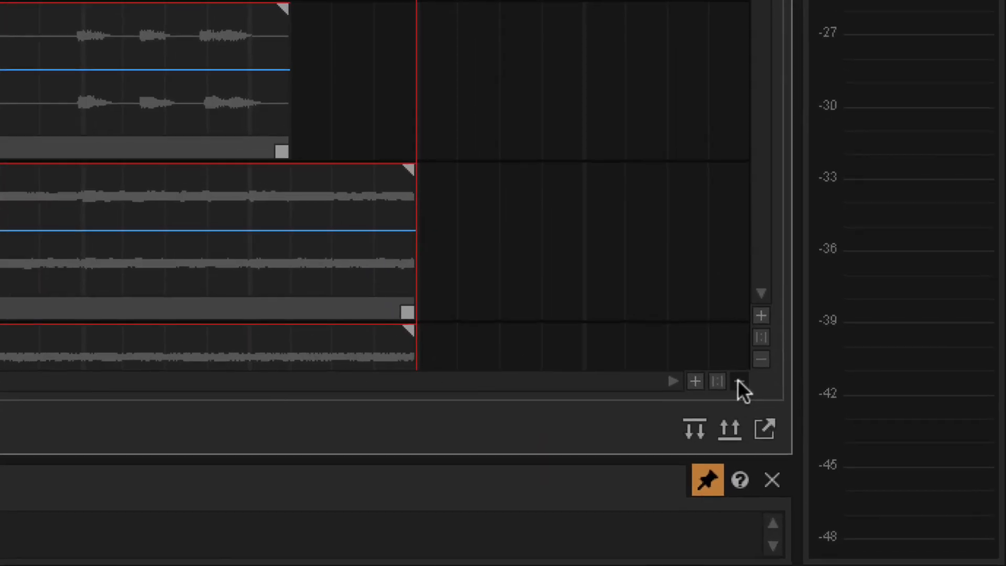
Examine the Combat-A timeline at wider and narrower time scales around the exit cue
click(910, 499)
click(695, 381)
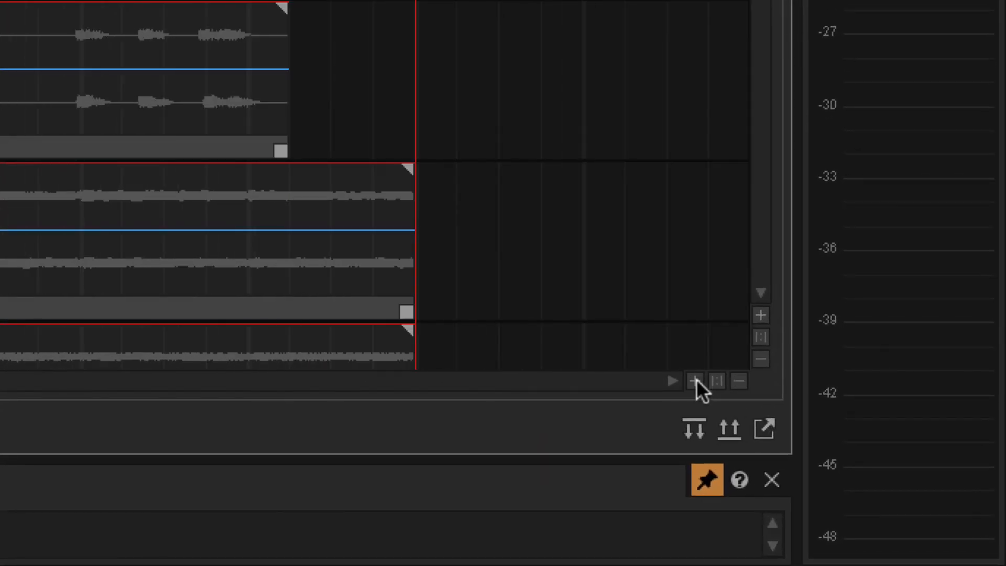
click(695, 381)
click(695, 381)
click(695, 381)
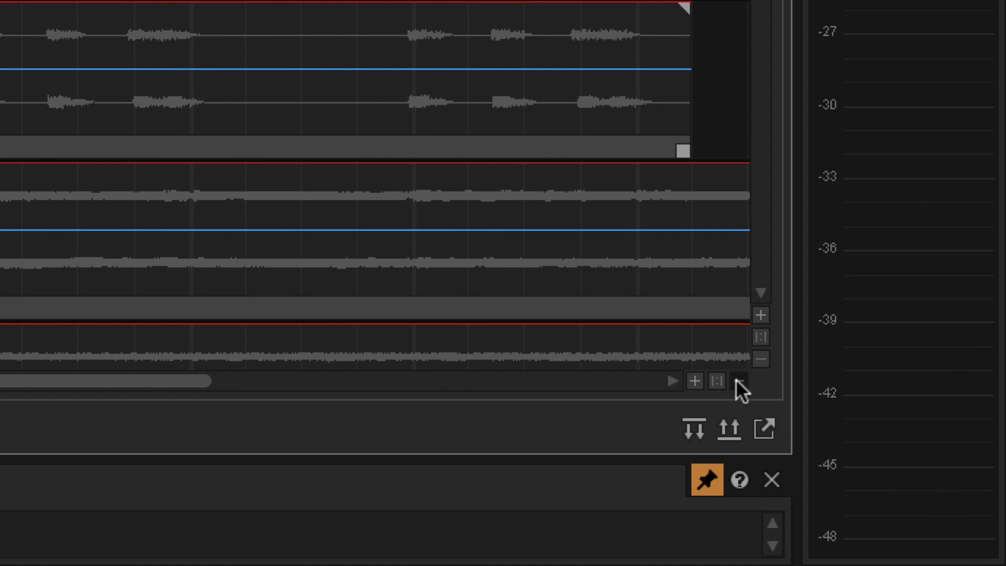
click(736, 381)
click(736, 381)
click(695, 381)
click(695, 381)
click(738, 381)
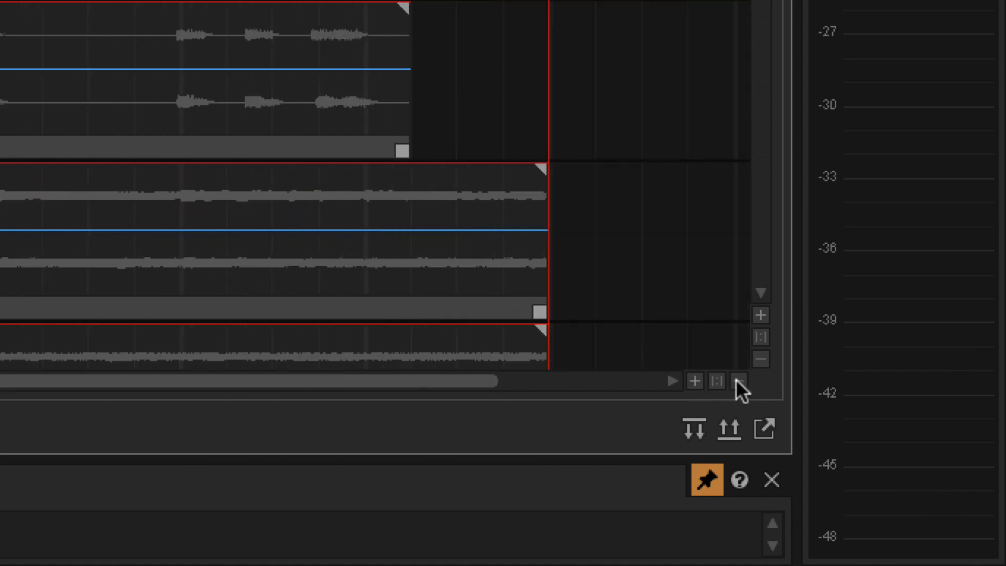
click(736, 379)
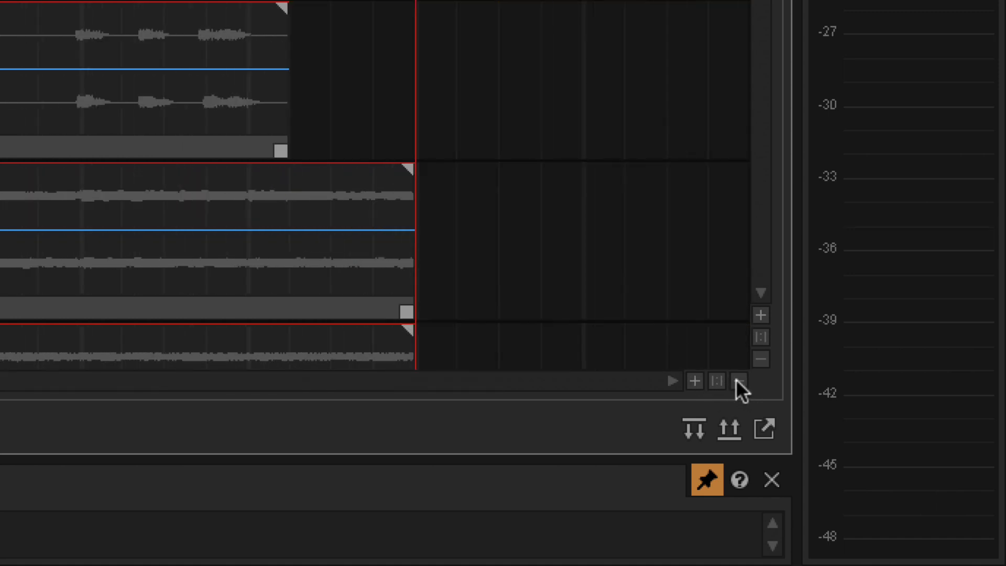
Compare the Combat-A clips at reduced and restored track heights
click(760, 360)
click(761, 360)
click(760, 360)
click(761, 359)
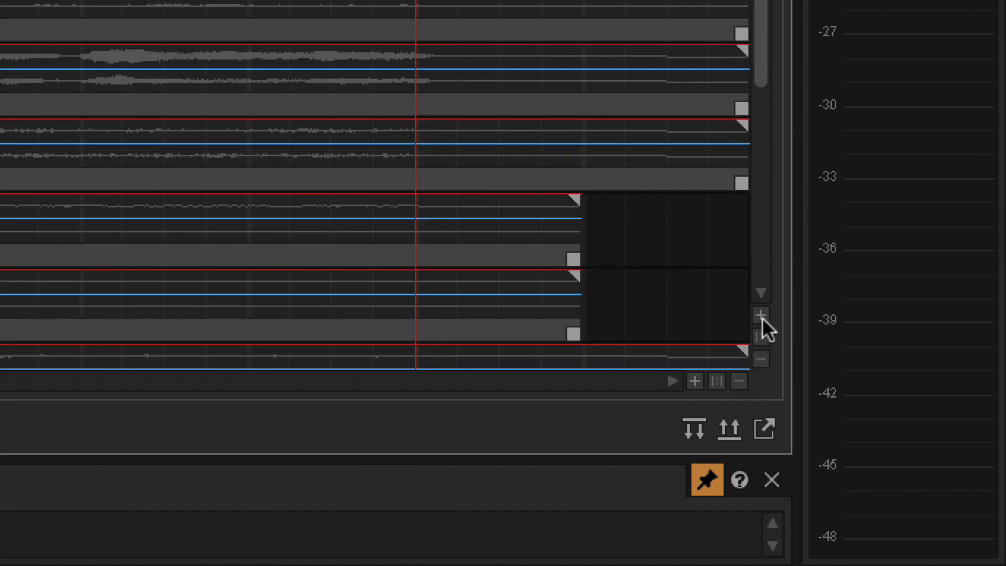
click(761, 314)
click(761, 315)
click(761, 314)
click(761, 314)
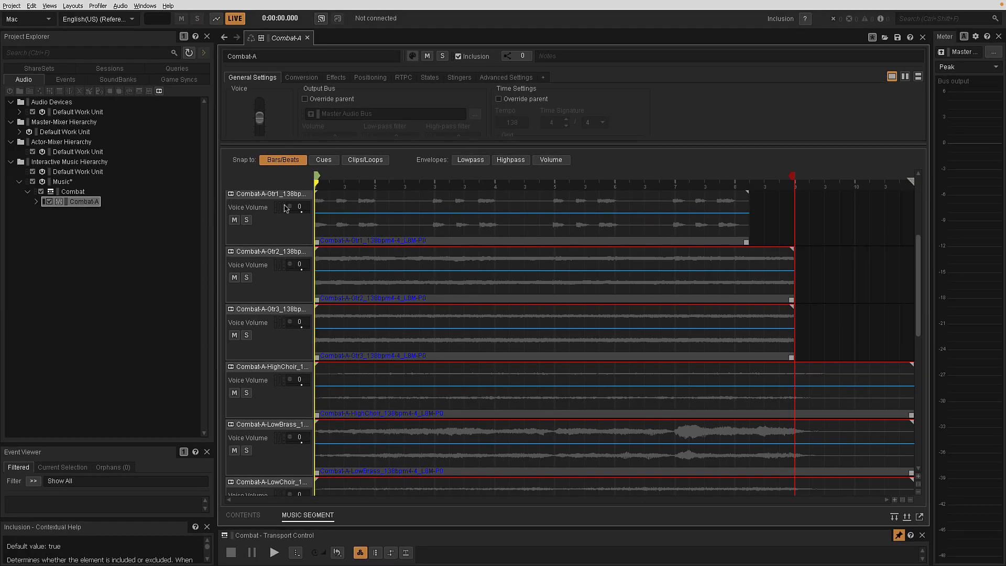
Shrink the track heights until every Combat-A track from Arpeggio to Synth2 fits in view
click(919, 493)
click(918, 493)
click(919, 494)
click(918, 493)
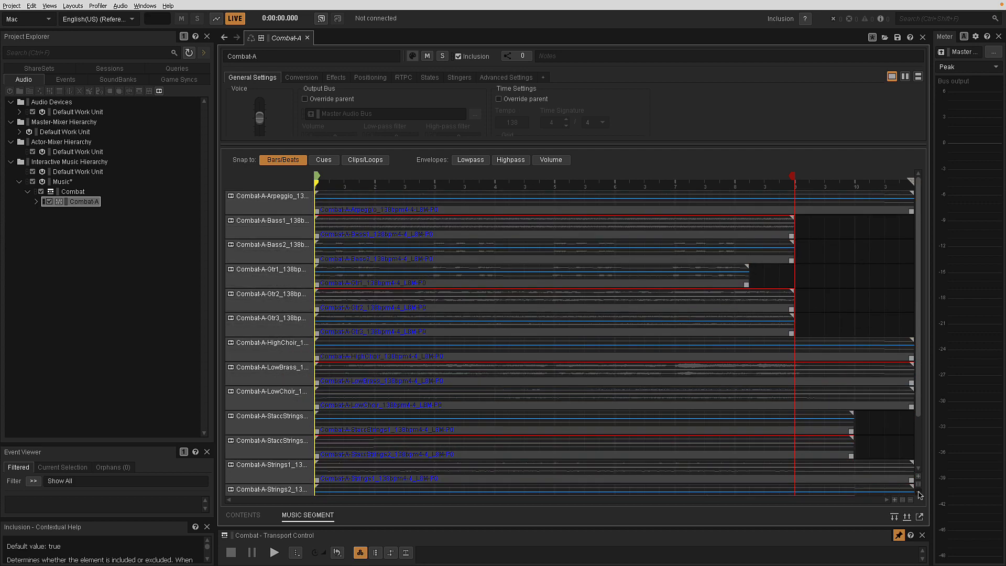
click(919, 494)
click(918, 493)
click(919, 493)
click(919, 493)
click(918, 493)
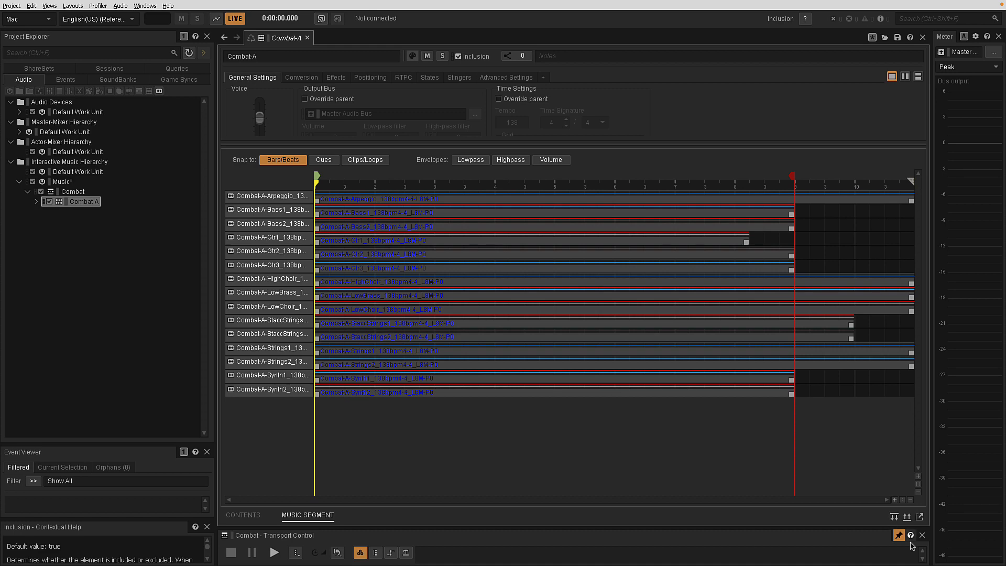
Enlarge the Combat-A tracks until their waveforms and volume controls are readable, starting from the Arpeggio track
click(918, 480)
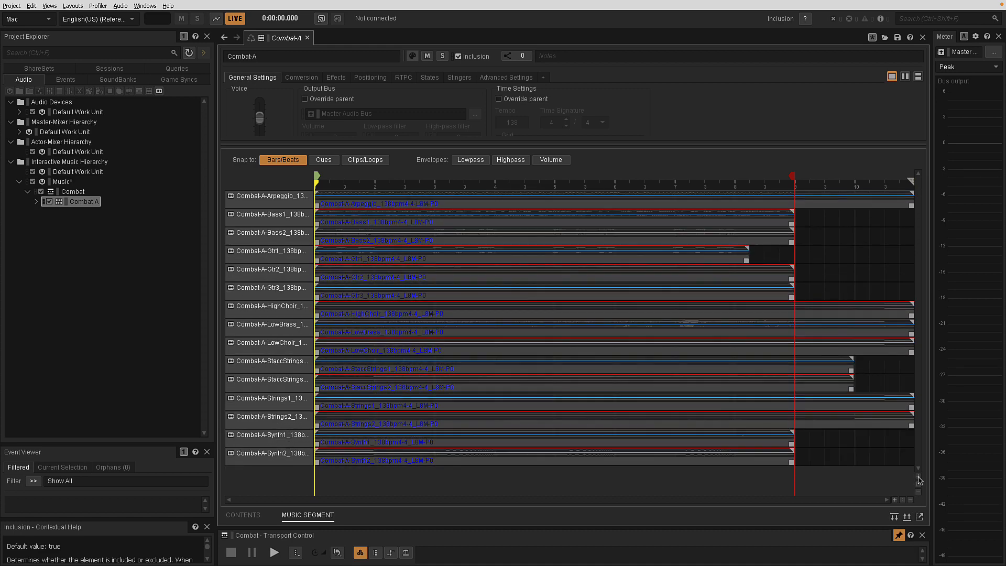
click(919, 480)
click(919, 480)
click(919, 480)
click(919, 480)
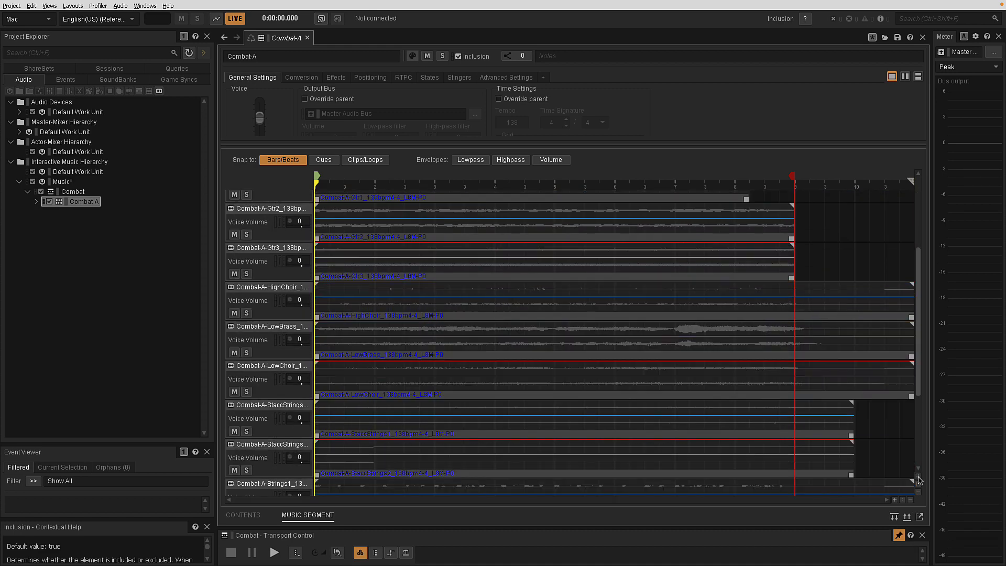
click(919, 480)
click(919, 480)
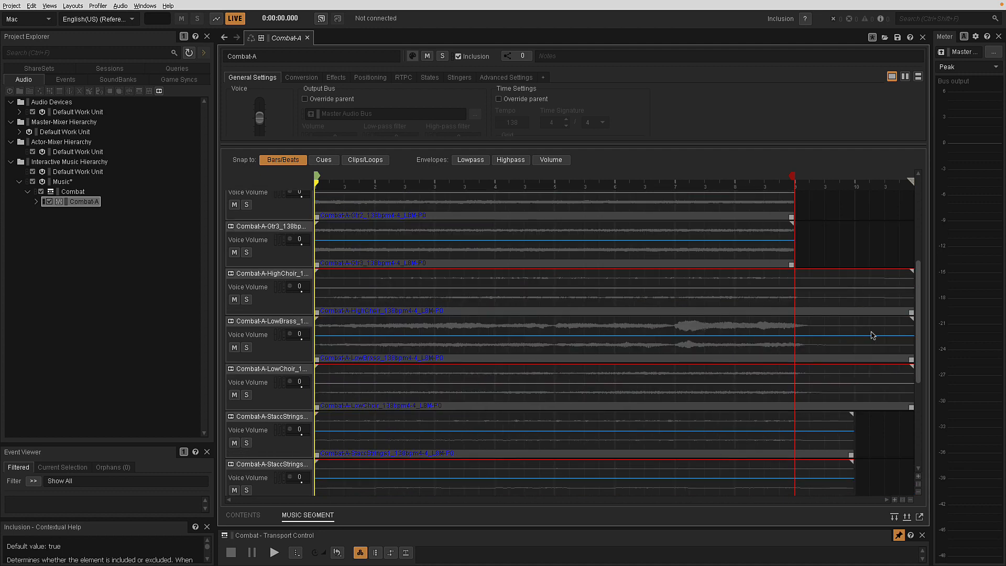
drag(919, 333, 919, 250)
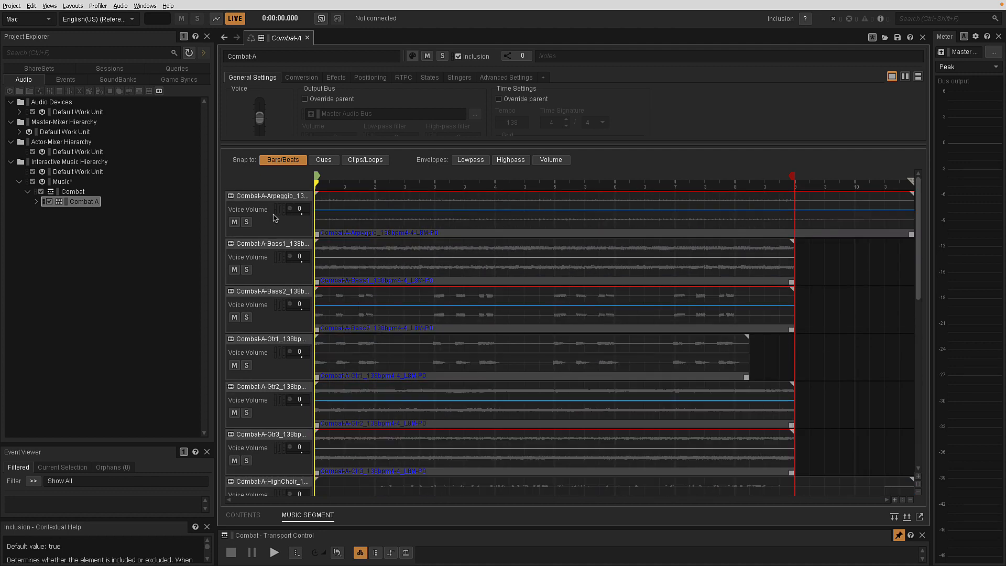
Solo the Arpeggio, Bass1 and Bass2 tracks in Combat-A
click(246, 221)
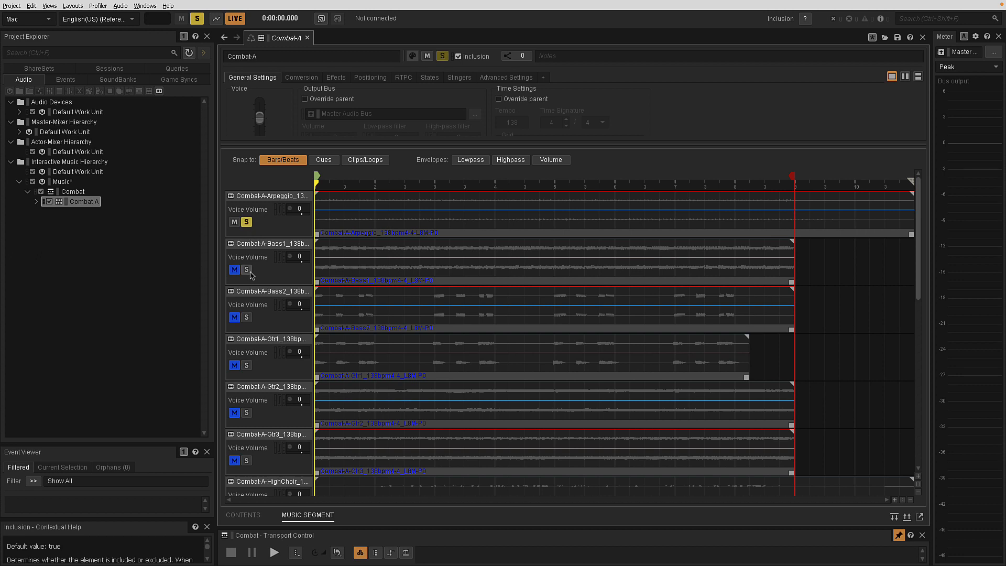
click(247, 269)
click(246, 318)
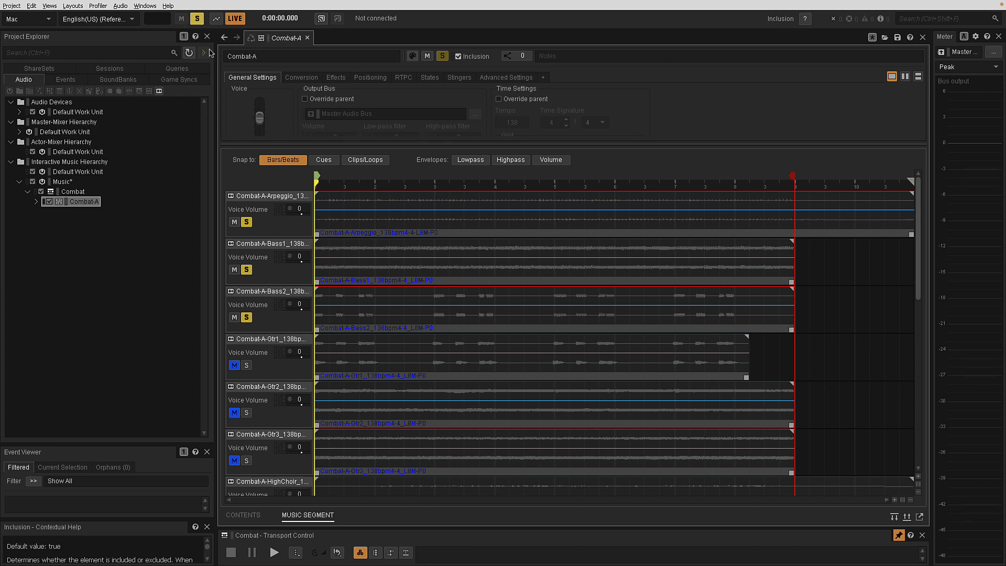
Check the Combat container, reset all solos in the project and reopen the Combat-A timeline
click(74, 192)
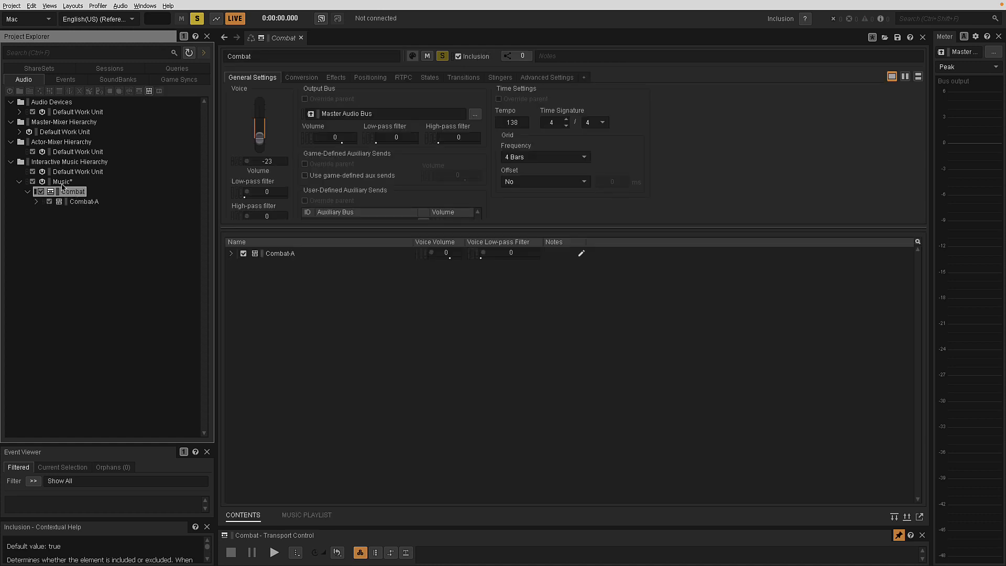
click(91, 205)
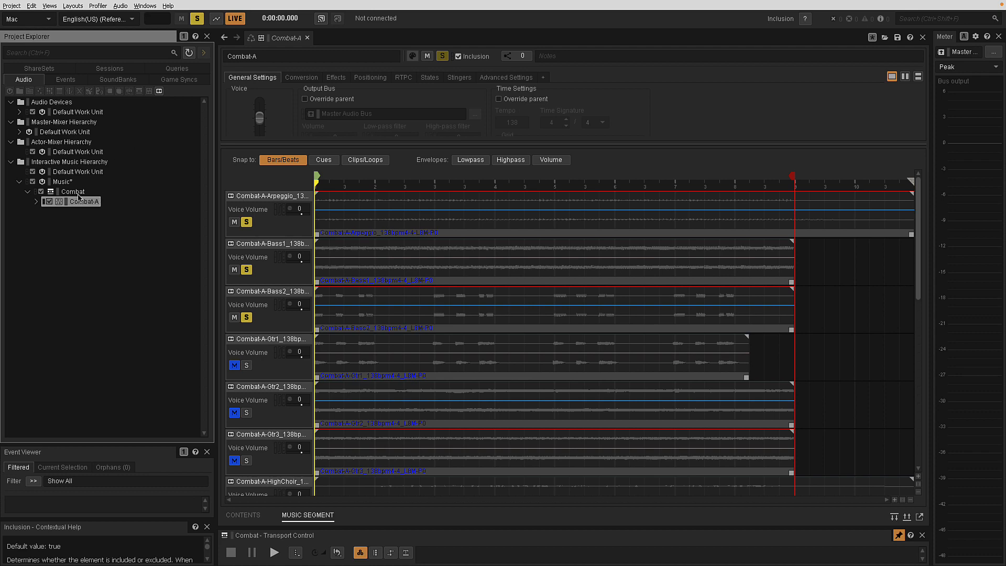
click(78, 195)
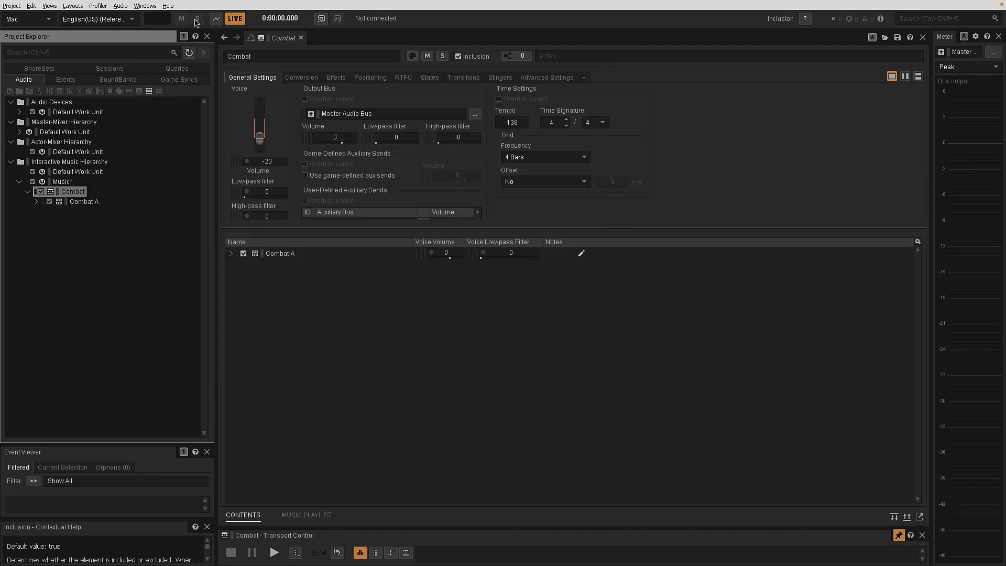
click(84, 202)
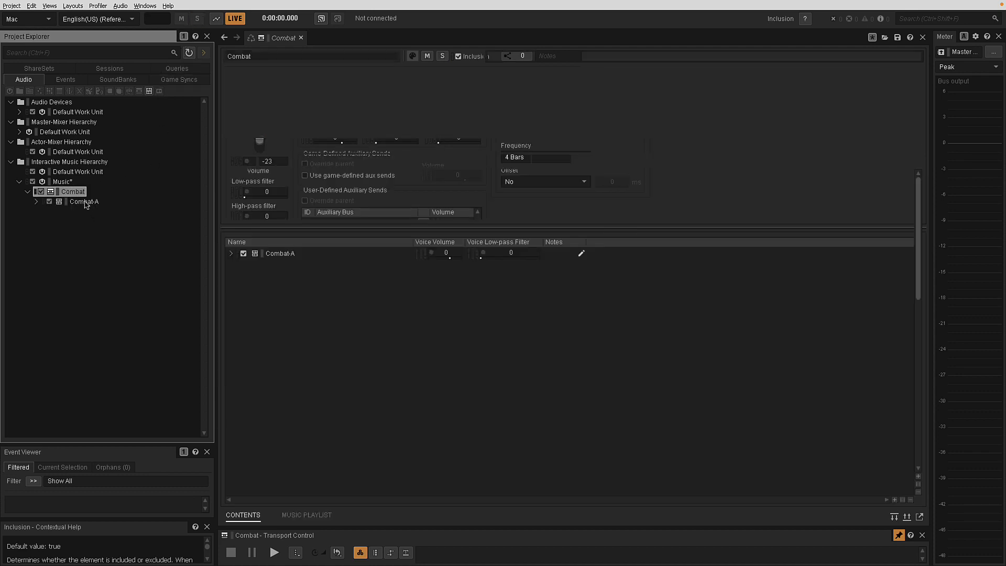
Mute the Bass1, Arpeggio and Bass2 tracks in Combat-A, and reset all mutes in the project
click(235, 269)
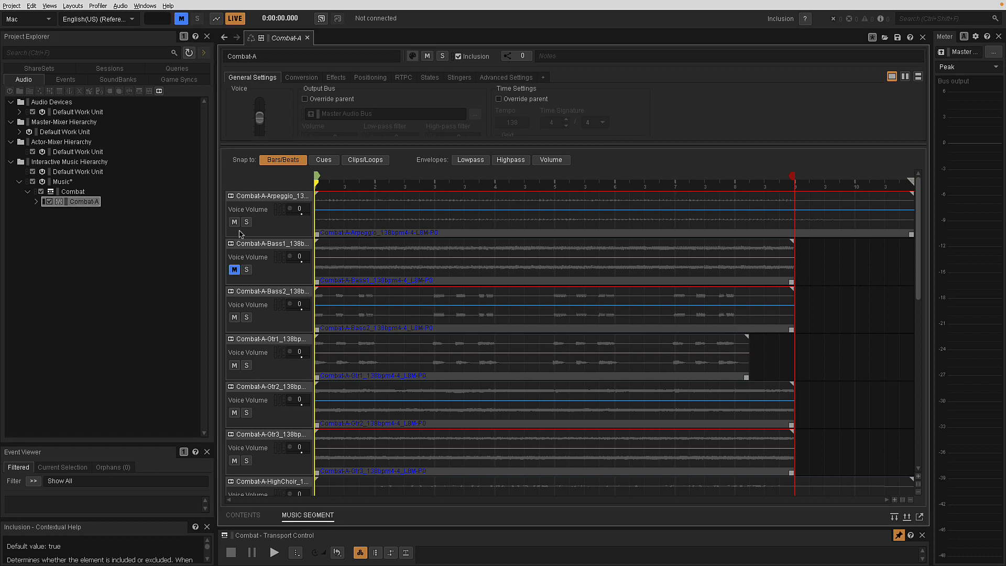
click(234, 222)
click(234, 317)
click(182, 19)
Inspect the lowpass, highpass and volume envelopes on the Combat-A clips and hide them again
click(475, 162)
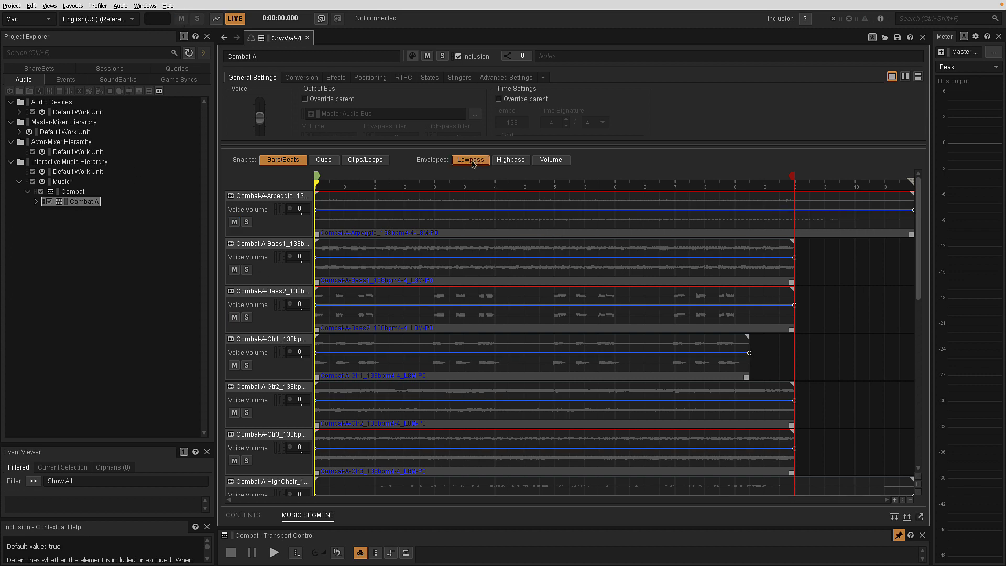
click(509, 160)
click(548, 161)
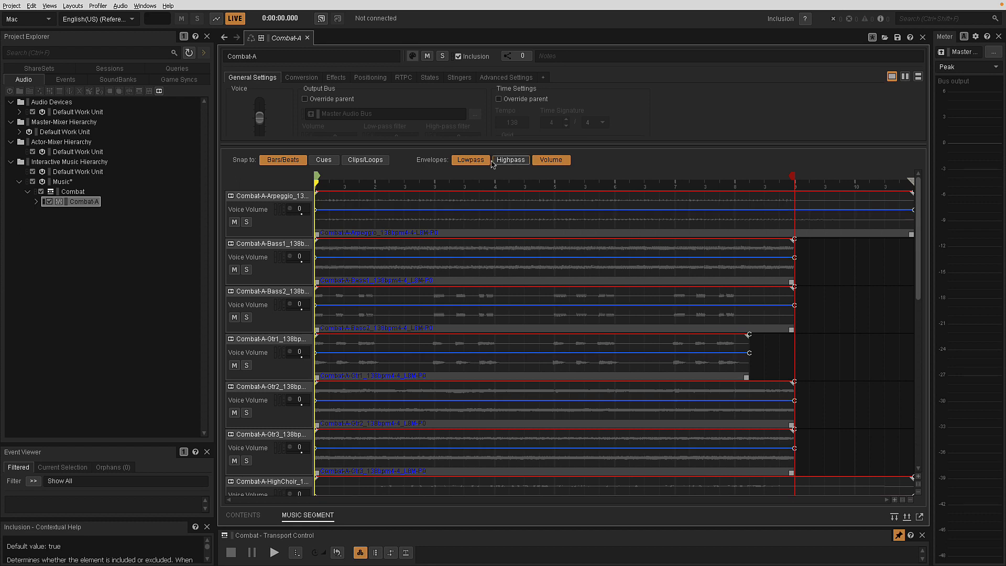
click(512, 163)
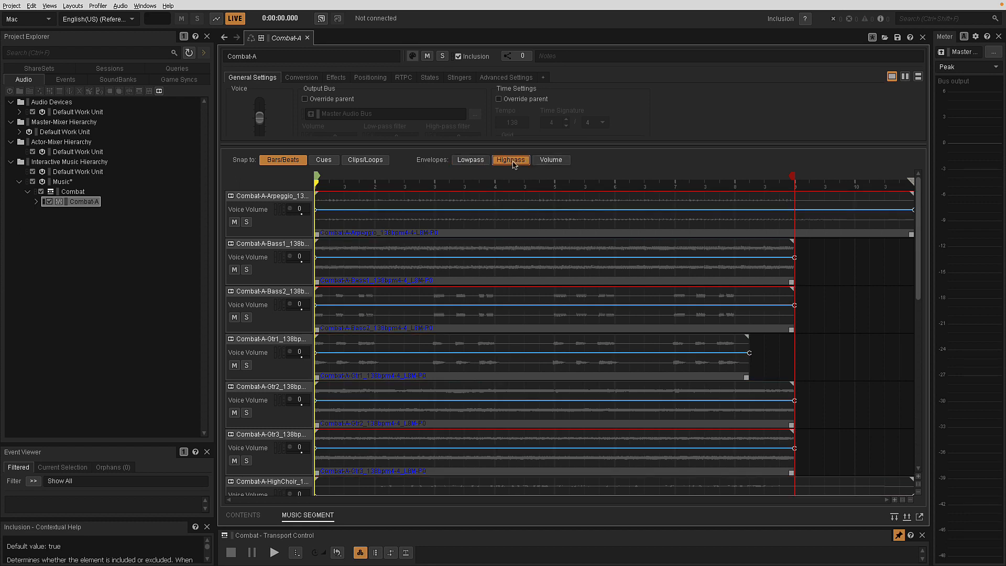
click(514, 165)
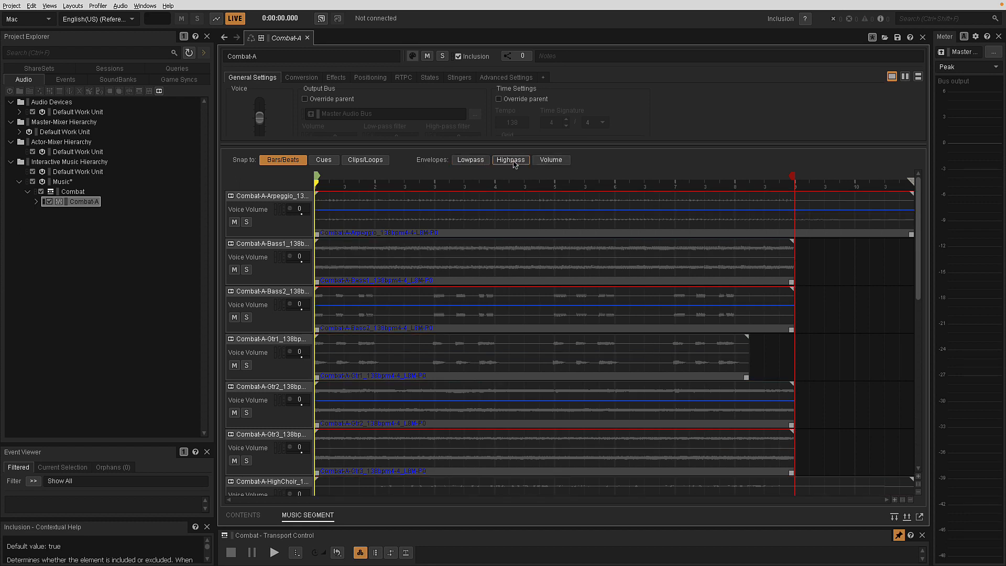
click(514, 164)
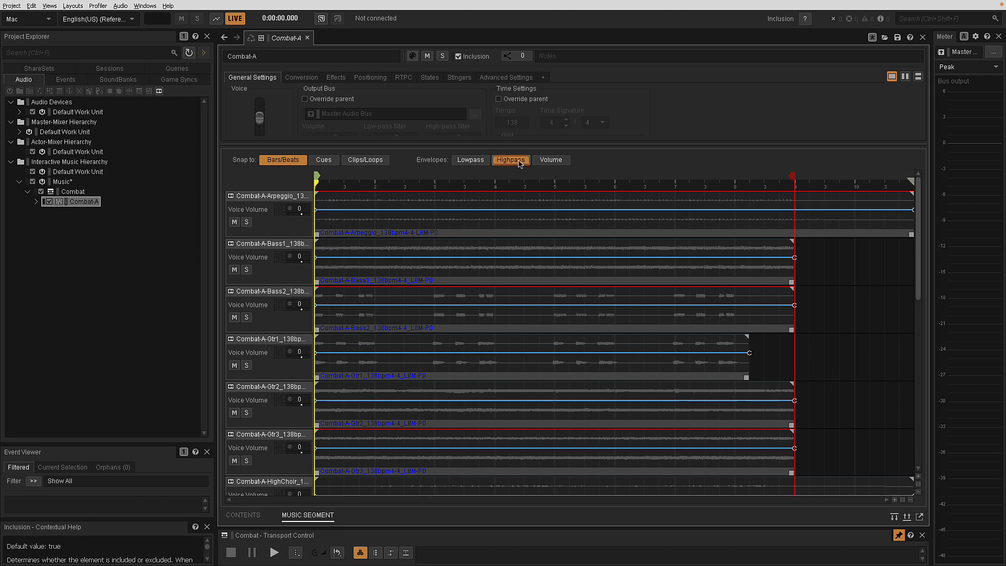
click(516, 162)
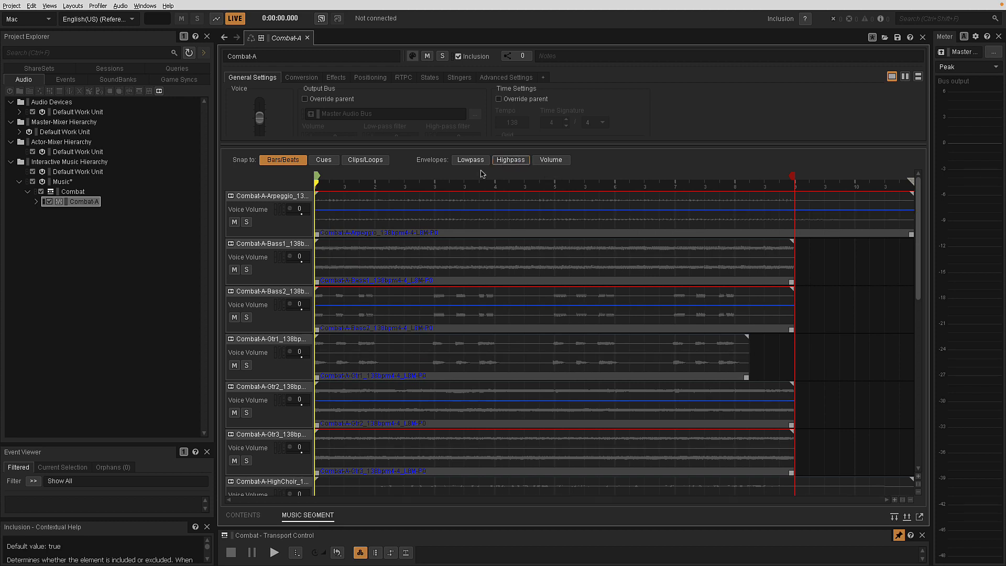
Copy the Arpeggio clip in the Combat-A segment
click(270, 211)
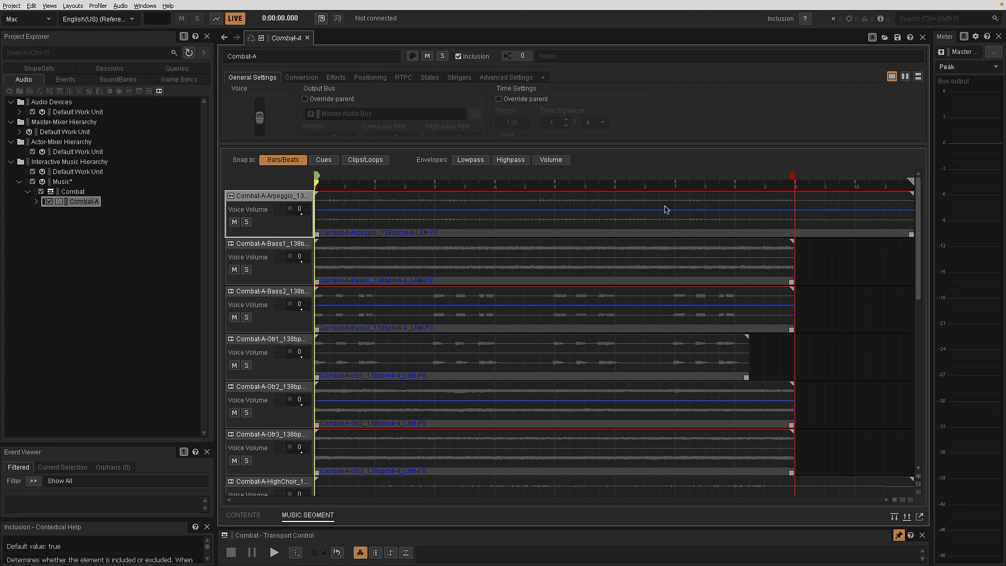
drag(918, 248, 922, 286)
click(444, 223)
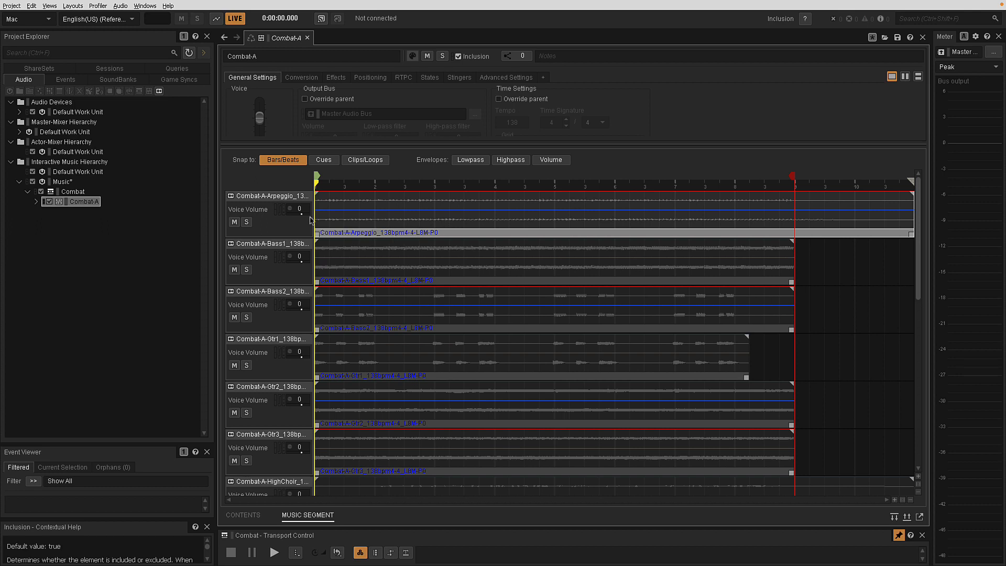
right_click(343, 236)
click(331, 232)
right_click(351, 234)
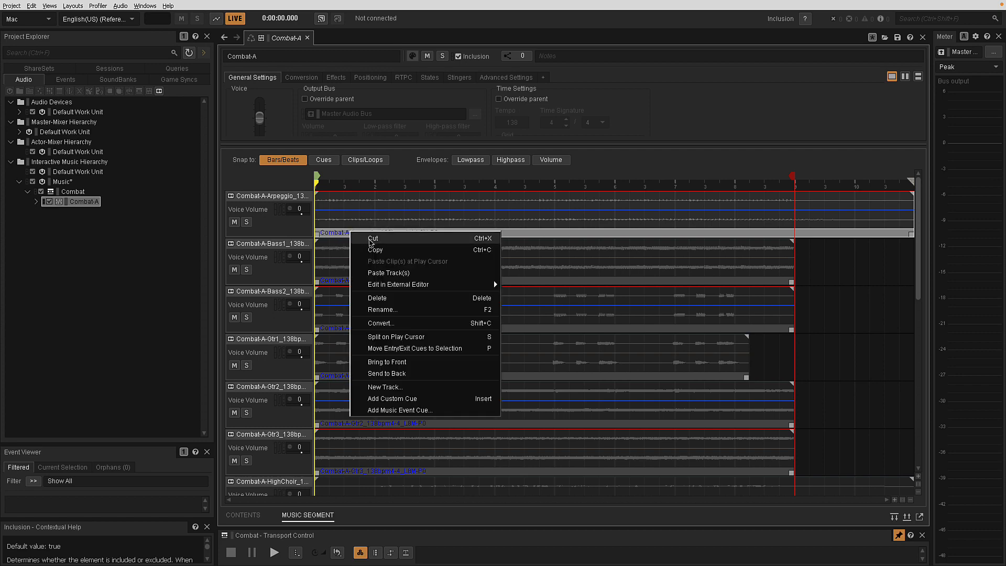
click(378, 252)
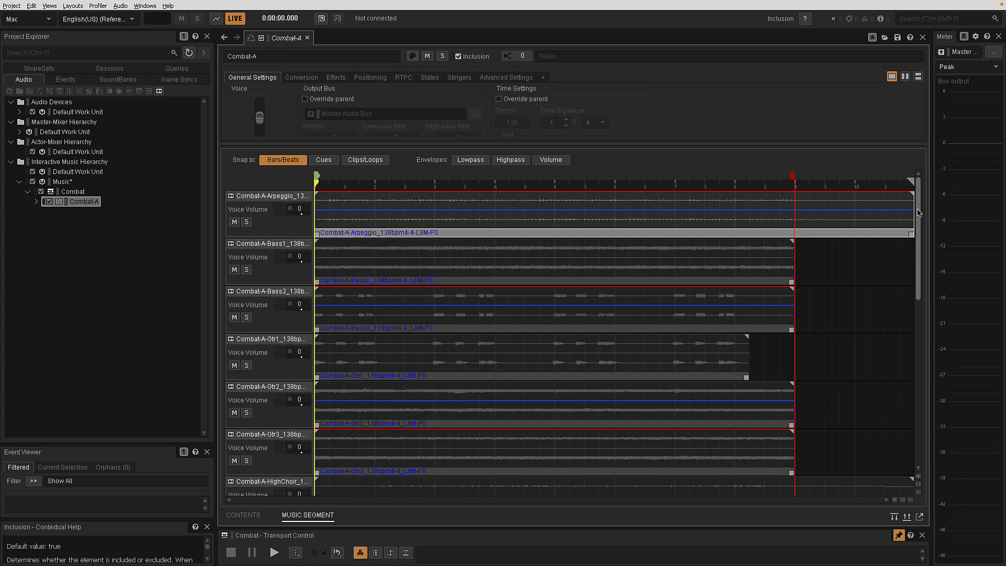
Create a new music track named Amb2 below the last track of the Combat-A segment
drag(919, 215, 943, 472)
right_click(816, 467)
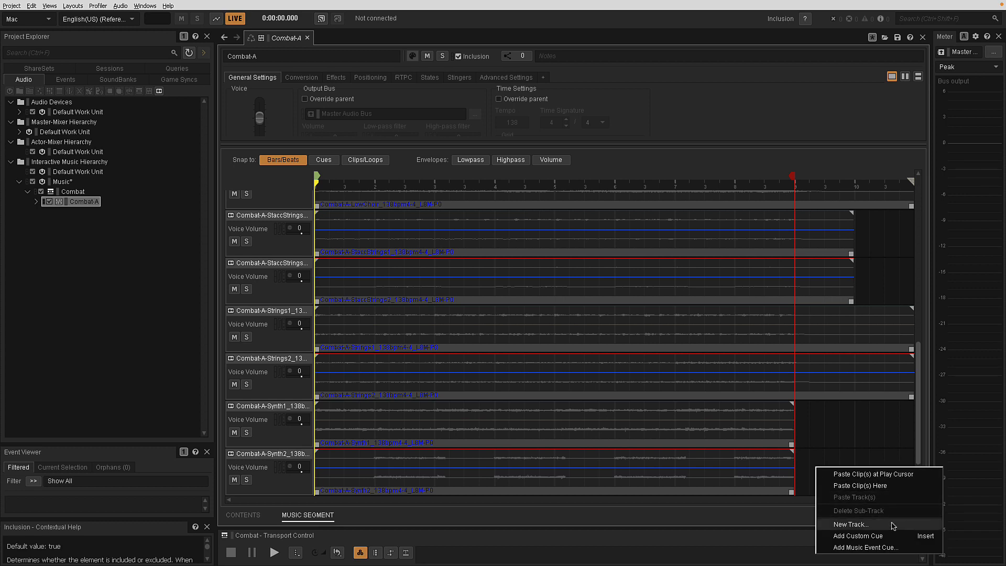
click(850, 525)
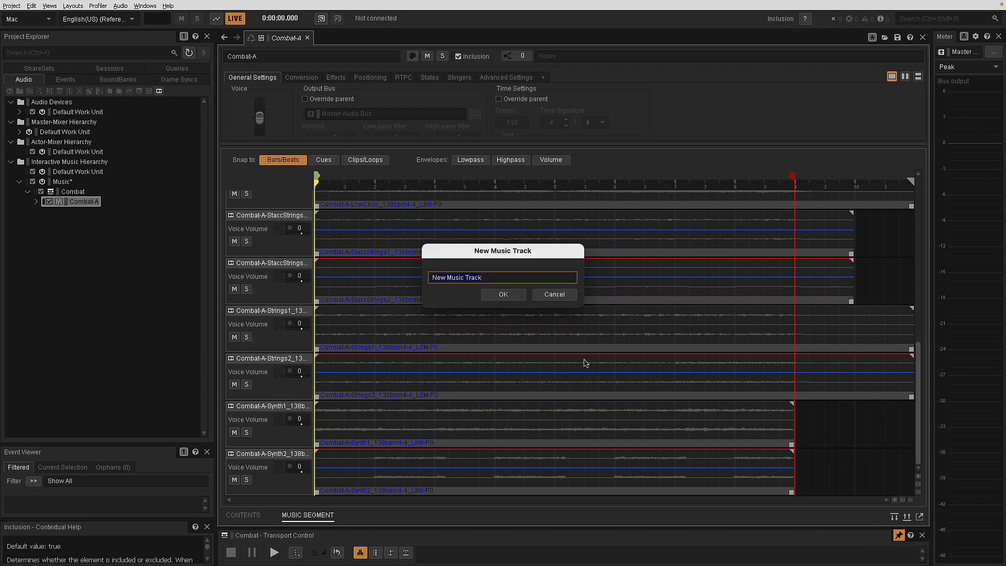
text(Amb2)
key(Return)
scroll(318, 475, down, 1)
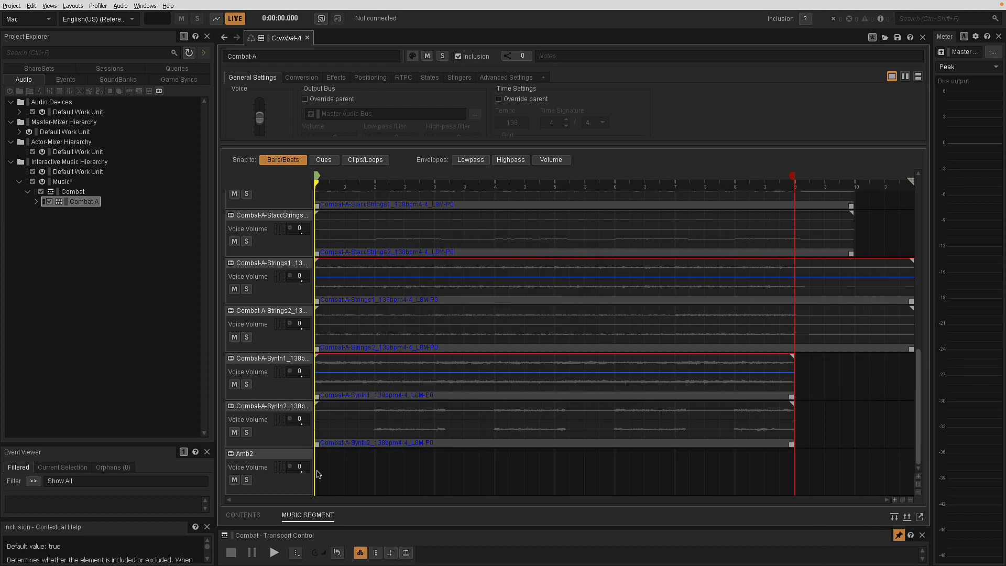
Paste the copied Arpeggio clip into the Amb2 track and align it with the segment start
right_click(318, 474)
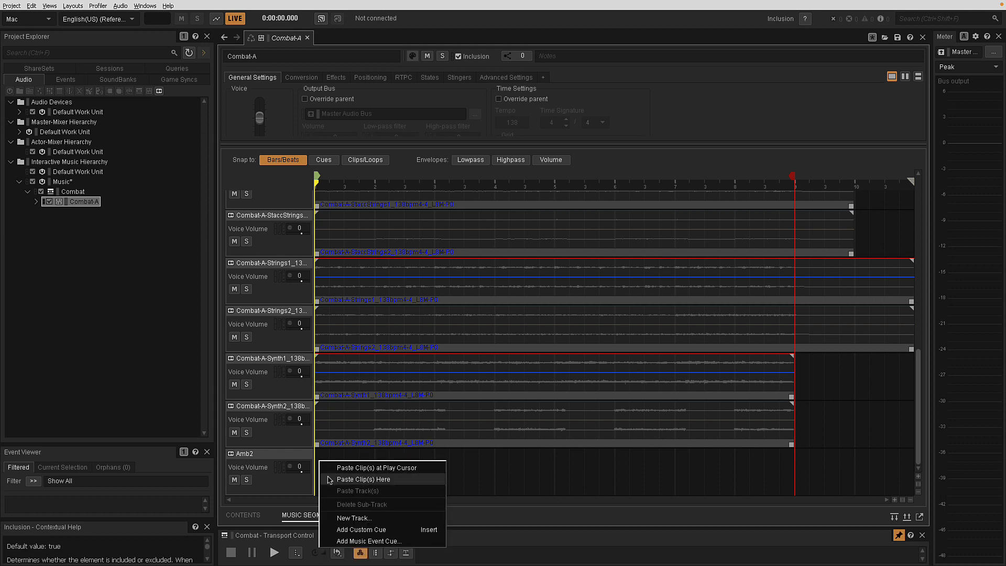
click(364, 479)
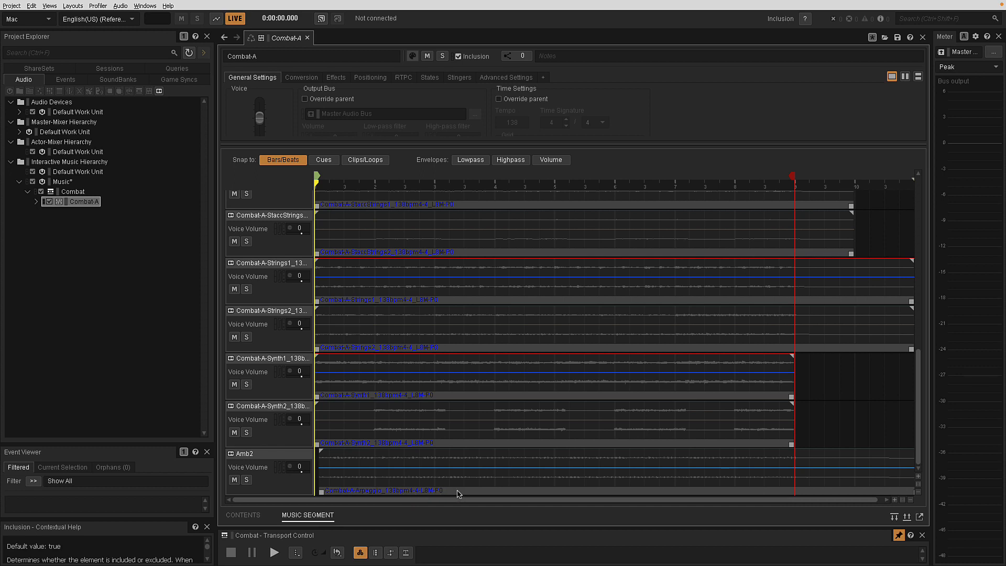
drag(458, 494, 429, 494)
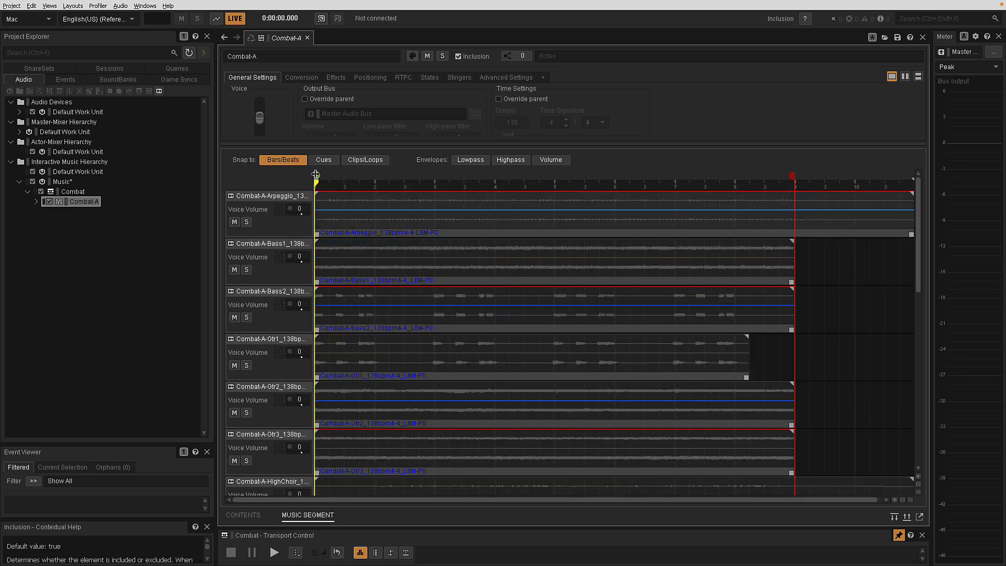
Try shifting the Combat-A entry cue away from the segment start to leave pre-entry space, and return it to the start
drag(316, 175, 346, 179)
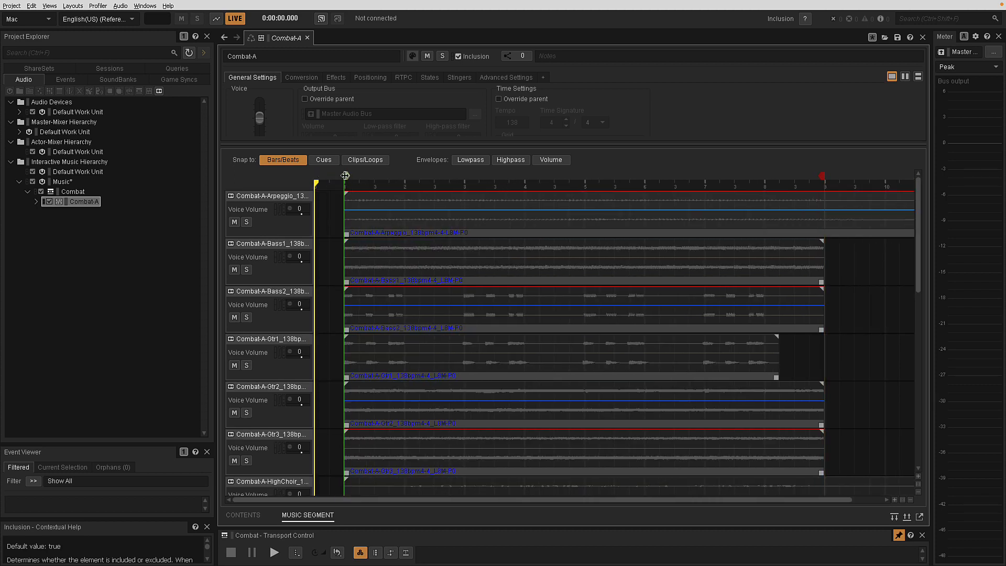
drag(345, 175, 402, 192)
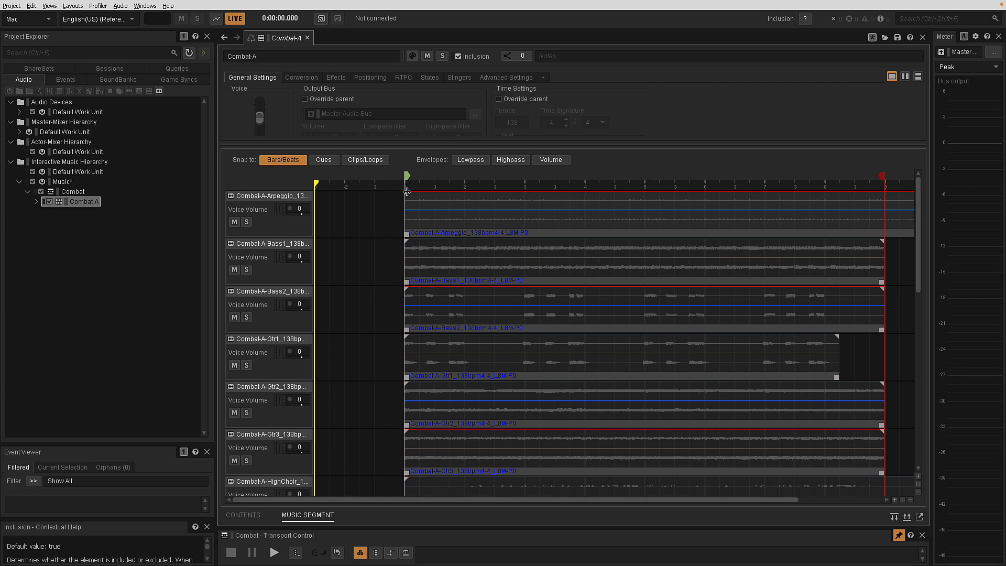
drag(407, 192, 249, 185)
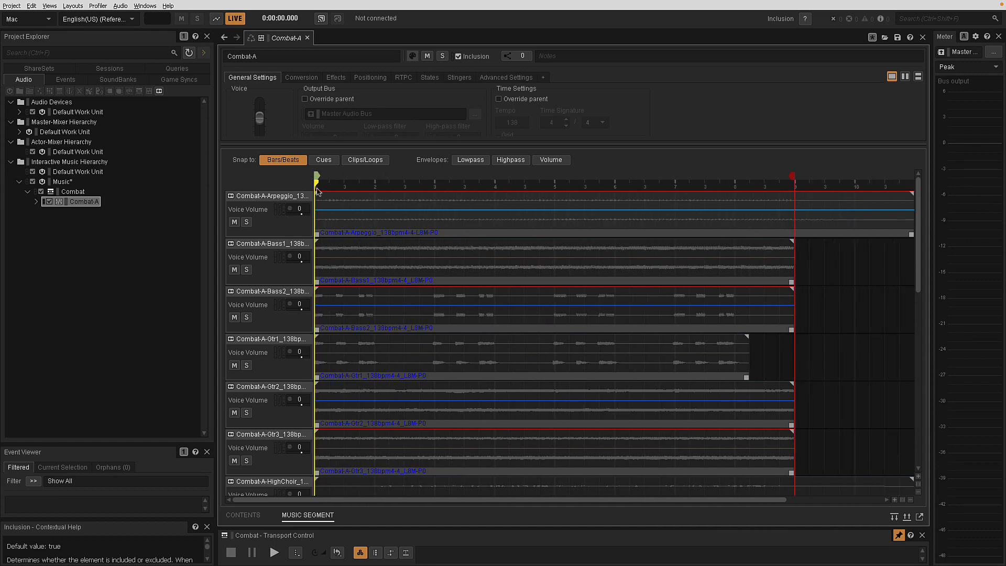
Copy the whole Combat-A-Arpeggio track and paste it as a new track below Amb2
drag(317, 184, 494, 184)
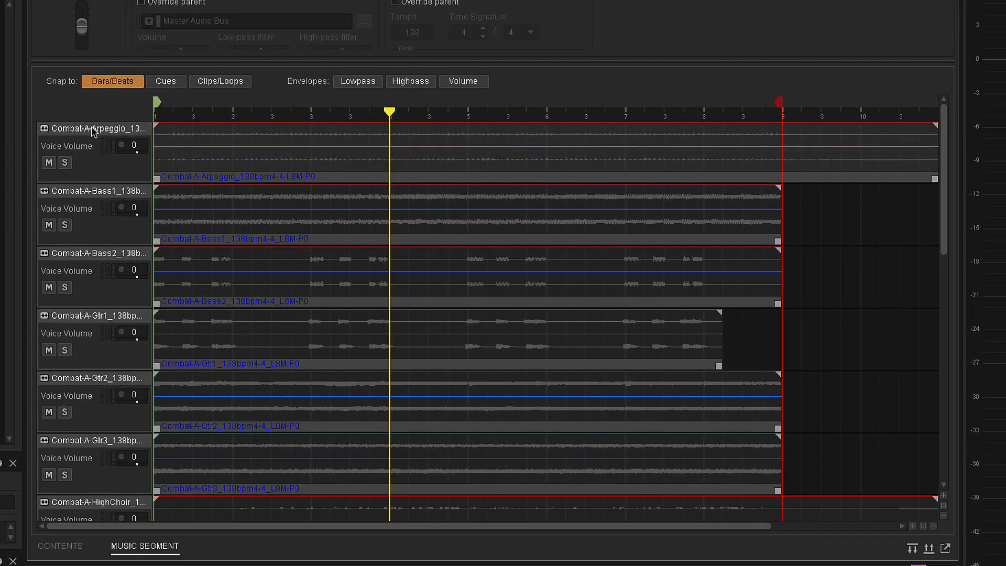
click(90, 131)
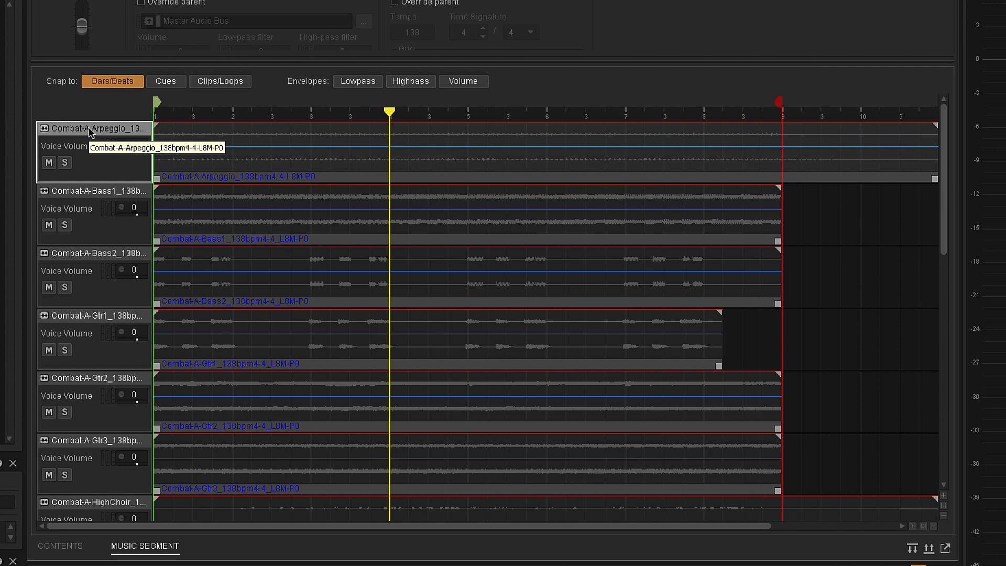
right_click(90, 131)
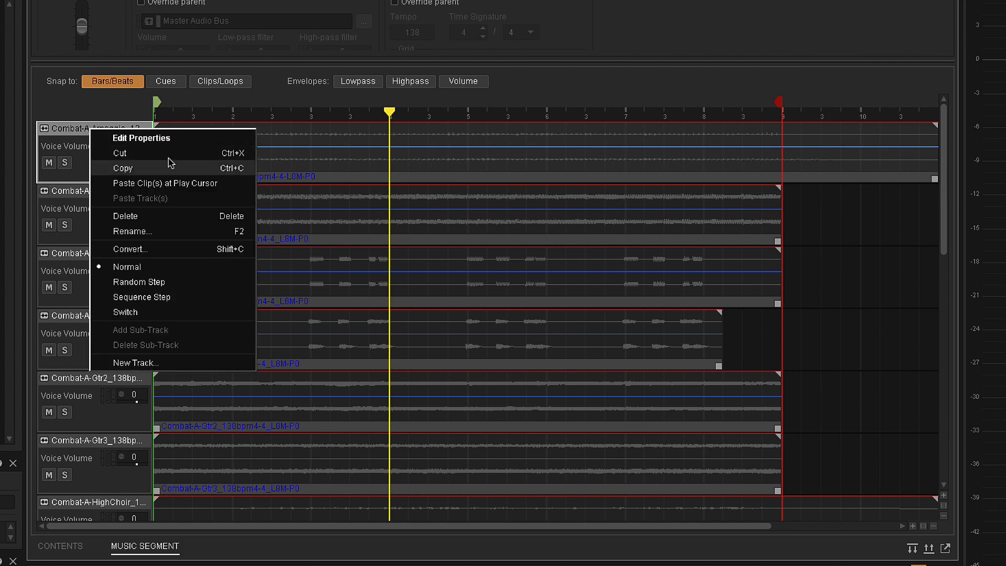
click(72, 135)
right_click(71, 131)
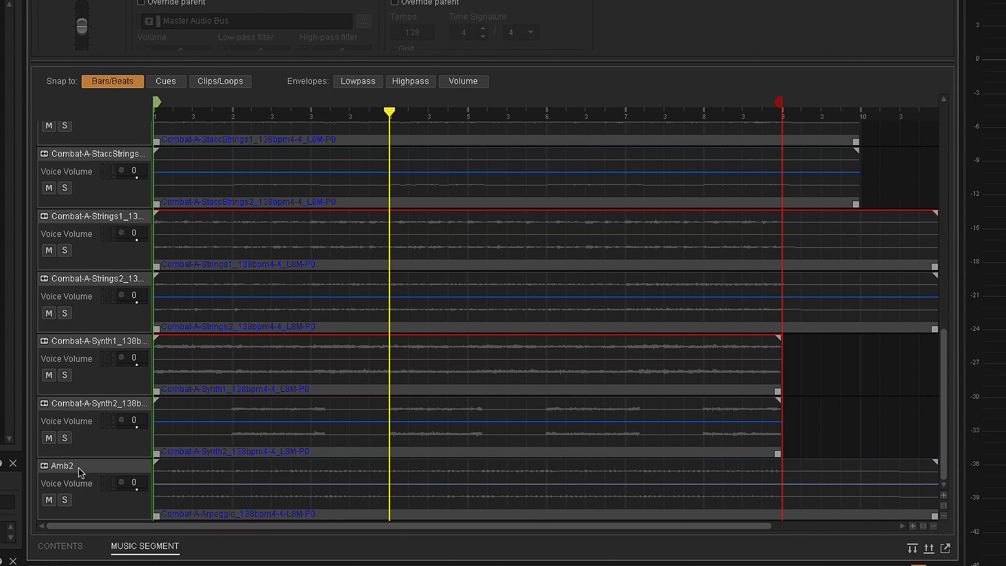
click(87, 470)
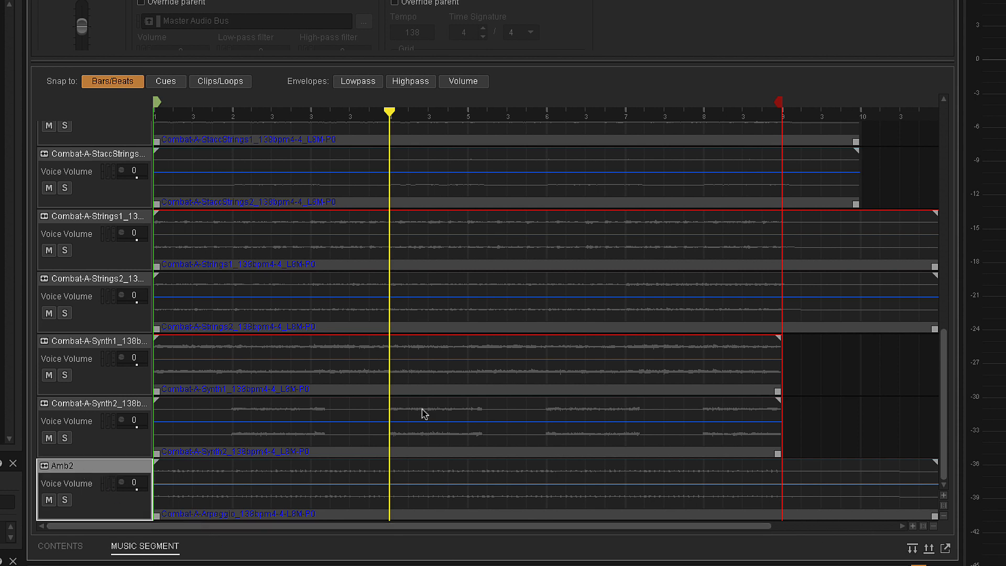
right_click(63, 469)
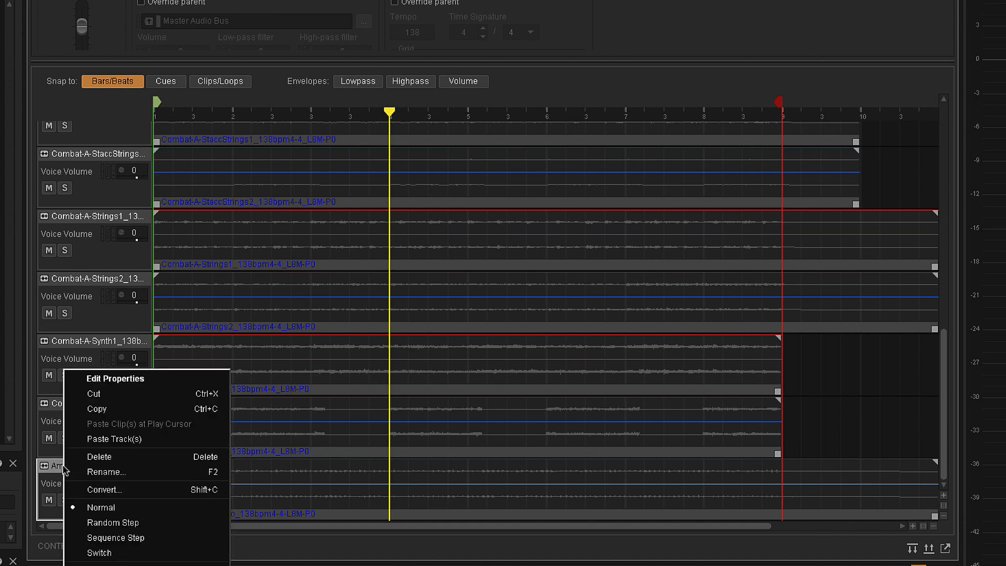
click(174, 441)
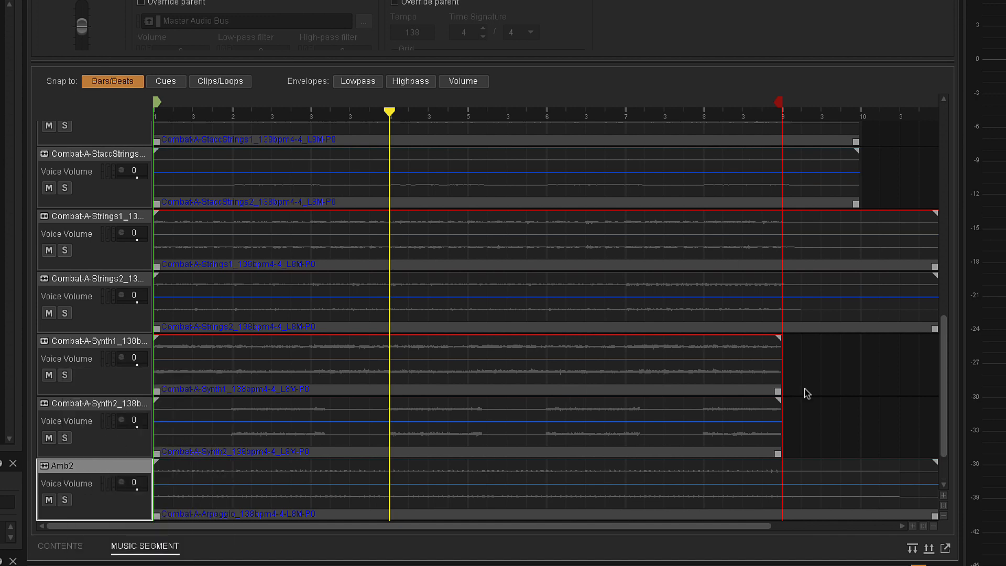
Rename the pasted Arpeggio track as Amb3
scroll(945, 464, down, 1)
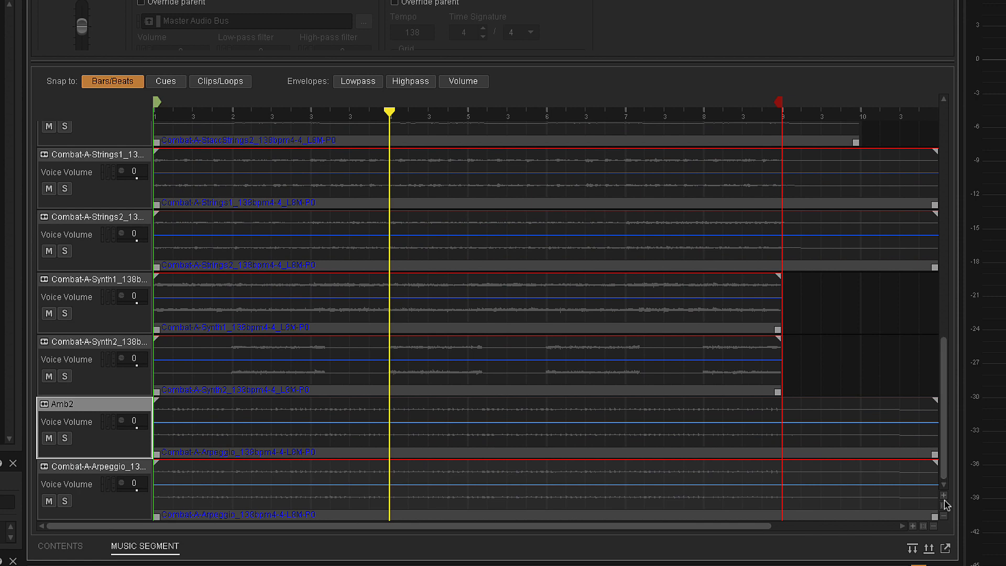
click(74, 471)
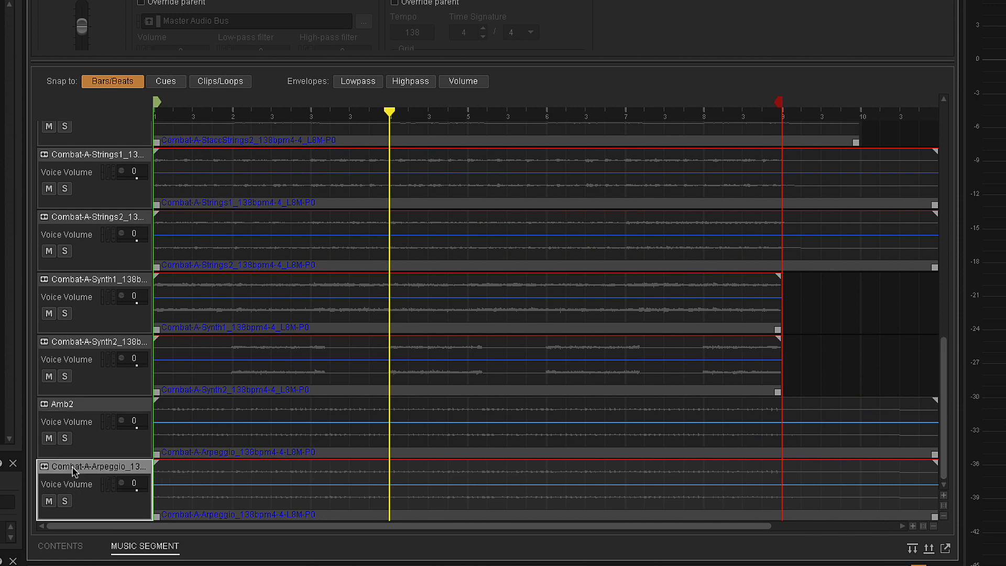
right_click(75, 471)
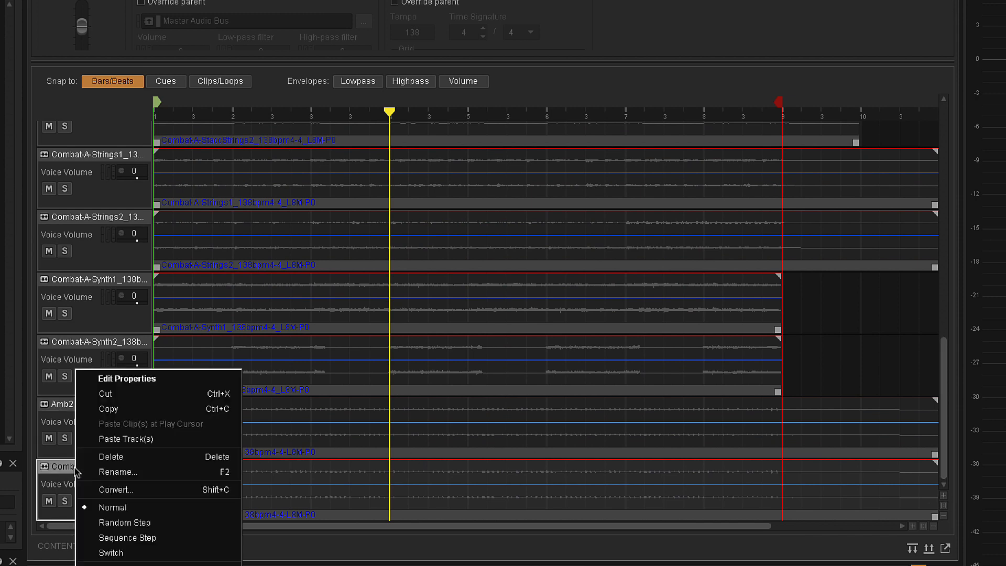
click(91, 471)
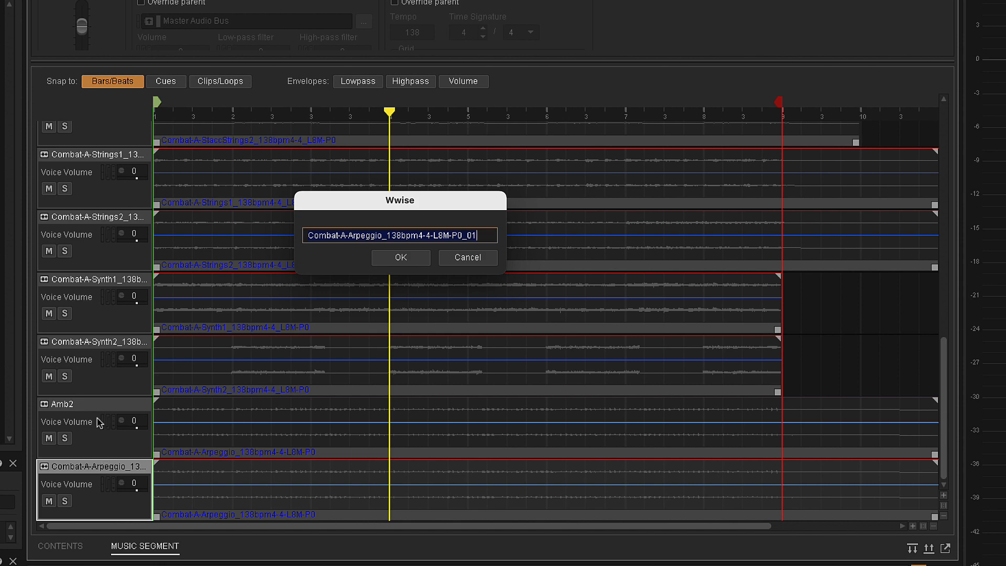
text(Amb3)
key(Return)
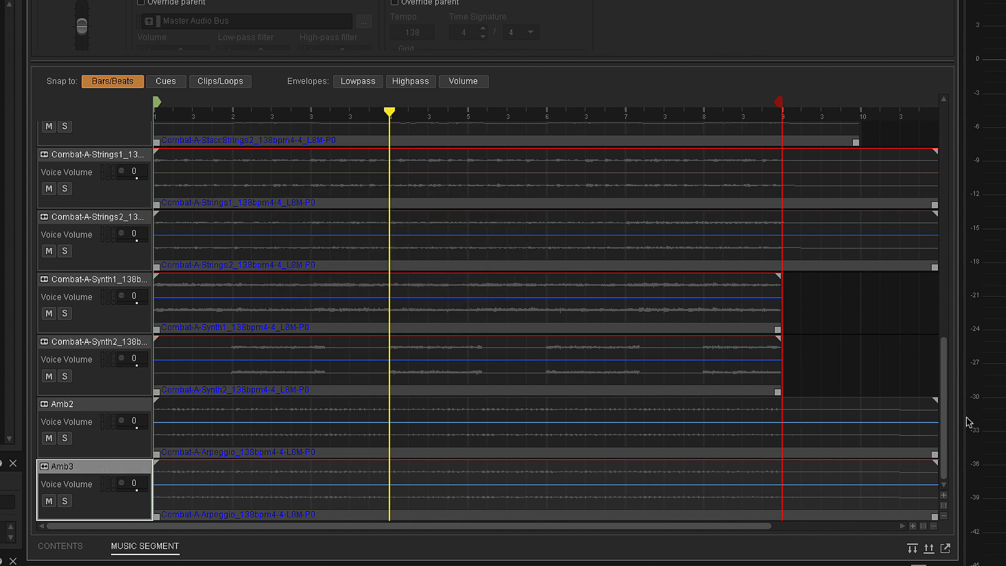
Move the play cursor to bar 7 of the Combat-A timeline
drag(944, 428, 945, 194)
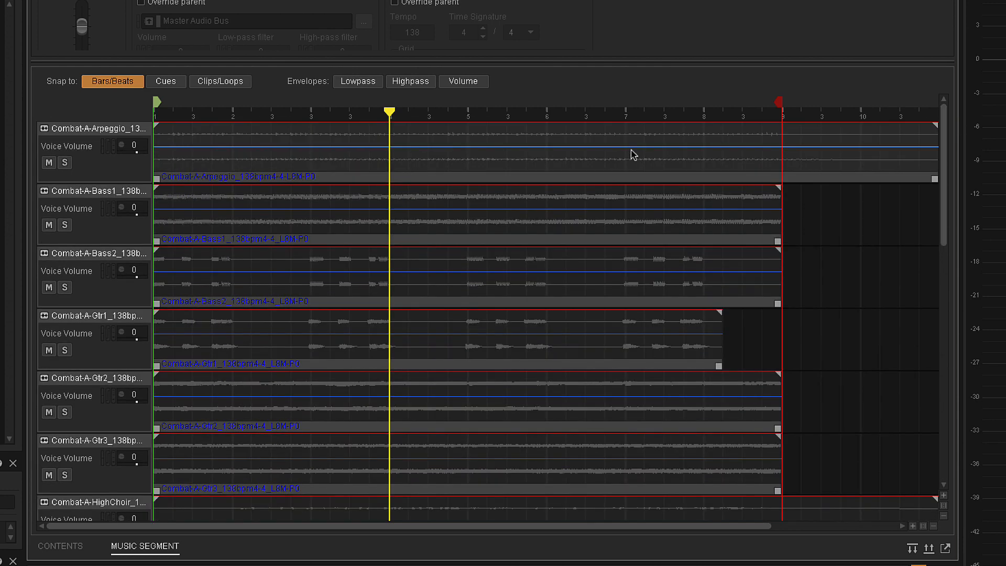
drag(390, 111, 625, 154)
drag(944, 152, 928, 535)
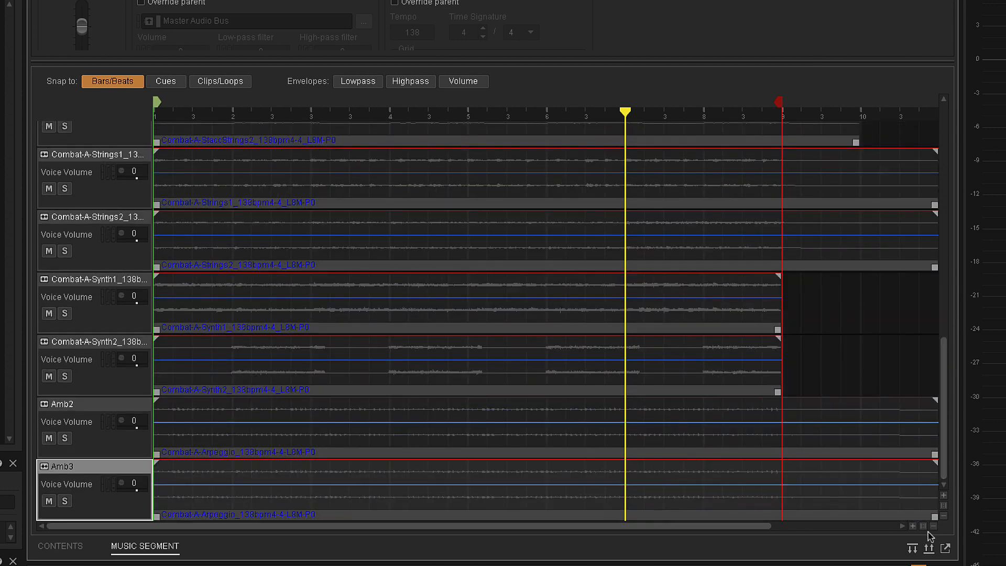
Place the play cursor at bar 2 and split the Arpeggio clip on the Amb2 track there
click(96, 409)
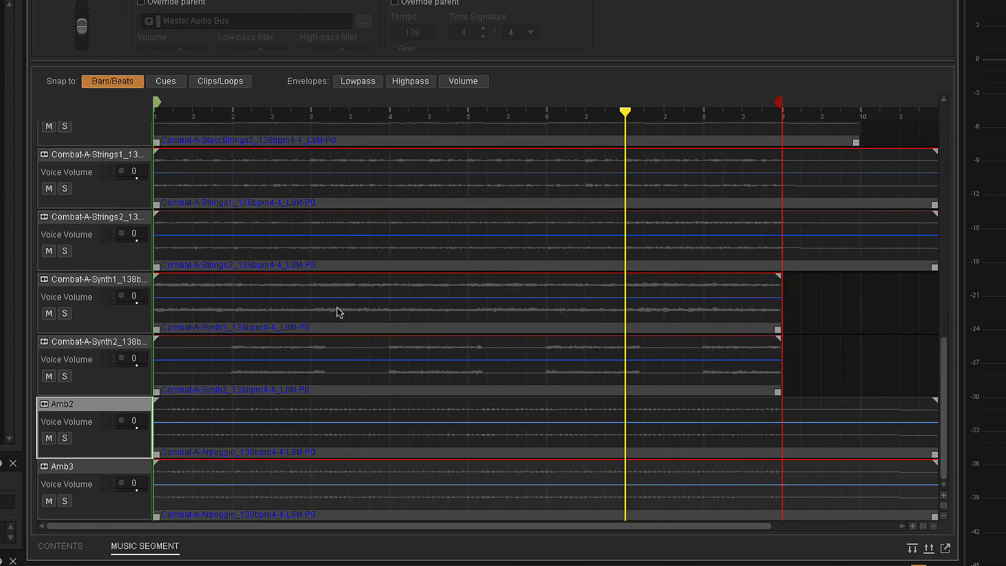
drag(625, 110, 207, 406)
click(206, 403)
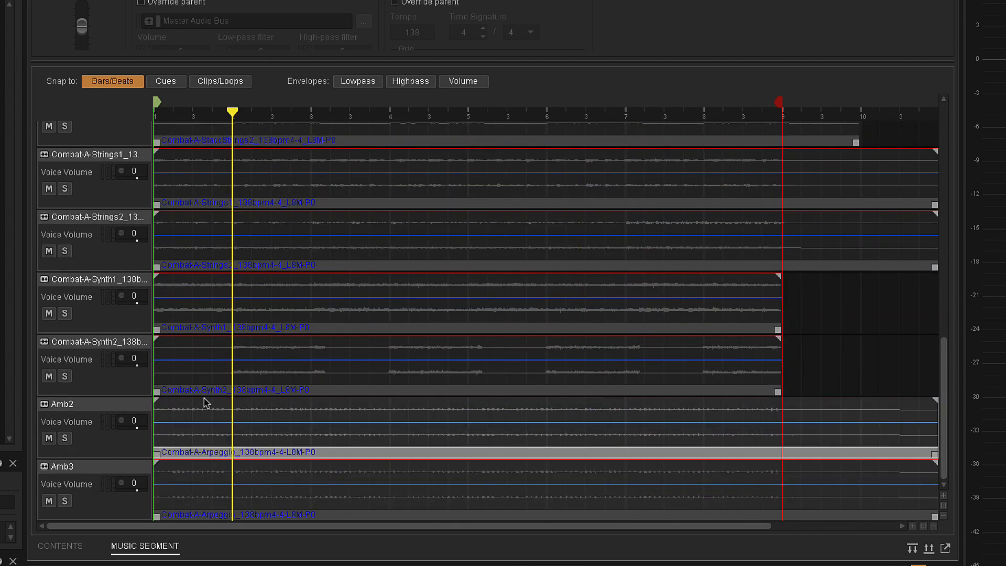
click(203, 391)
click(207, 408)
drag(233, 108, 156, 126)
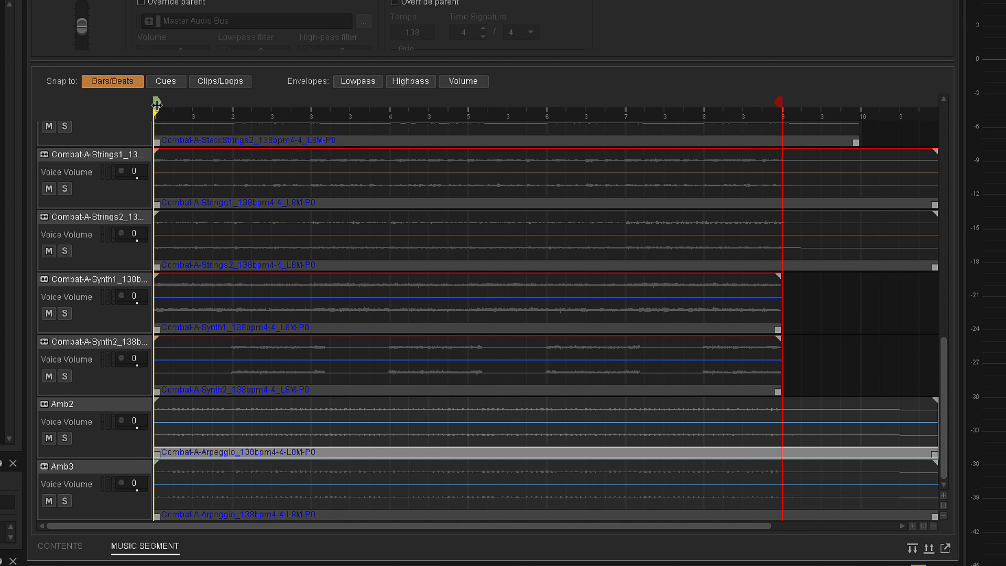
drag(157, 110, 231, 160)
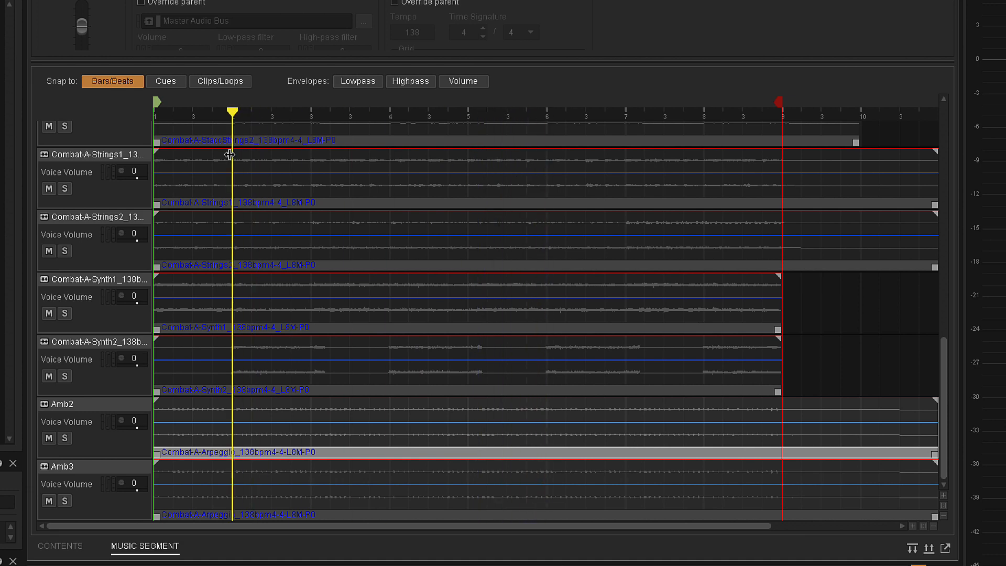
right_click(234, 433)
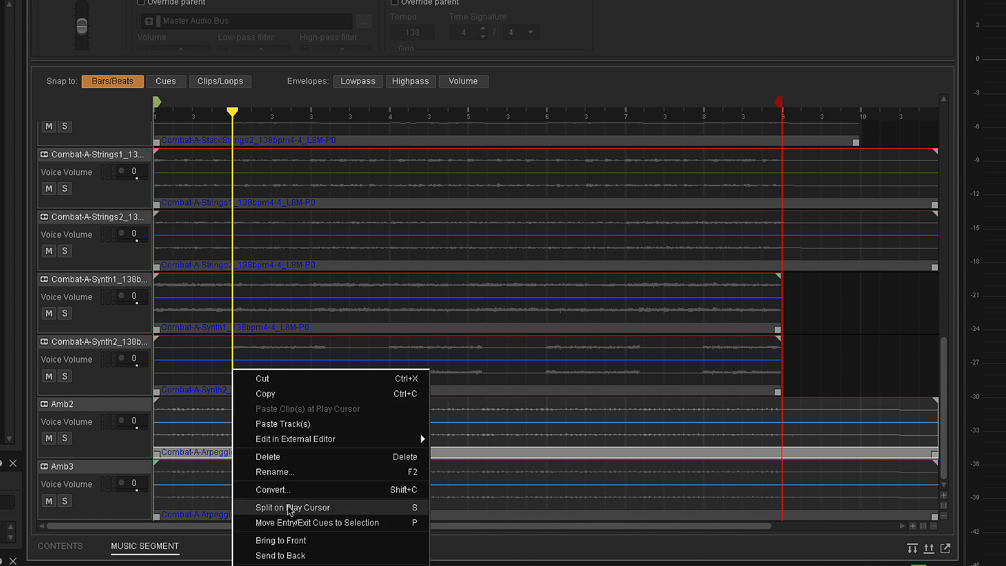
click(291, 508)
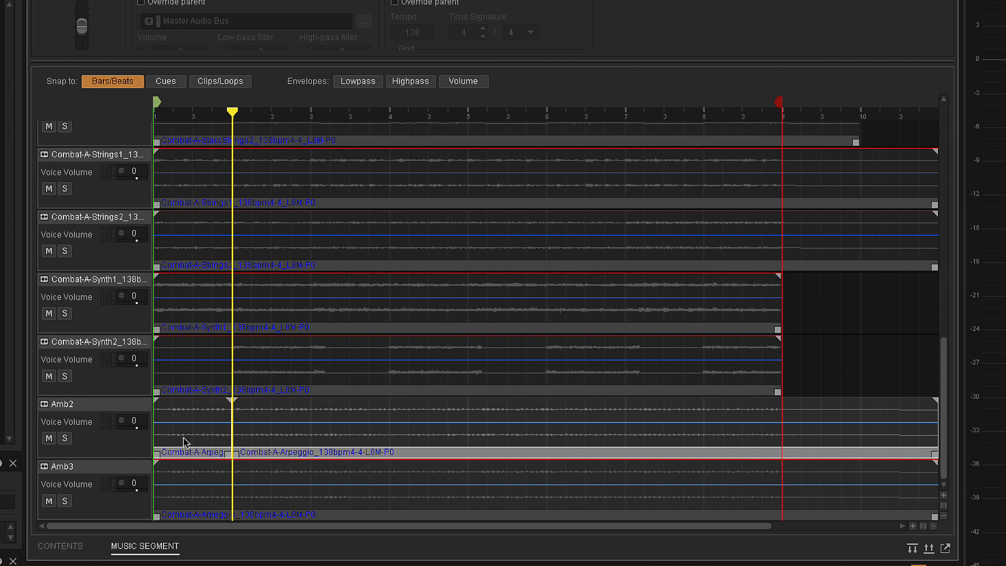
Select each of the two split Arpeggio clips on Amb2 in turn to check that they are separate
click(186, 456)
click(265, 457)
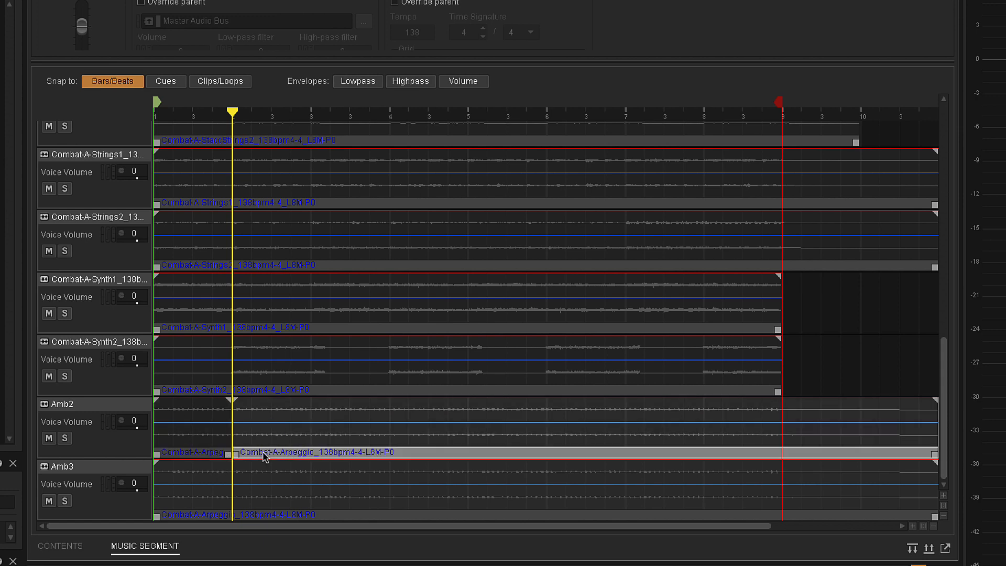
click(195, 456)
click(262, 457)
Split the remaining Arpeggio clip on the Amb2 track at bars 3, 4 and 5
drag(232, 111, 389, 159)
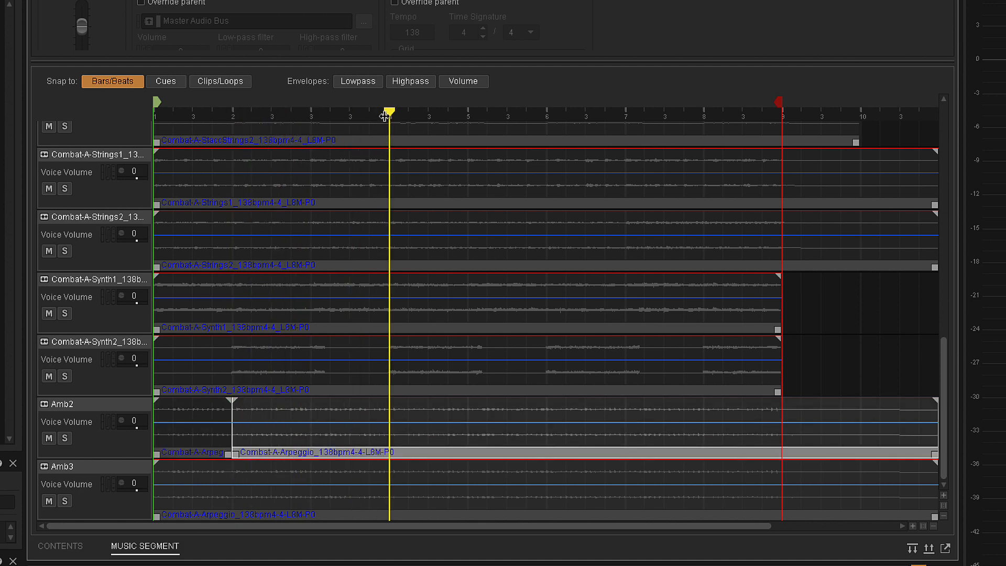
drag(389, 113, 311, 119)
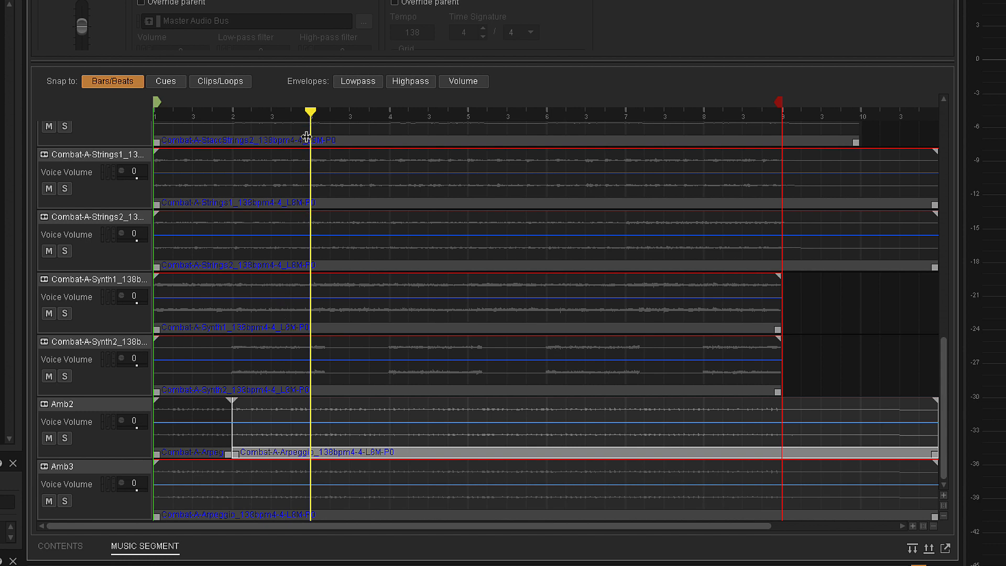
key(s)
drag(309, 111, 549, 134)
key(s)
key(s)
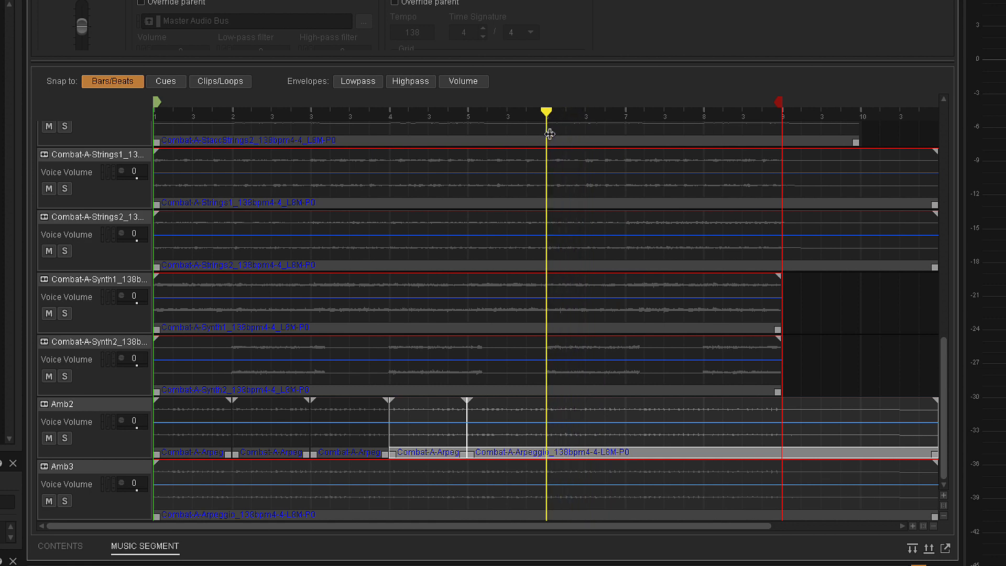
Split the last Arpeggio clip on the Amb2 track at bars 6, 7 and 8
right_click(541, 453)
click(557, 428)
drag(546, 111, 628, 147)
key(s)
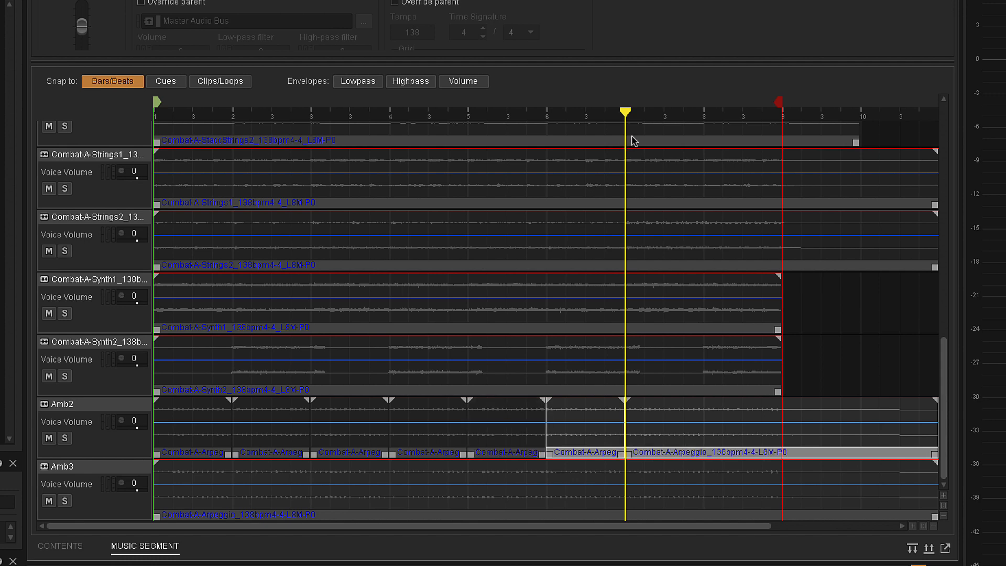
drag(625, 112, 701, 146)
key(s)
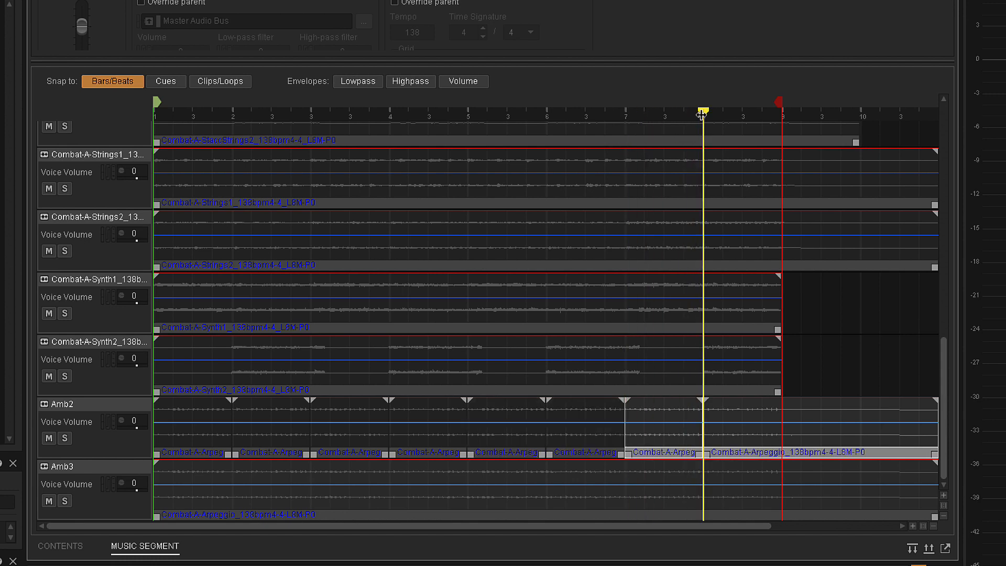
Split the last Arpeggio clip on the Amb2 track at bar 9 and delete the section after it
drag(703, 111, 782, 111)
key(s)
right_click(797, 454)
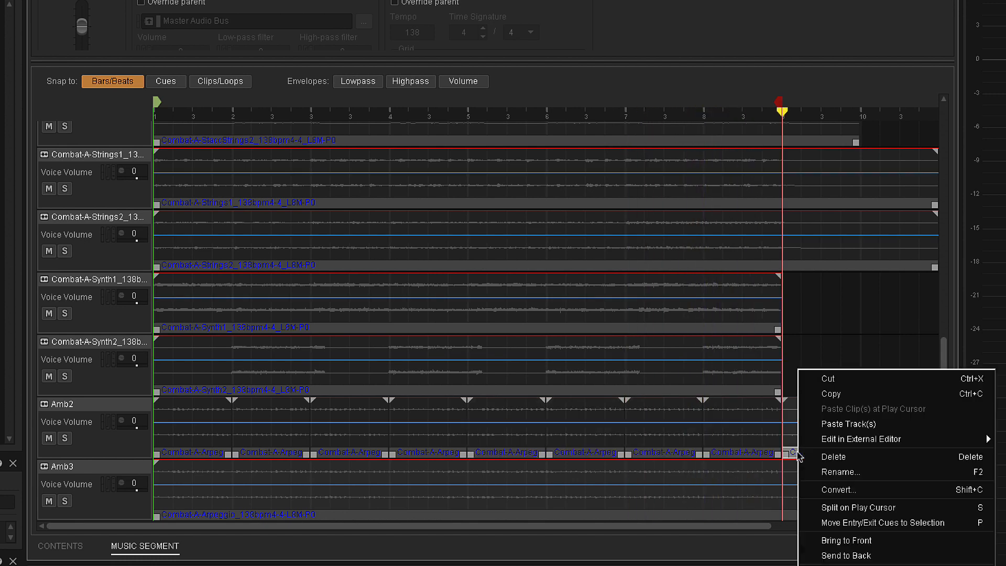
click(822, 456)
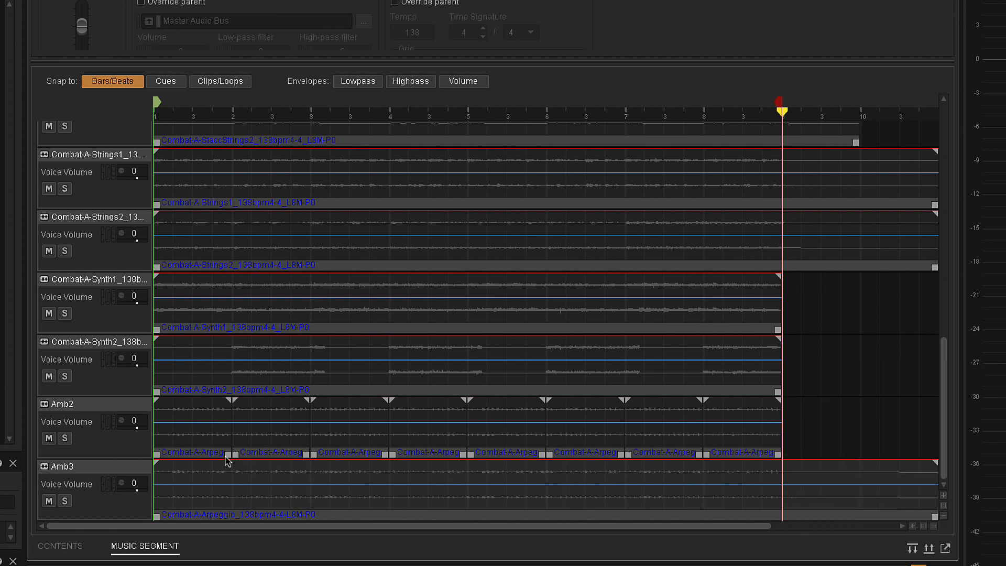
Delete the one-bar Arpeggio clips starting at bars 2, 4, 6 and 8 on the Amb2 track
click(195, 454)
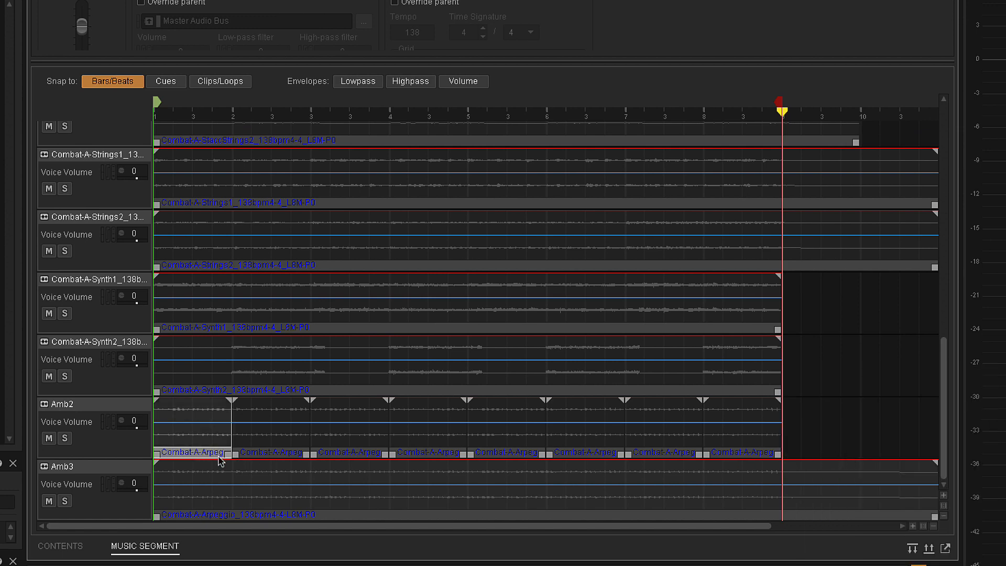
click(277, 456)
click(213, 455)
click(268, 455)
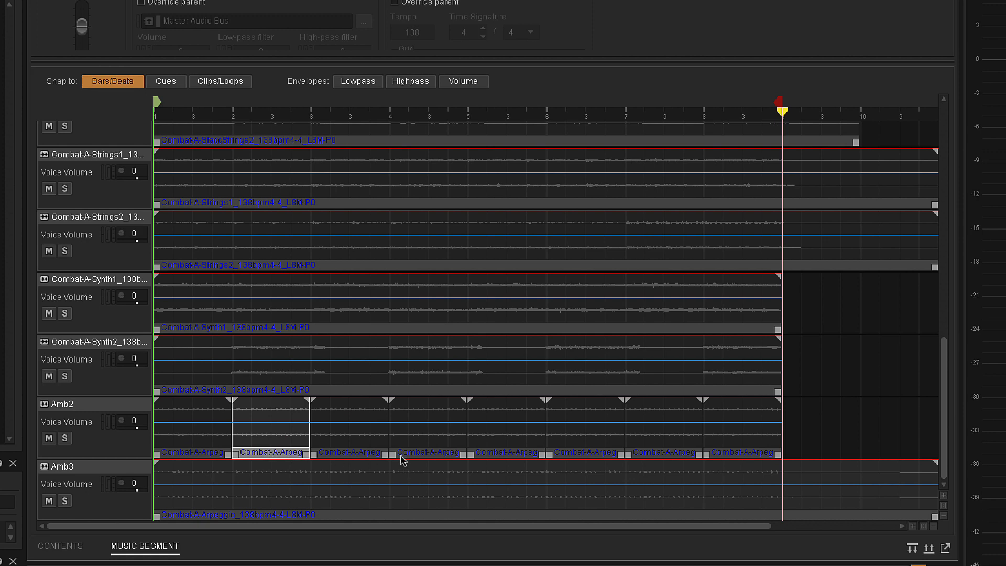
ctrl+click(419, 456)
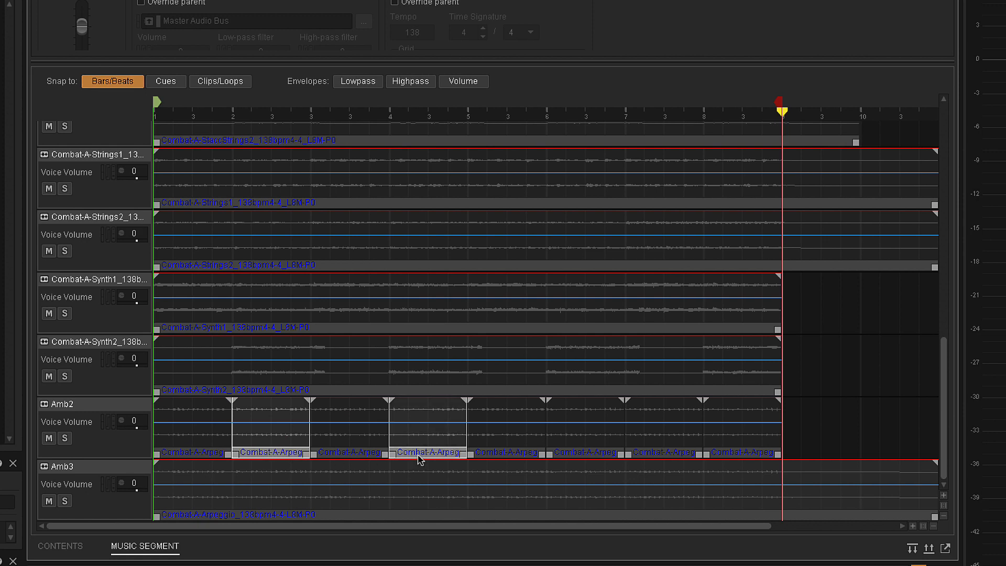
ctrl+click(573, 455)
ctrl+click(741, 455)
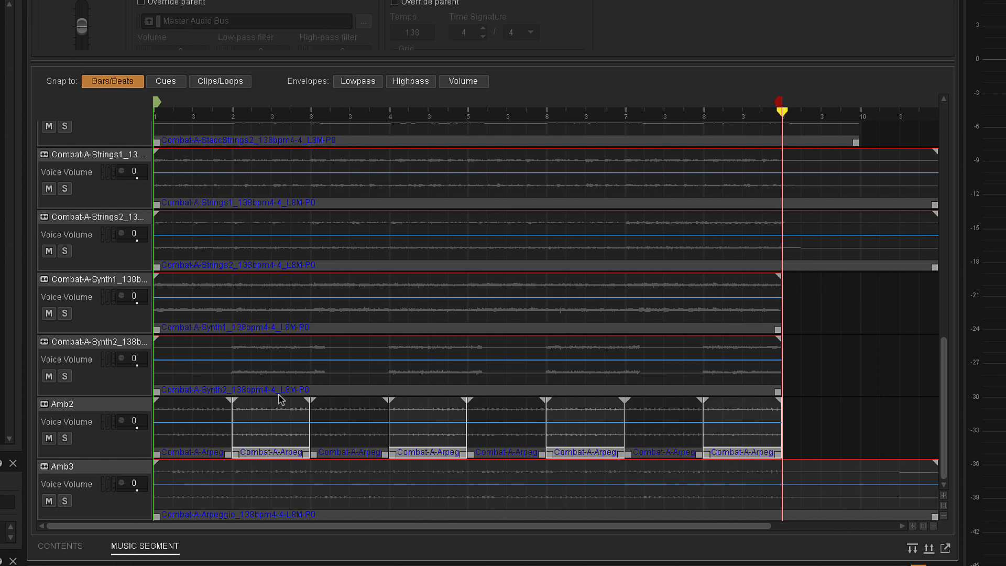
right_click(264, 454)
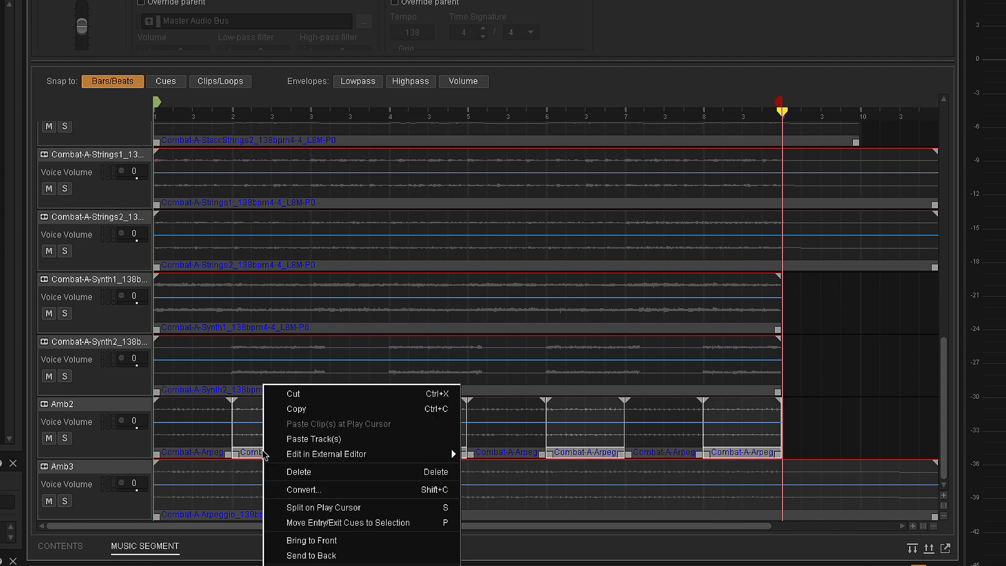
click(286, 472)
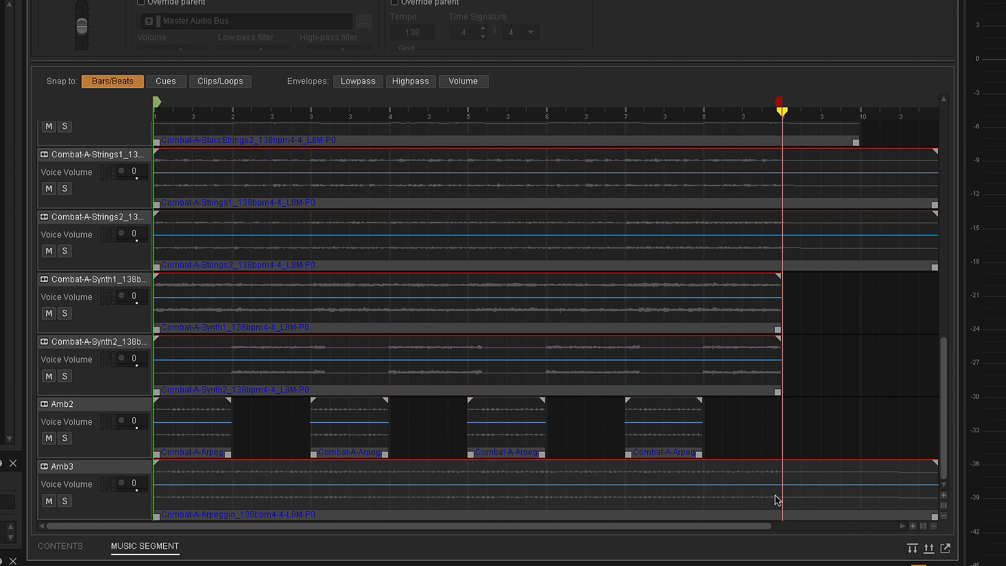
Split the Arpeggio clip on the Amb3 track at bar 9 and delete the section after the split
click(785, 516)
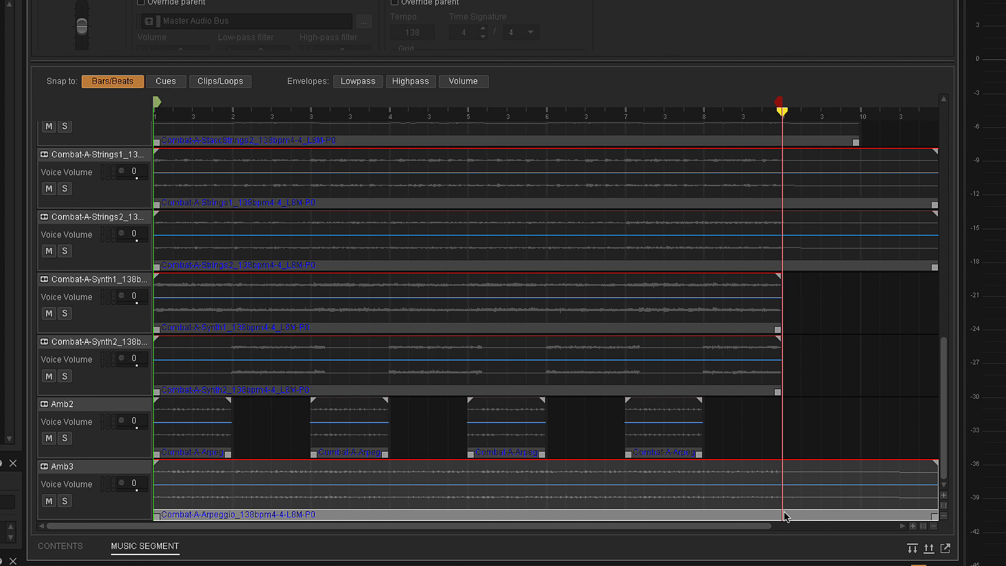
key(s)
click(763, 514)
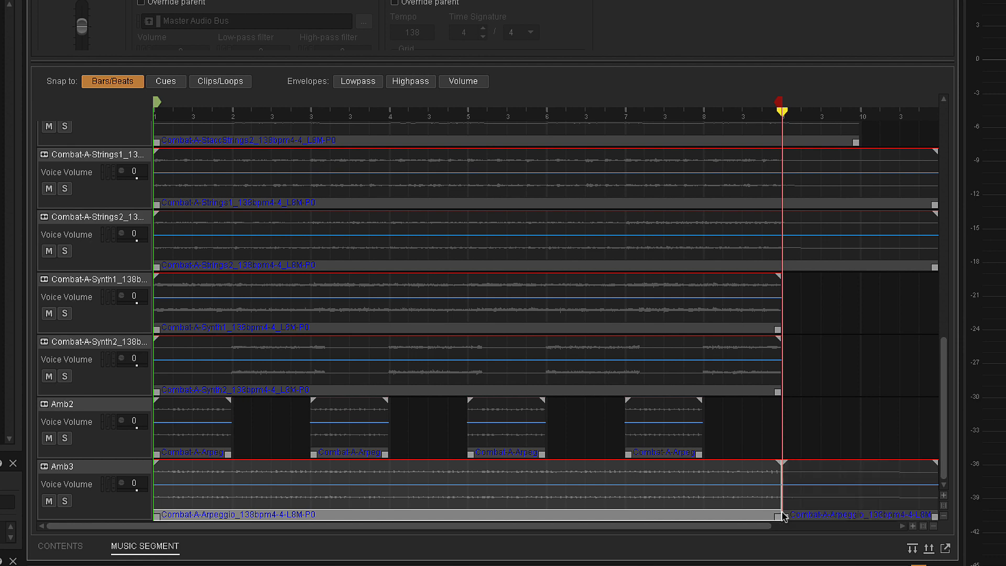
right_click(821, 517)
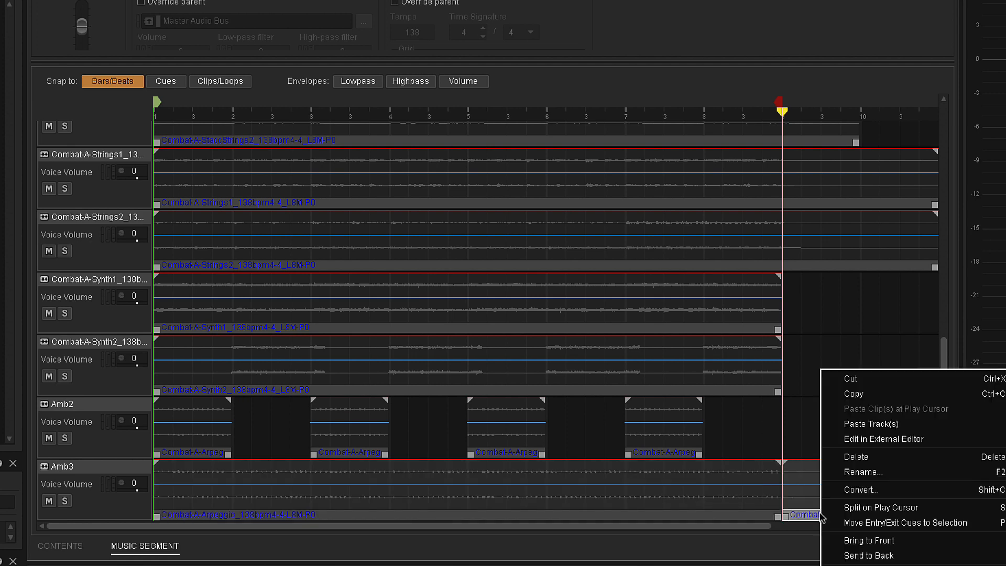
click(868, 456)
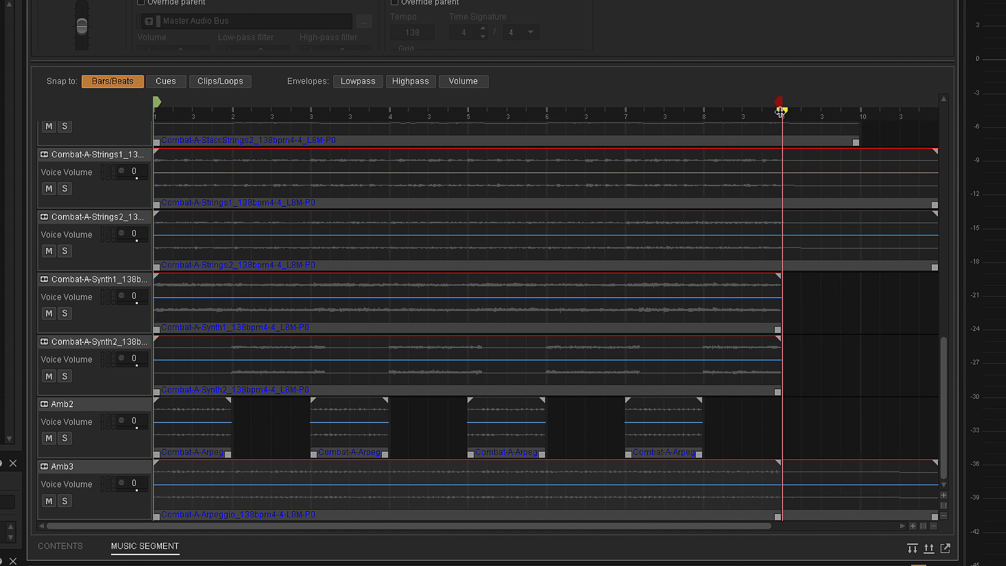
Shape the Amb3 clip's Highpass envelope with a raised point at bar 5 and lowered points at bars 1 and 9
drag(782, 112, 389, 219)
click(412, 83)
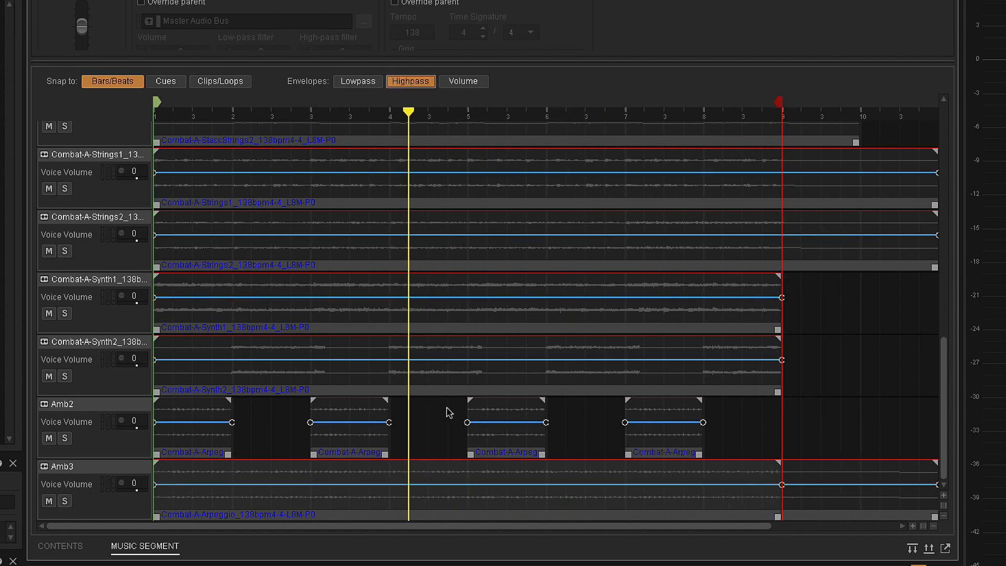
double_click(470, 485)
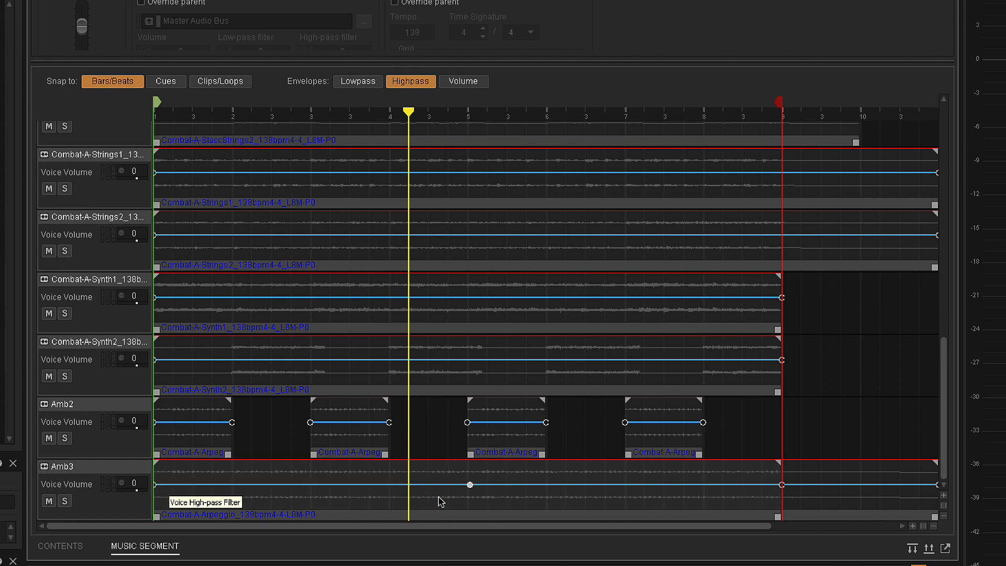
drag(468, 487, 468, 460)
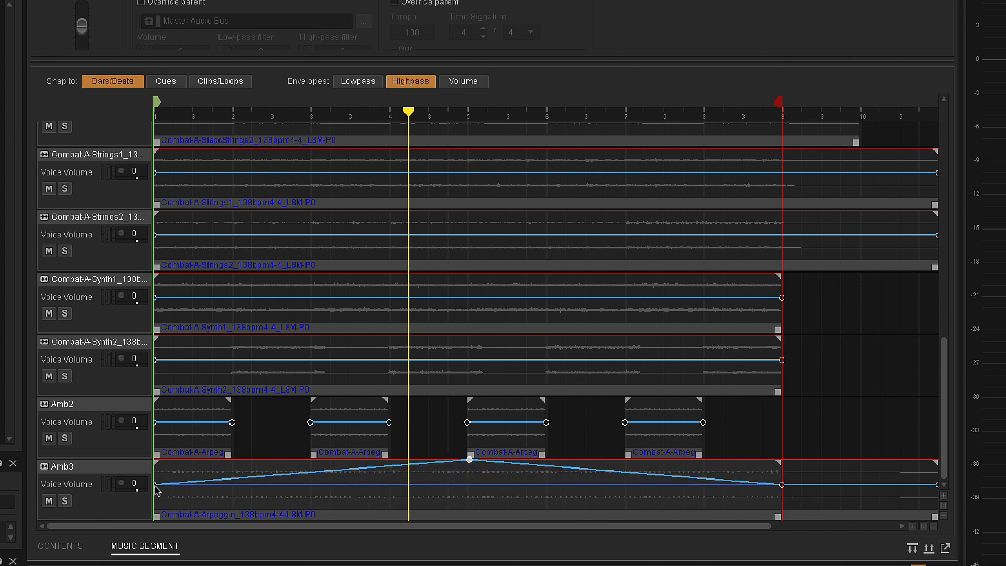
drag(156, 488, 157, 519)
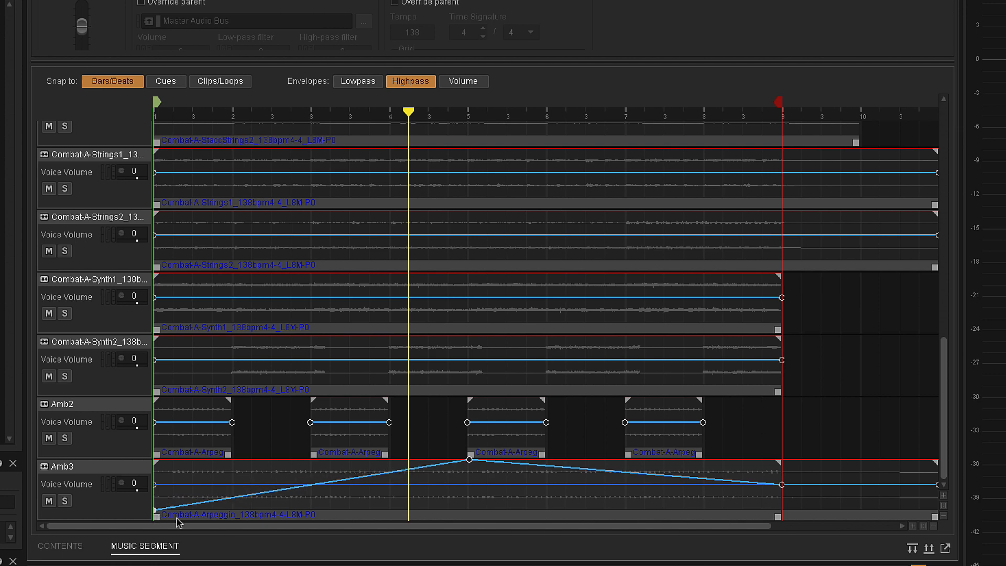
drag(782, 485, 782, 510)
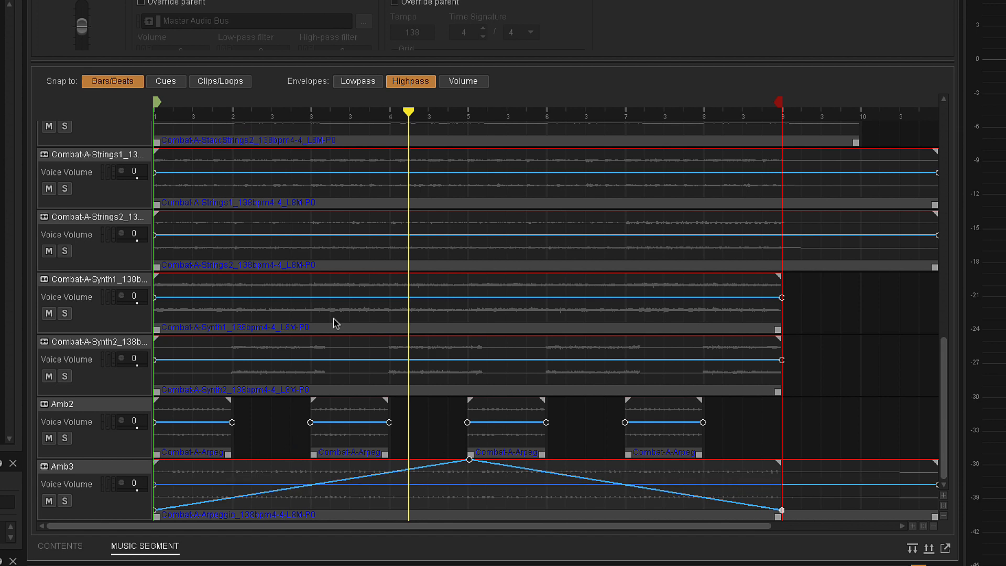
drag(409, 111, 784, 232)
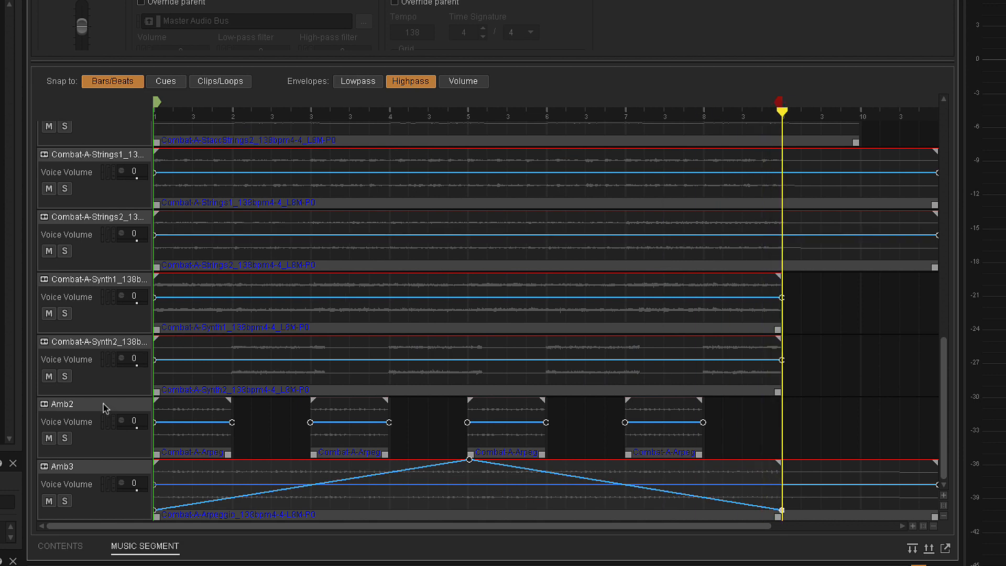
Set the Combat-A-Arpeggio track's type to Random Step and add a second sub-track to it
drag(944, 437, 944, 204)
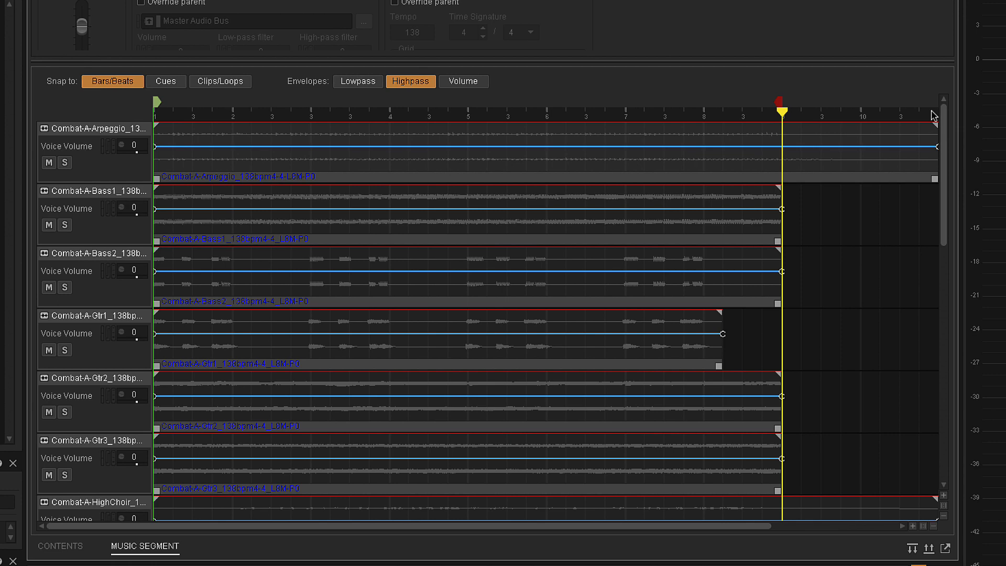
click(92, 142)
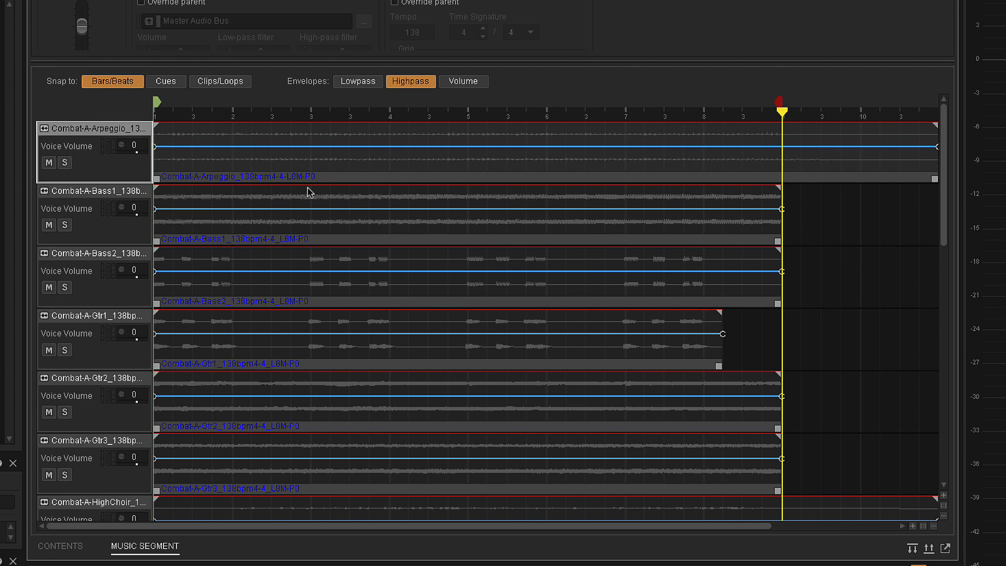
right_click(77, 134)
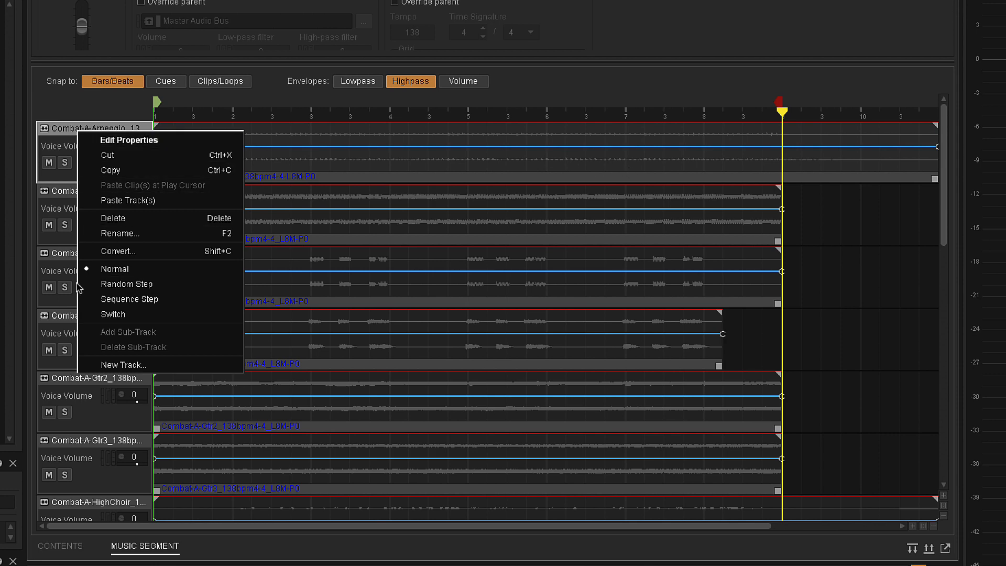
click(179, 286)
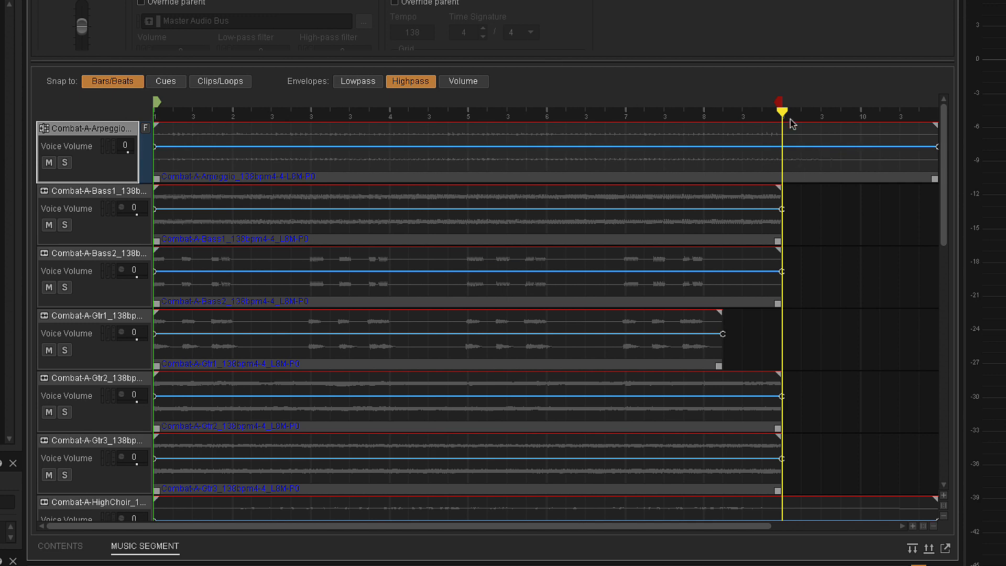
right_click(75, 135)
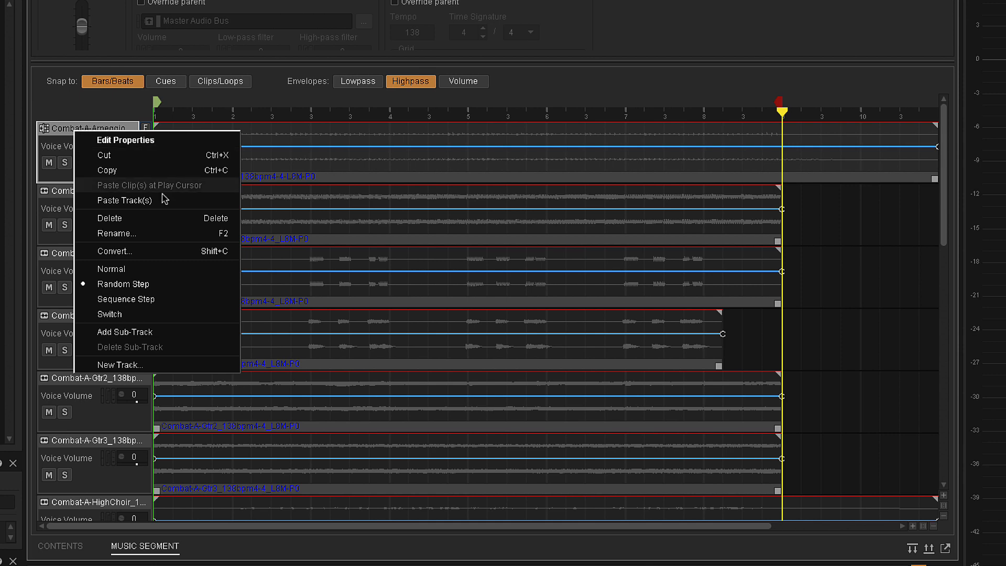
click(157, 334)
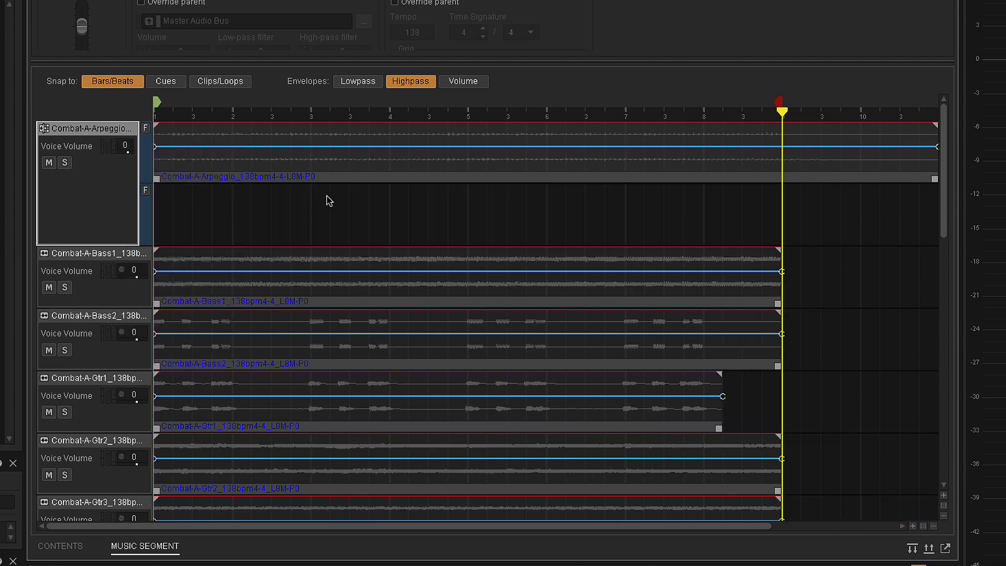
Select each of the two Arpeggio sub-tracks in turn to tell them apart
click(148, 155)
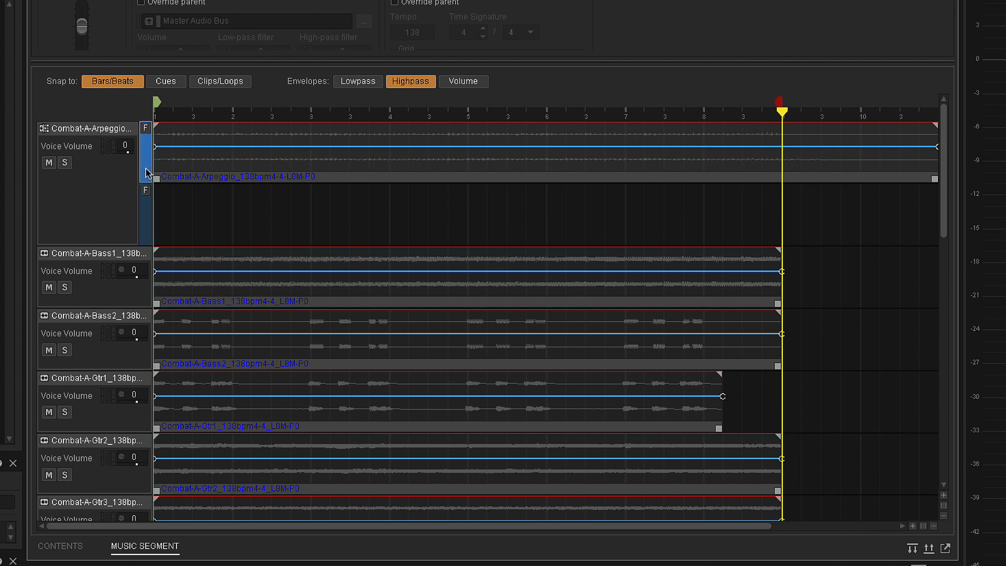
click(147, 215)
click(143, 163)
click(148, 213)
Try the Sequence Step type on the Combat-A-Arpeggio track and return it to Random Step
right_click(90, 209)
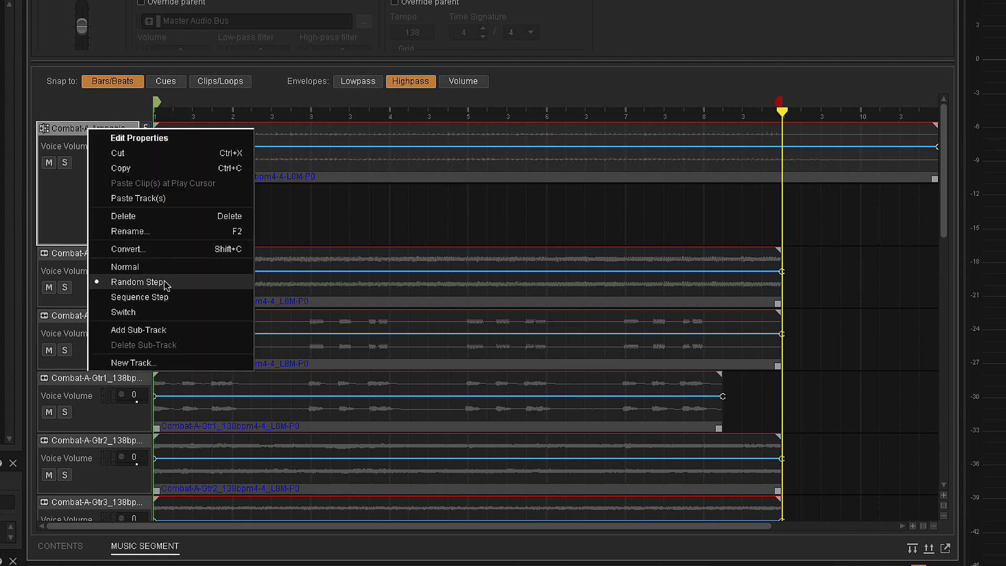
click(183, 300)
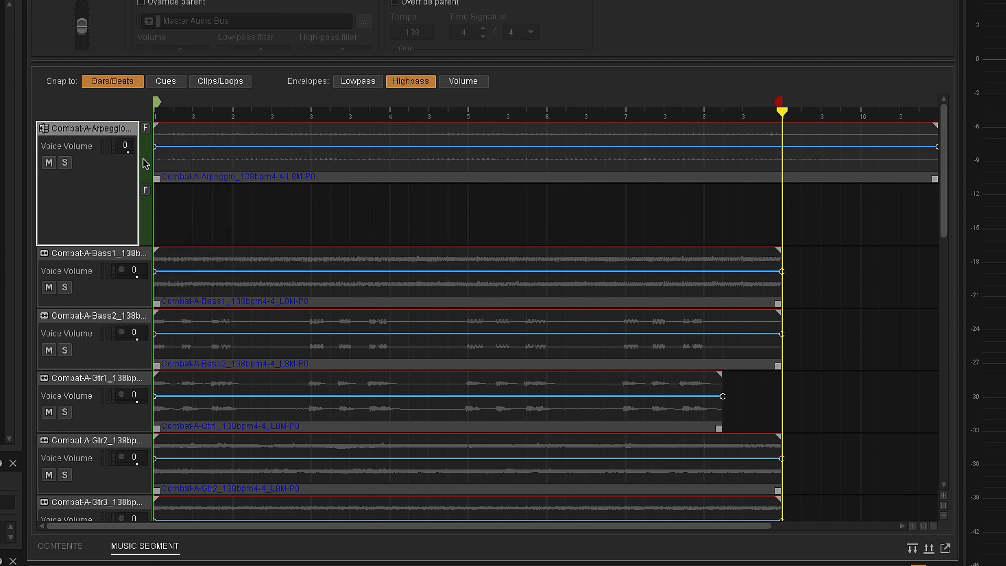
right_click(96, 132)
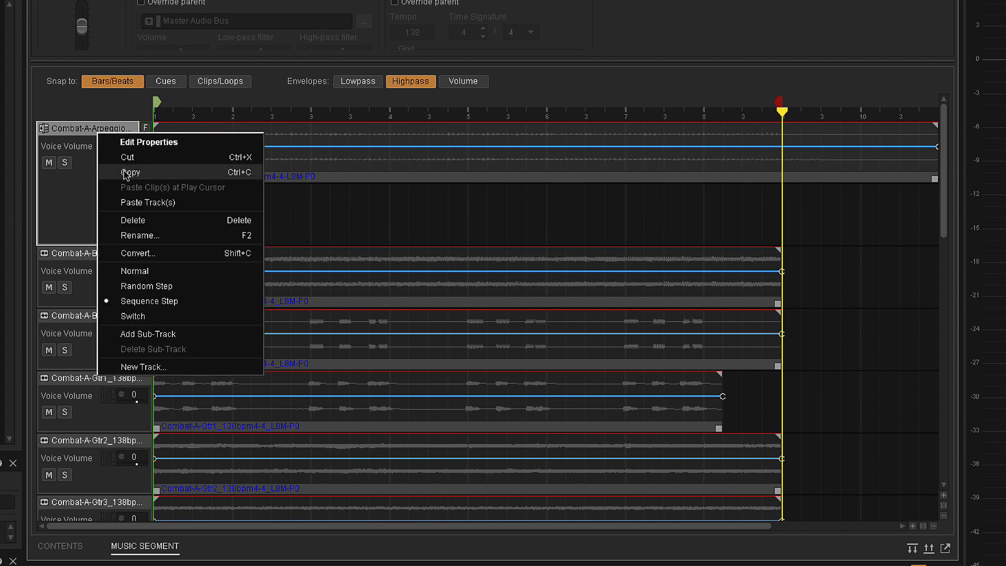
click(149, 288)
click(150, 165)
click(150, 209)
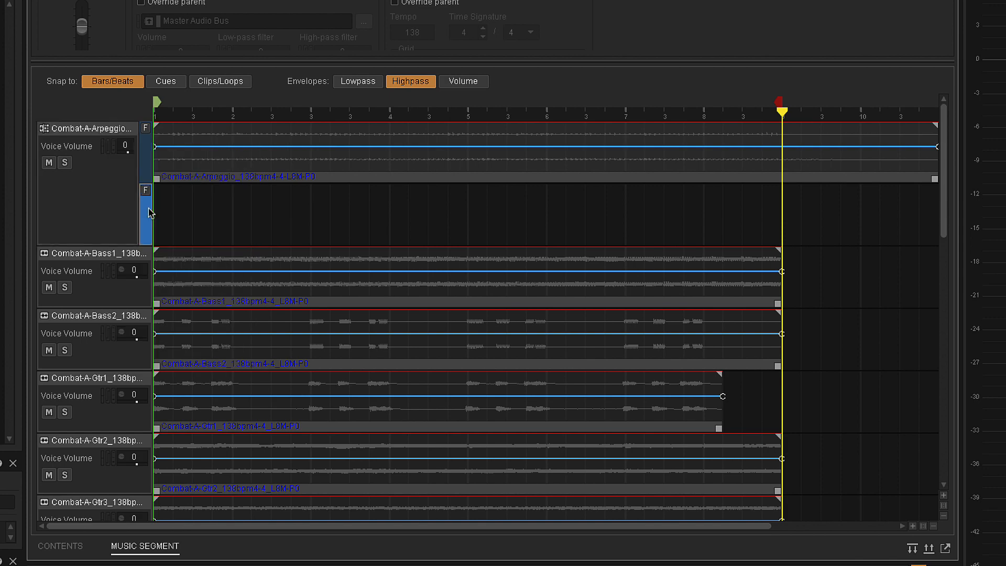
Select the four Amb2 clips together and copy them
drag(944, 207, 947, 473)
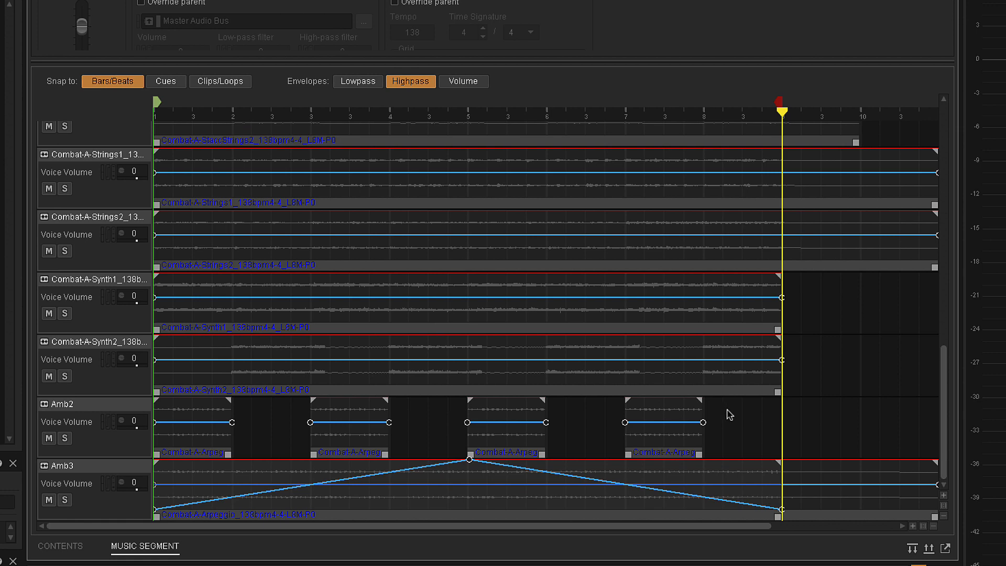
drag(728, 412, 158, 416)
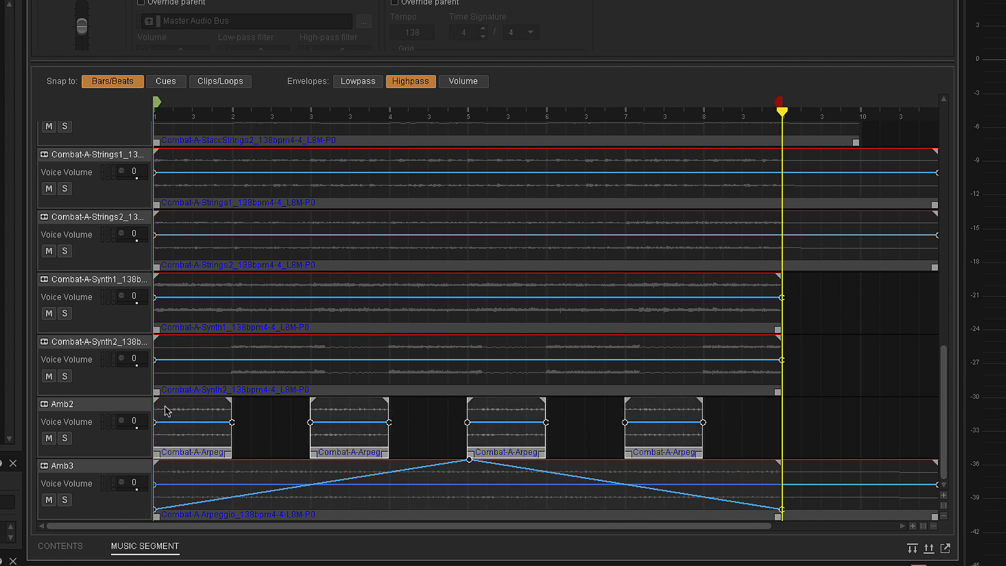
click(178, 457)
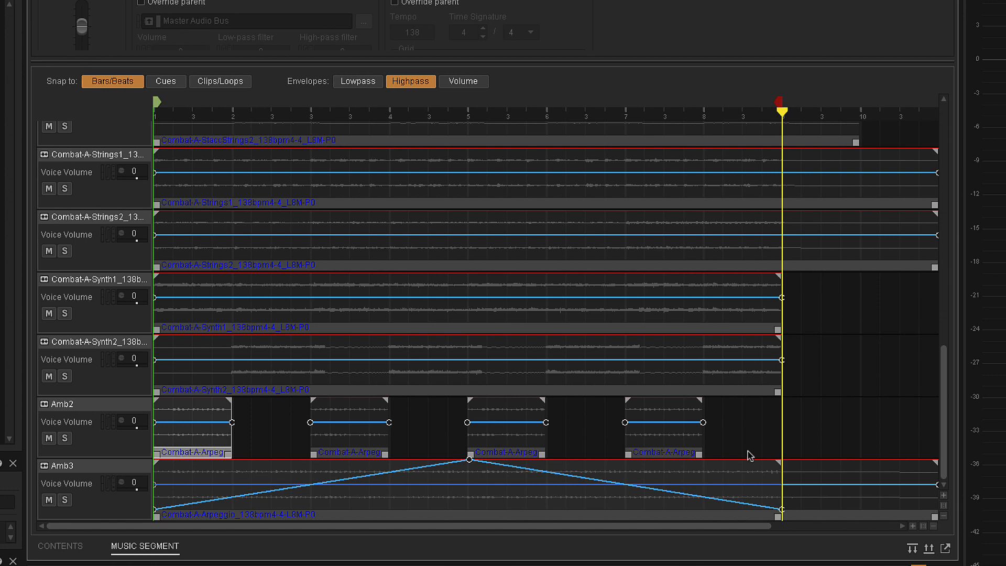
drag(737, 444, 180, 433)
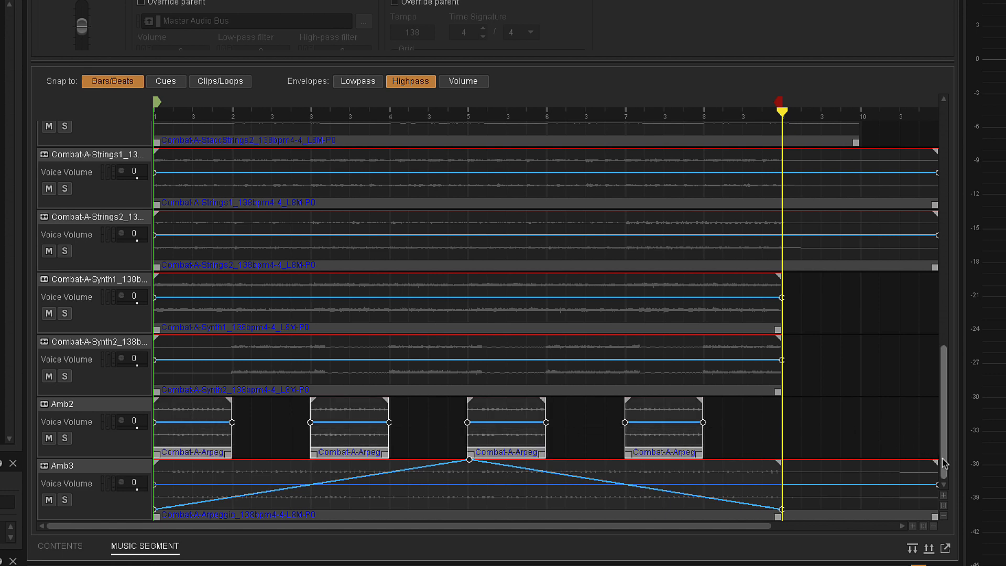
drag(943, 463, 944, 219)
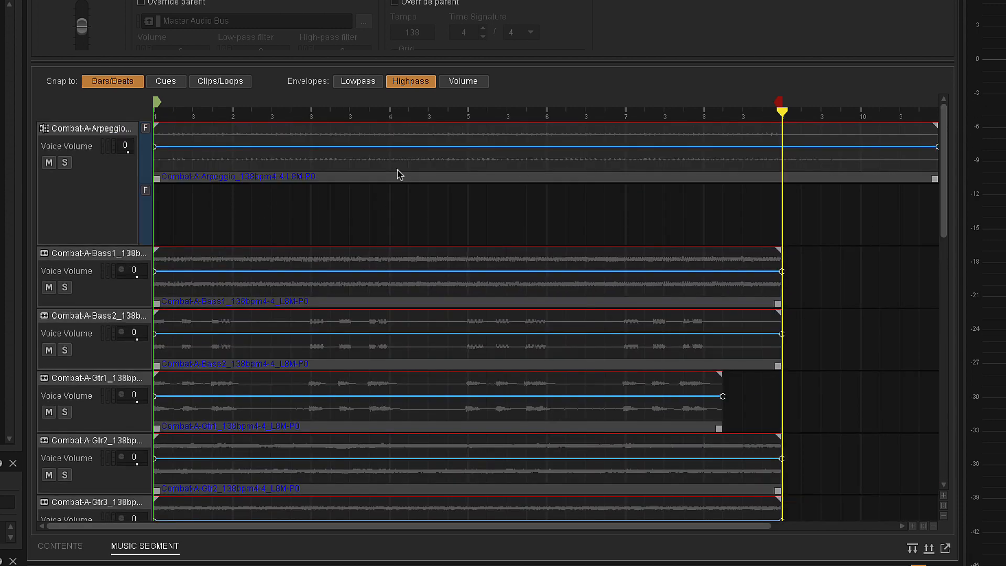
Paste the copied clips into the second Combat-A-Arpeggio sub-track and shift all four so the first starts at bar 1
drag(781, 109, 156, 109)
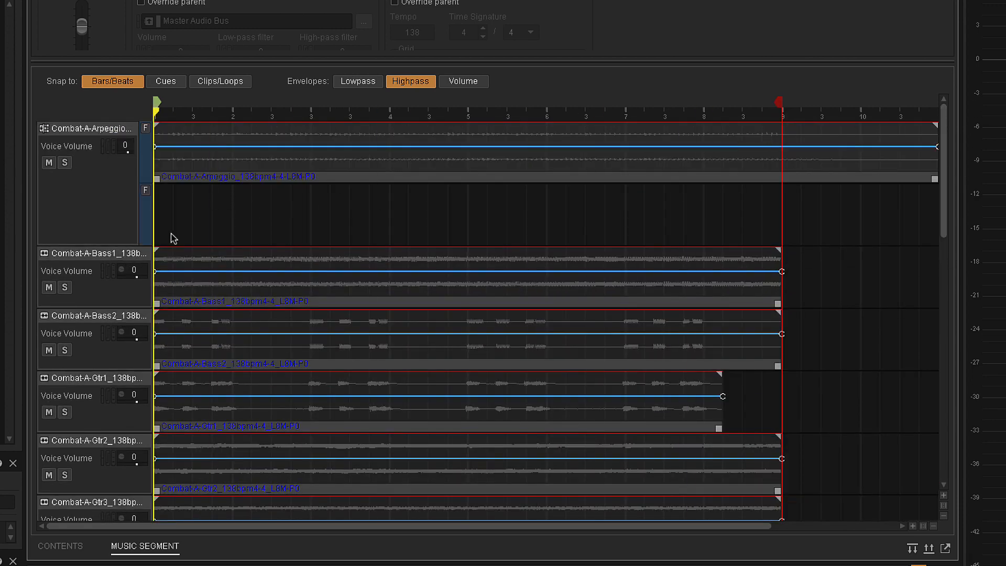
right_click(157, 197)
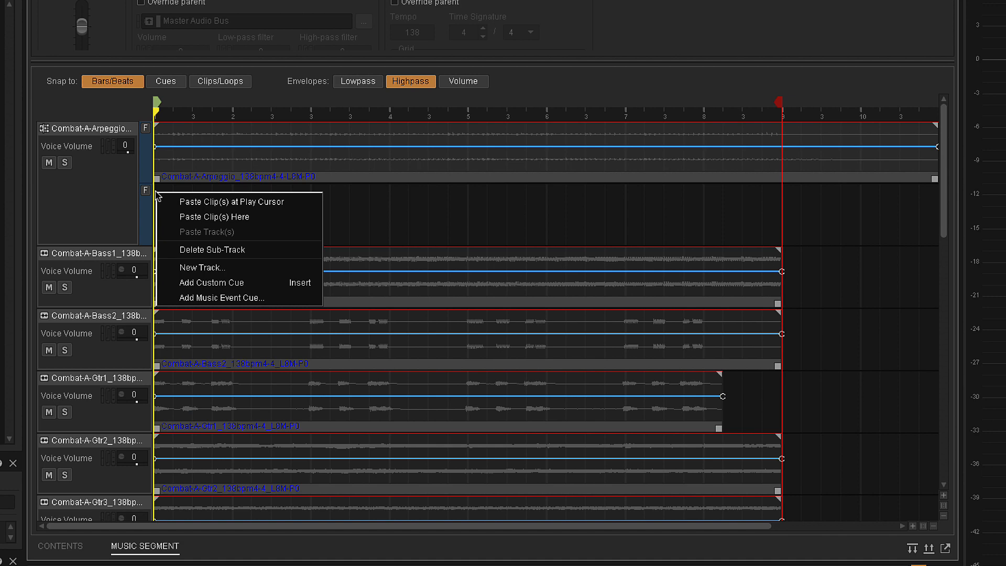
click(179, 216)
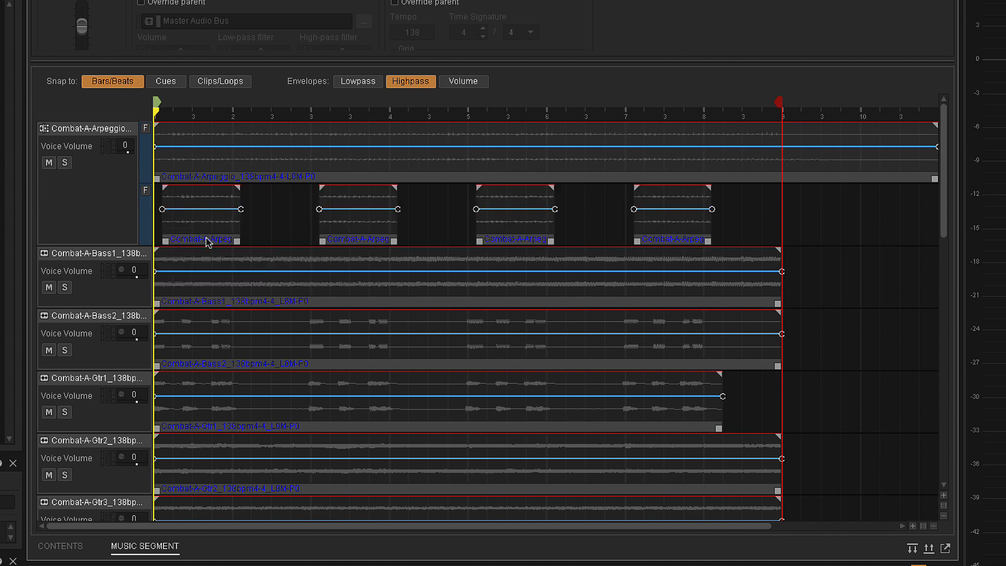
drag(207, 240, 199, 242)
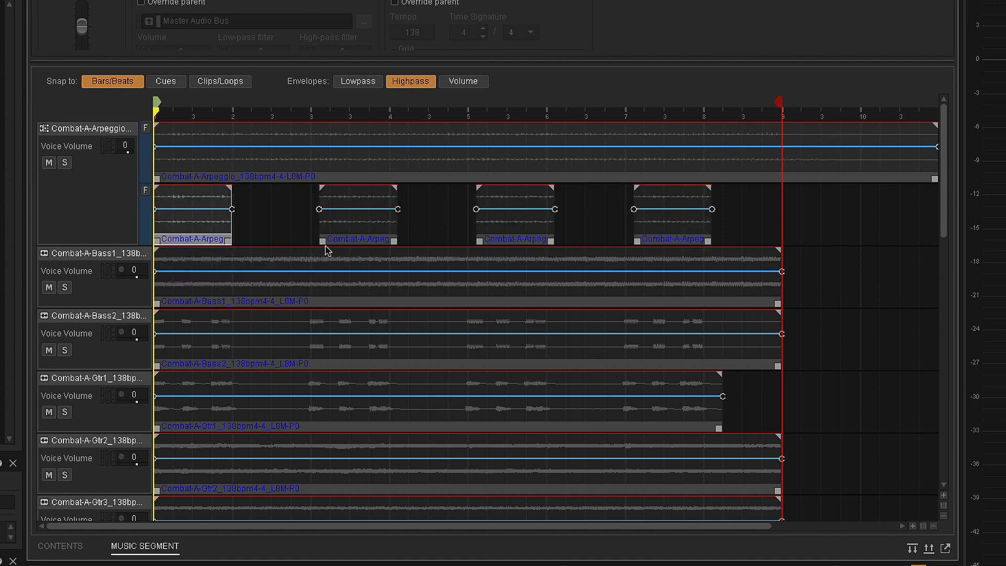
key(ctrl+z)
drag(738, 235, 143, 241)
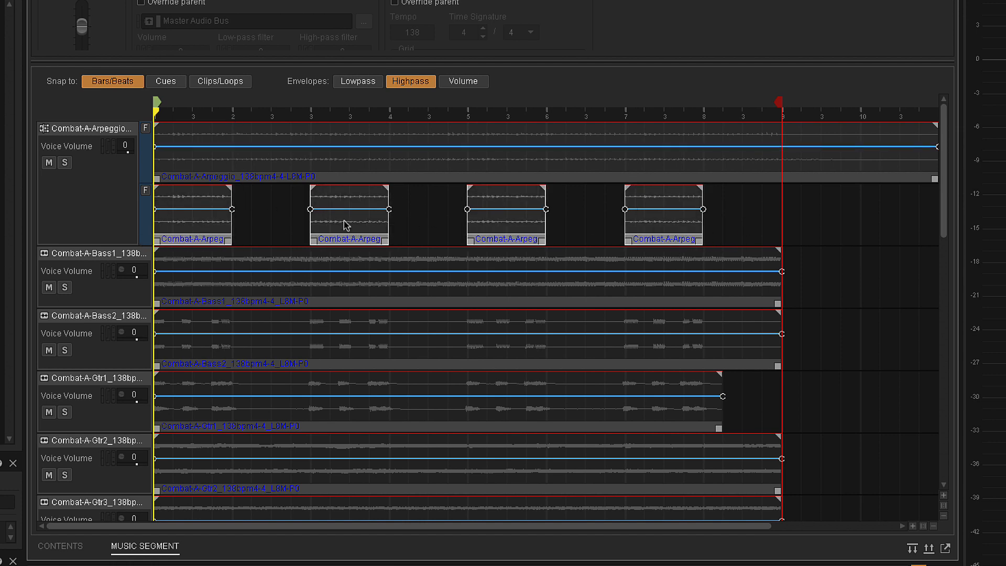
Add a third sub-track to the Combat-A-Arpeggio track
click(95, 138)
right_click(91, 132)
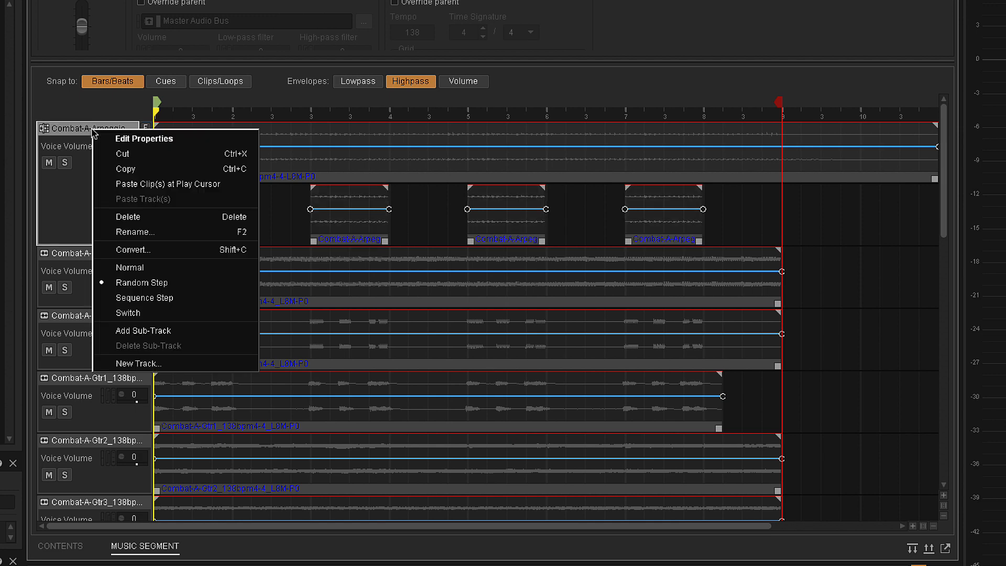
click(146, 332)
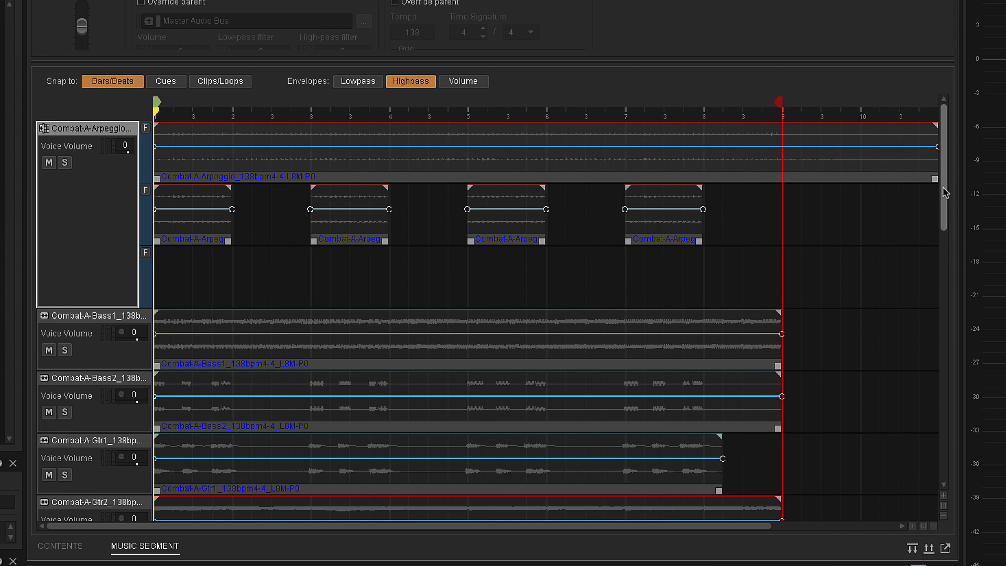
Copy the Amb3 clip with the Highpass envelope and paste it at bar 1 of the third Arpeggio sub-track
drag(945, 191, 968, 492)
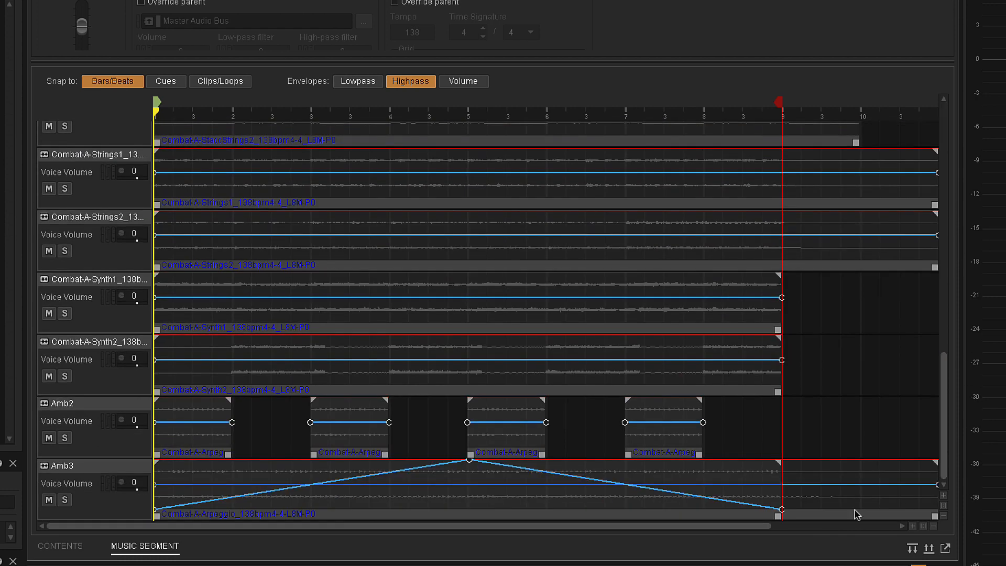
click(422, 514)
right_click(219, 518)
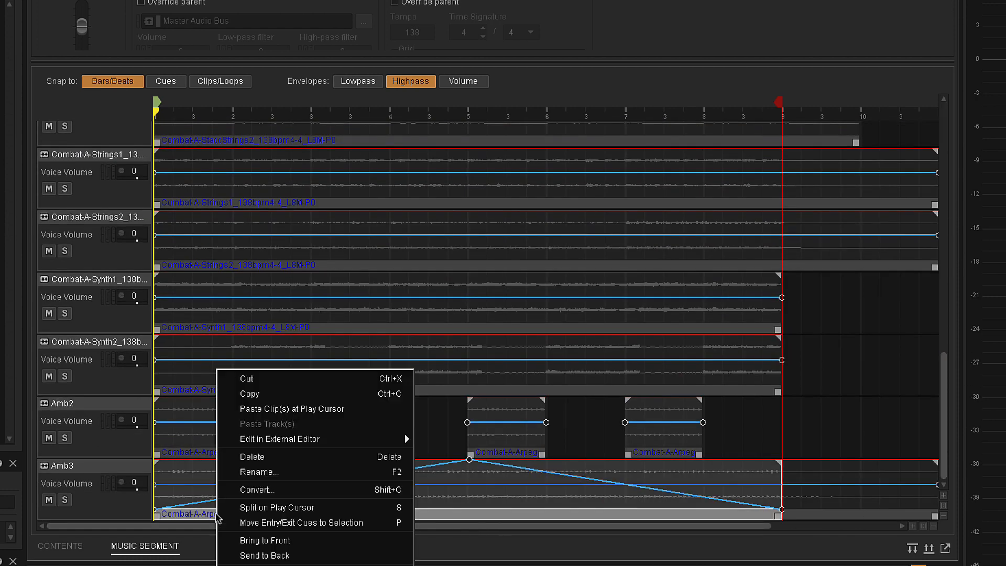
click(297, 393)
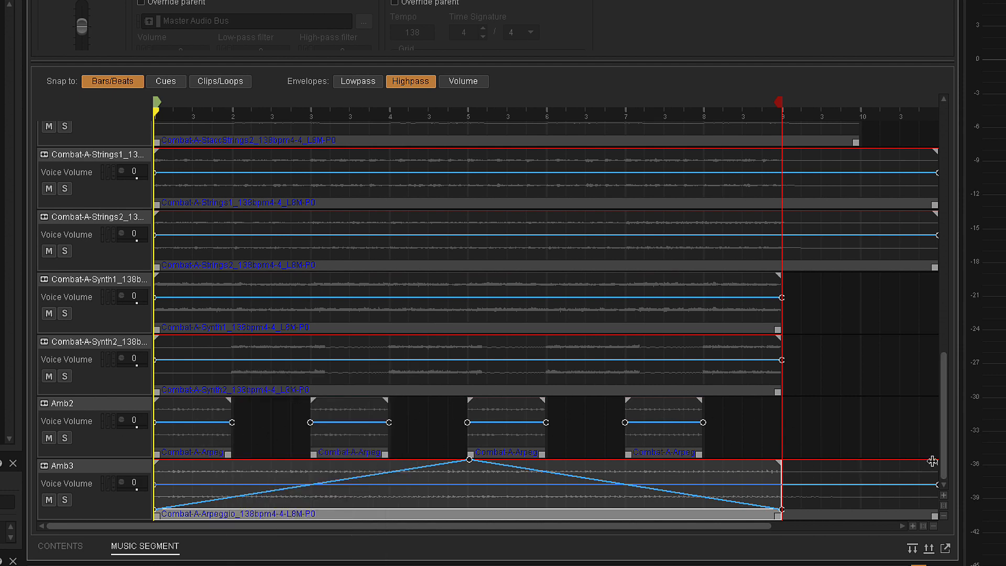
drag(945, 465, 944, 220)
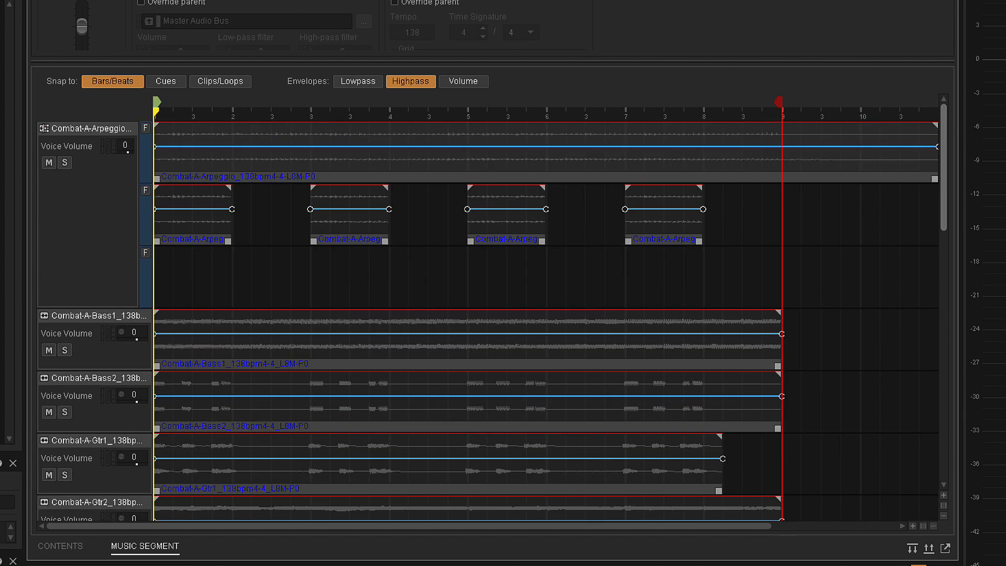
right_click(156, 262)
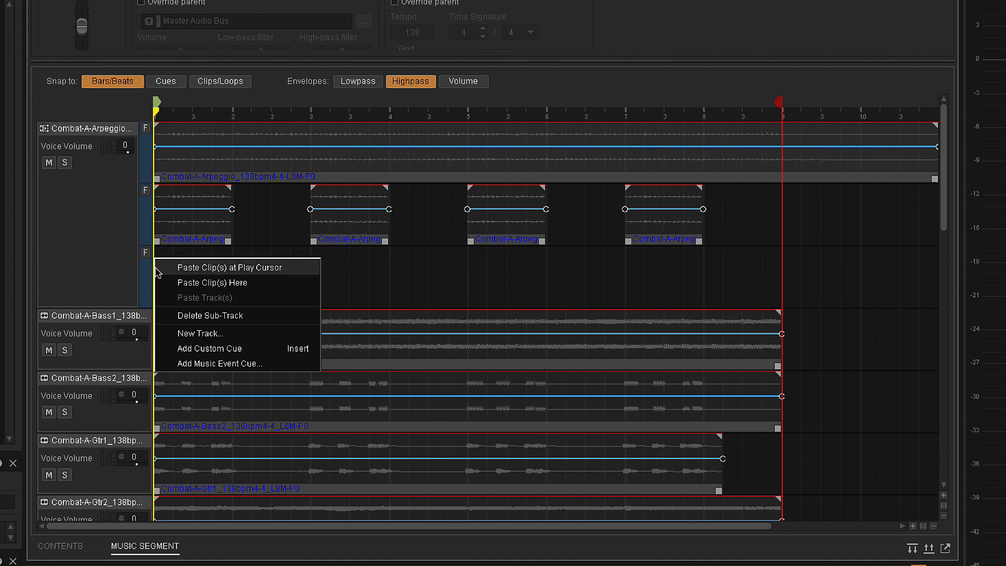
click(160, 283)
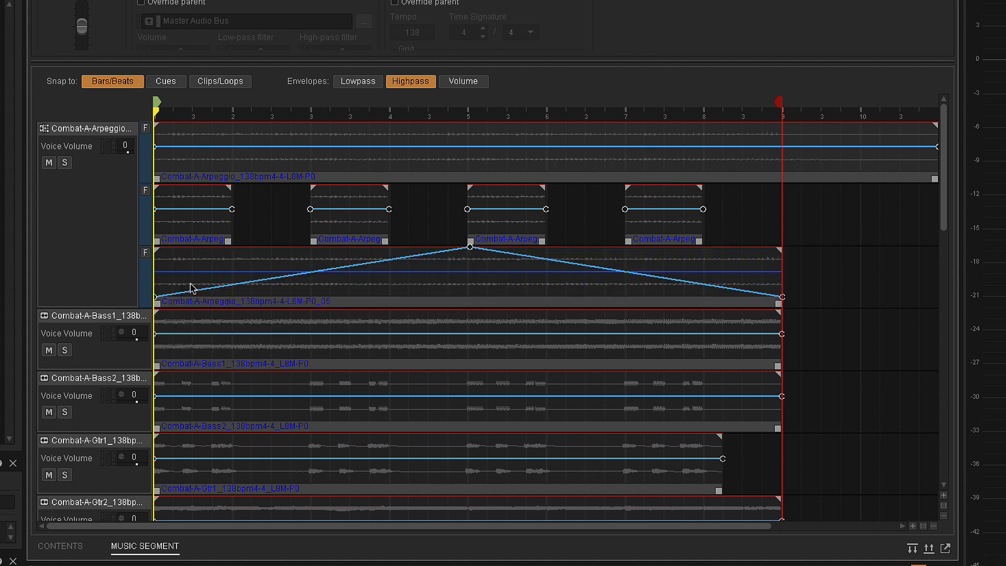
click(532, 301)
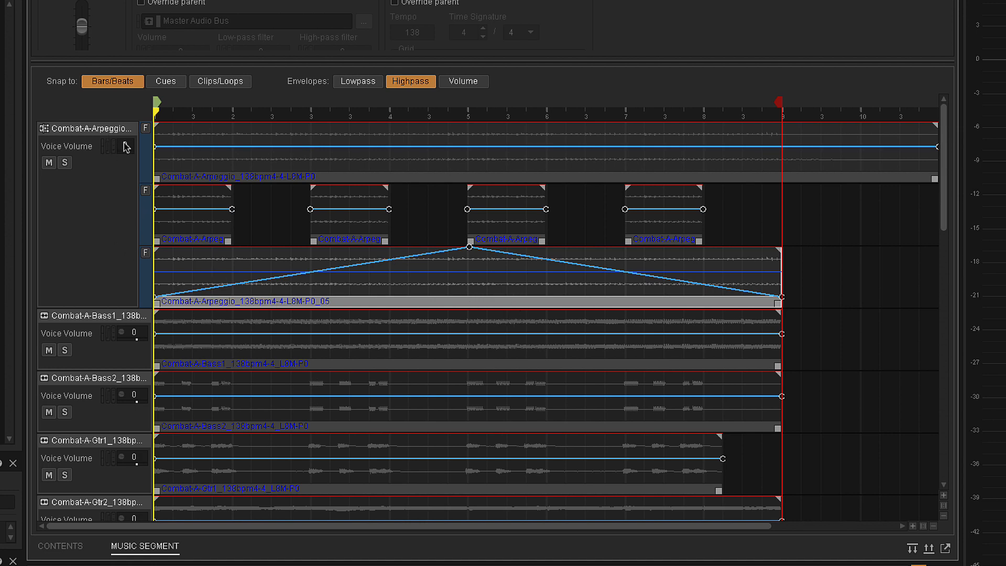
Delete the Amb2 and Amb3 tracks from the music segment
drag(943, 184, 938, 565)
click(718, 514)
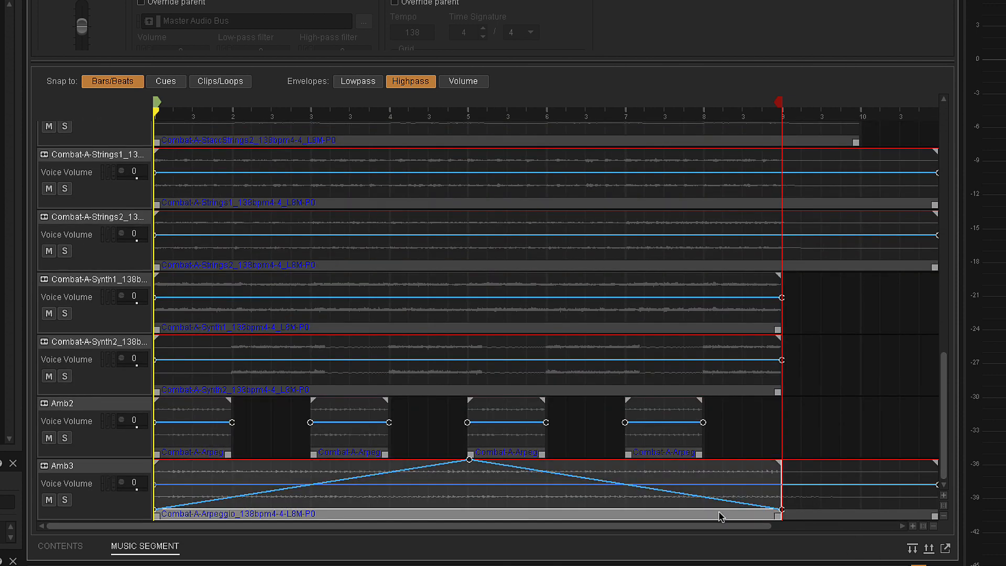
click(823, 514)
click(668, 455)
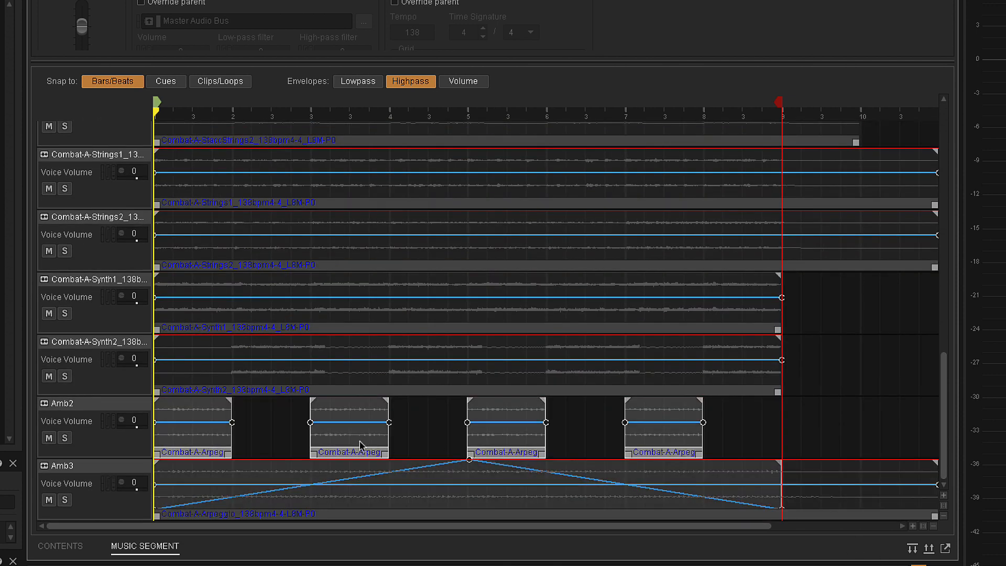
click(79, 406)
right_click(79, 405)
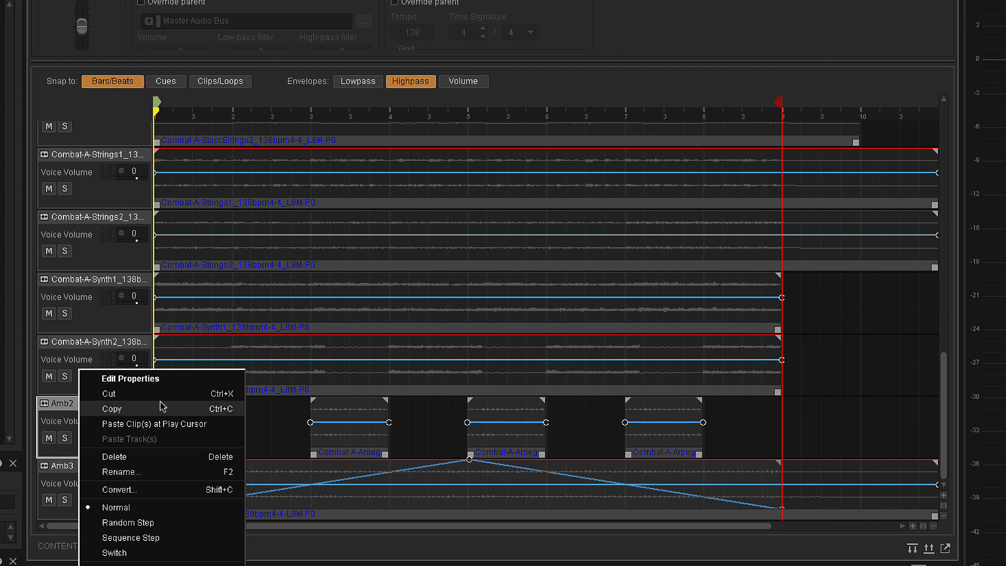
click(206, 455)
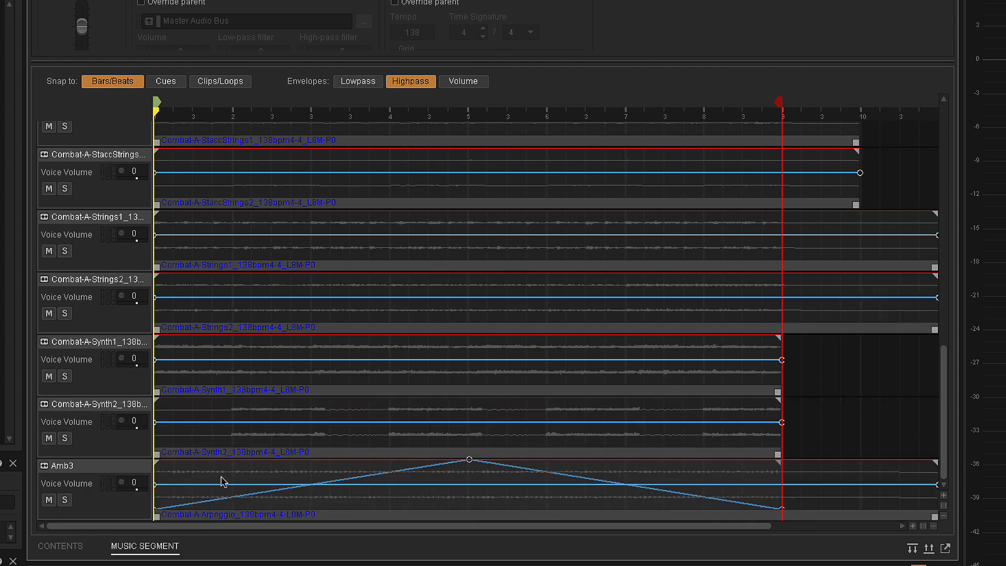
click(100, 467)
right_click(99, 468)
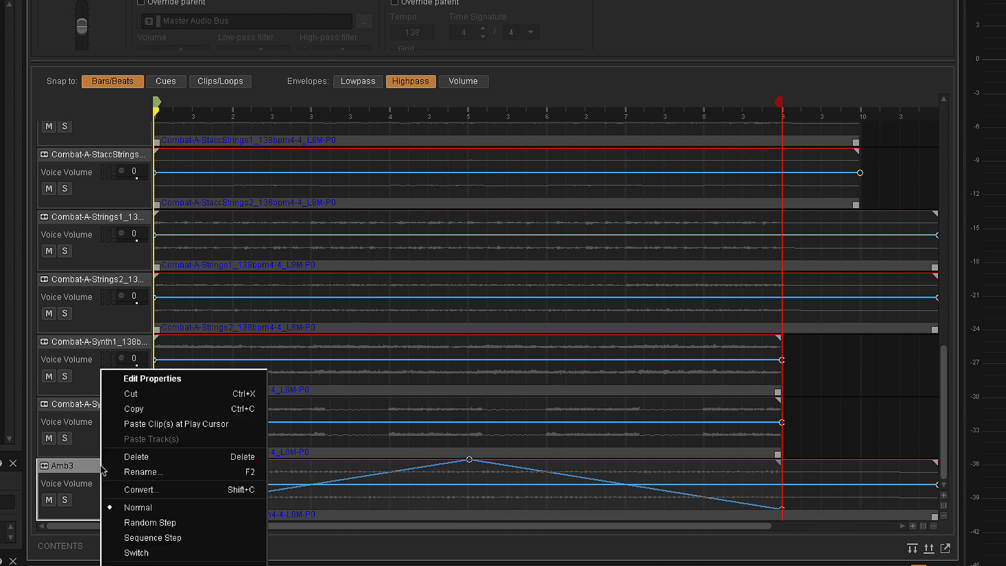
click(136, 456)
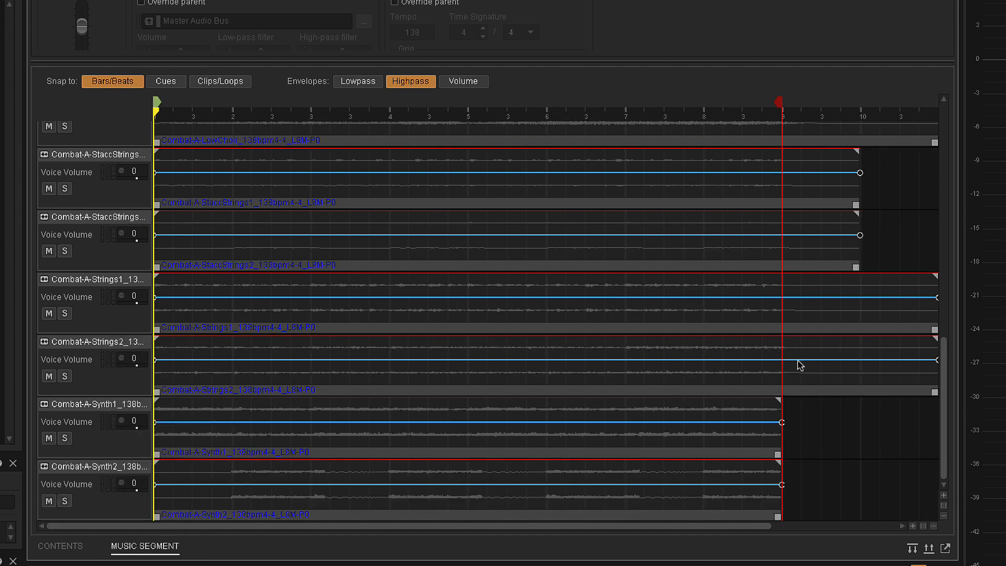
Solo the Combat-A-Arpeggio track and add short fade-ins and fade-outs to the four clips on its second sub-track
drag(947, 378, 947, 144)
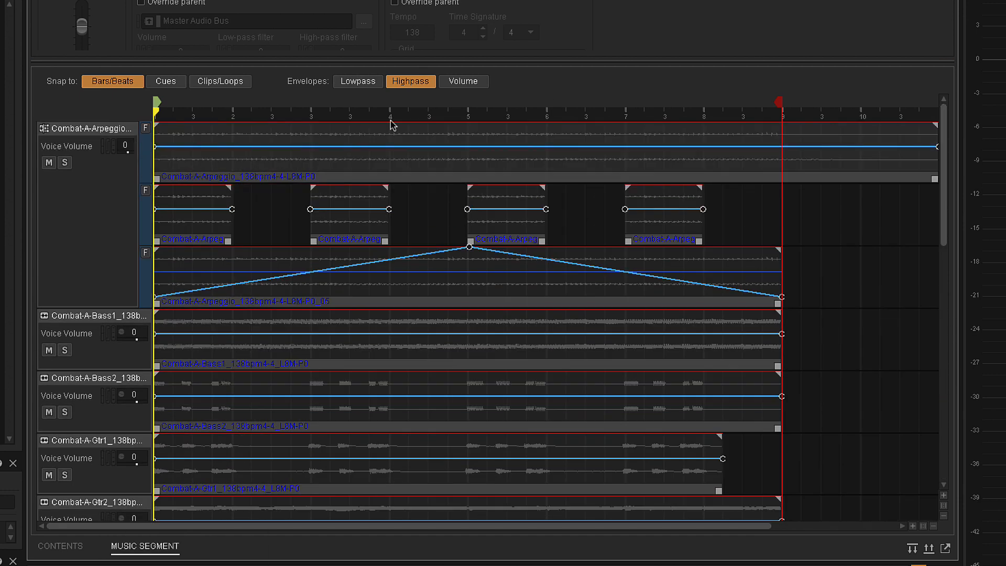
click(64, 162)
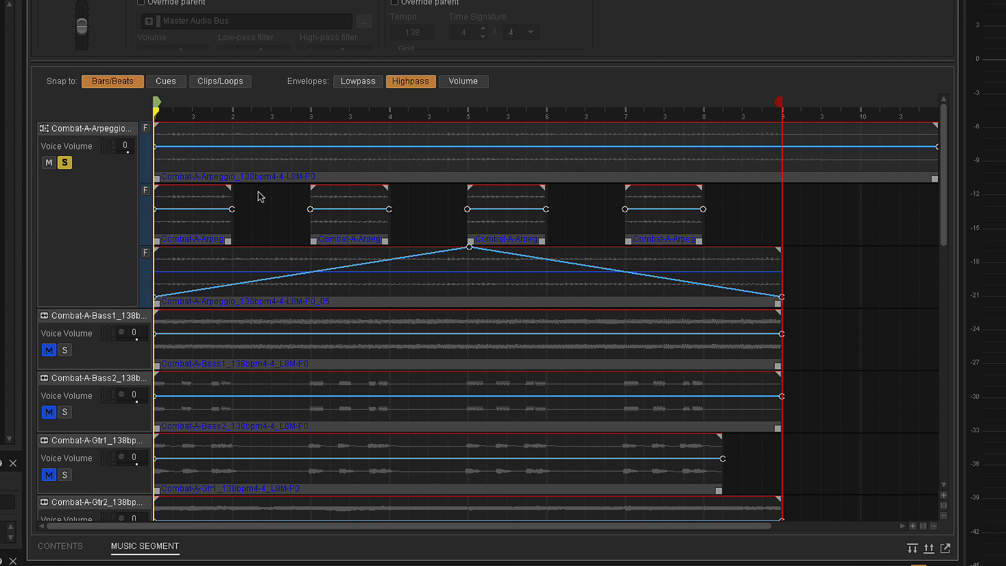
drag(312, 188, 318, 187)
drag(386, 188, 375, 187)
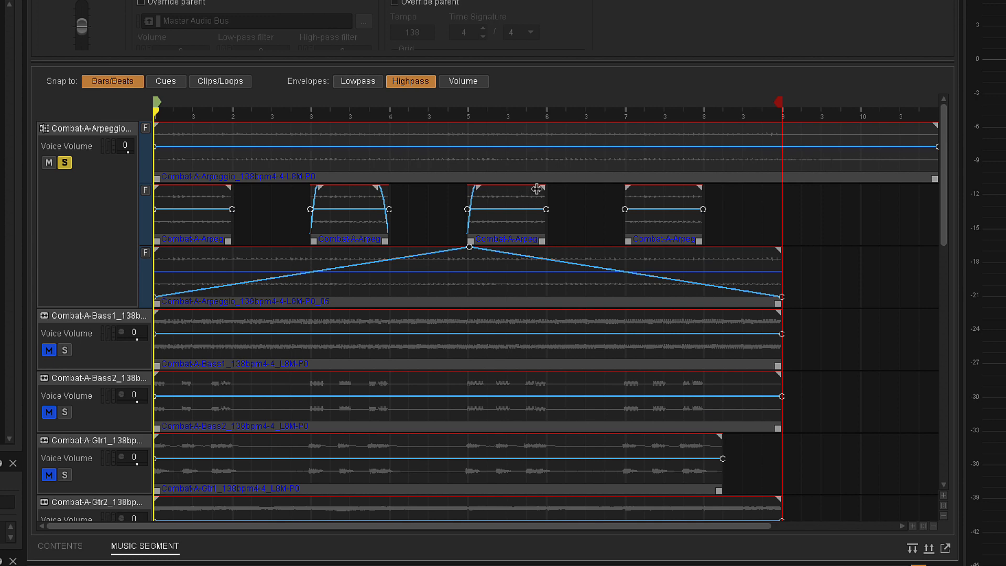
drag(542, 189, 538, 187)
drag(623, 187, 631, 188)
drag(701, 188, 698, 187)
drag(156, 188, 161, 187)
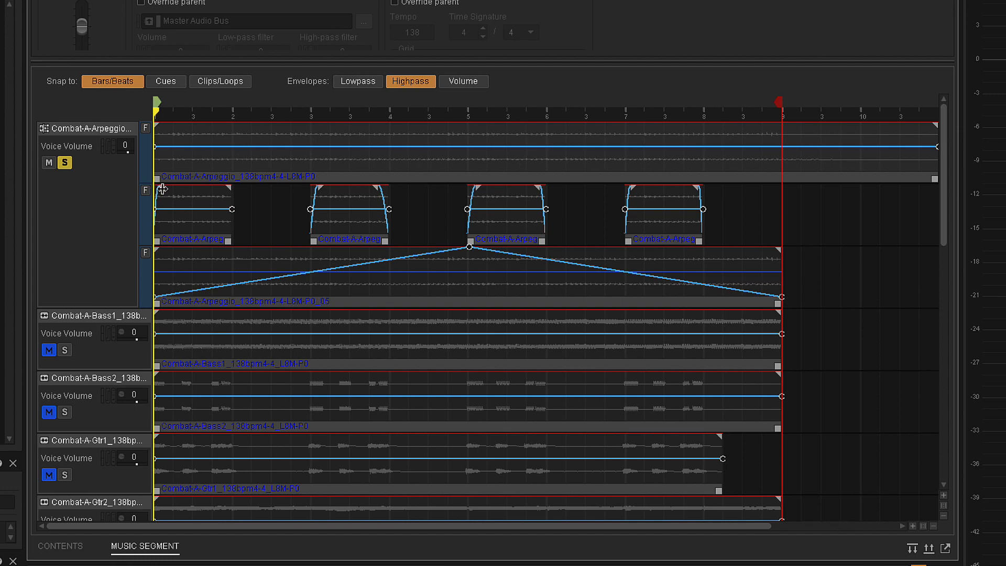
drag(228, 188, 225, 187)
Audition the second Arpeggio sub-track by forcing its playback, and turn the track's solo off
click(145, 190)
key(space)
click(66, 164)
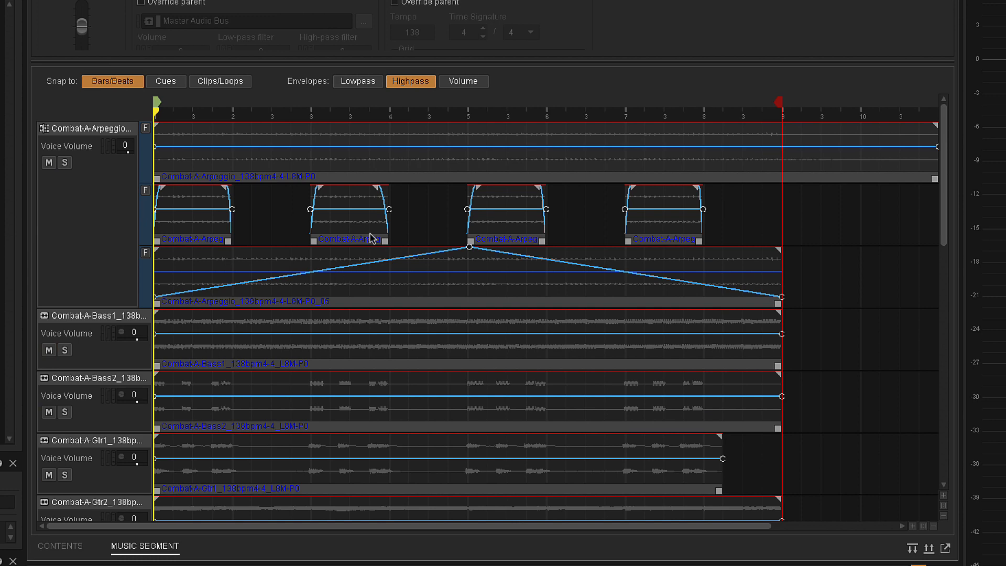
Add a fourth, empty sub-track to the Combat-A-Arpeggio track
click(73, 130)
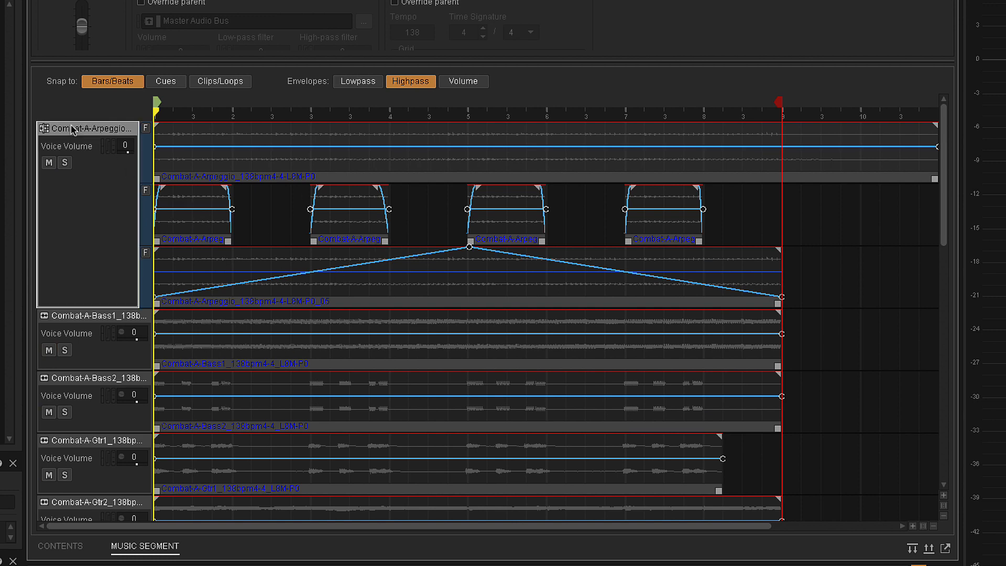
right_click(72, 129)
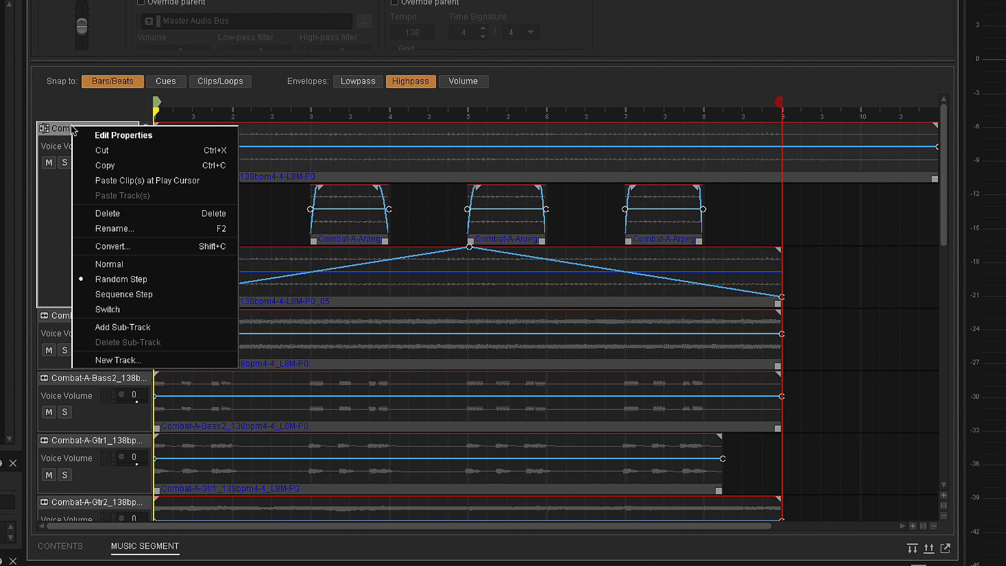
click(184, 332)
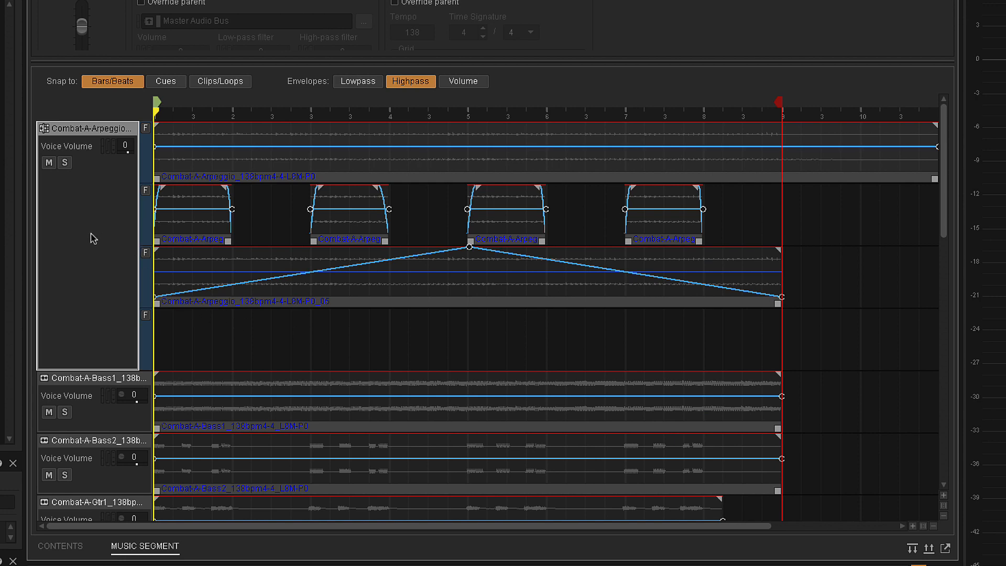
scroll(99, 350, down, 1)
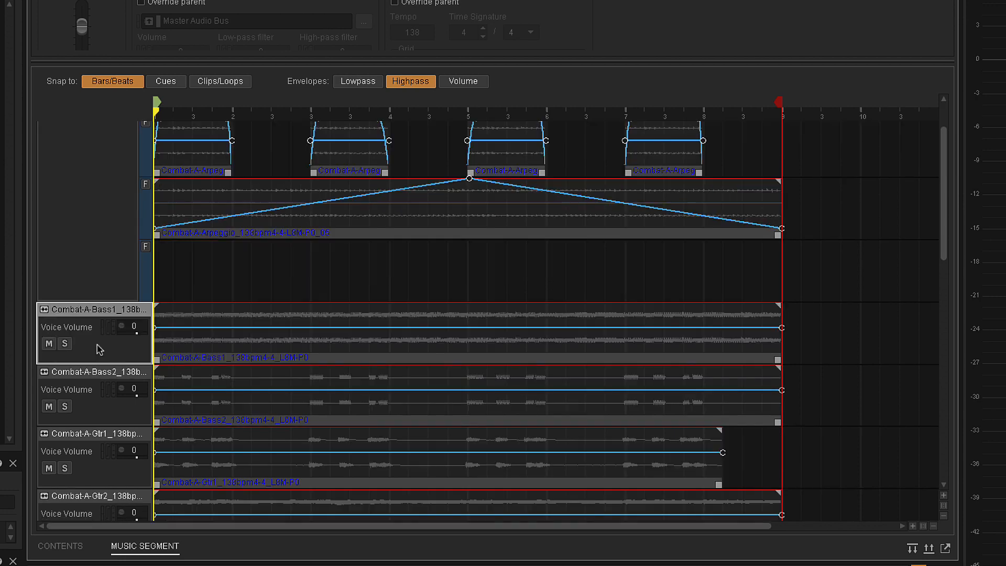
click(102, 377)
click(99, 311)
scroll(944, 233, down, 3)
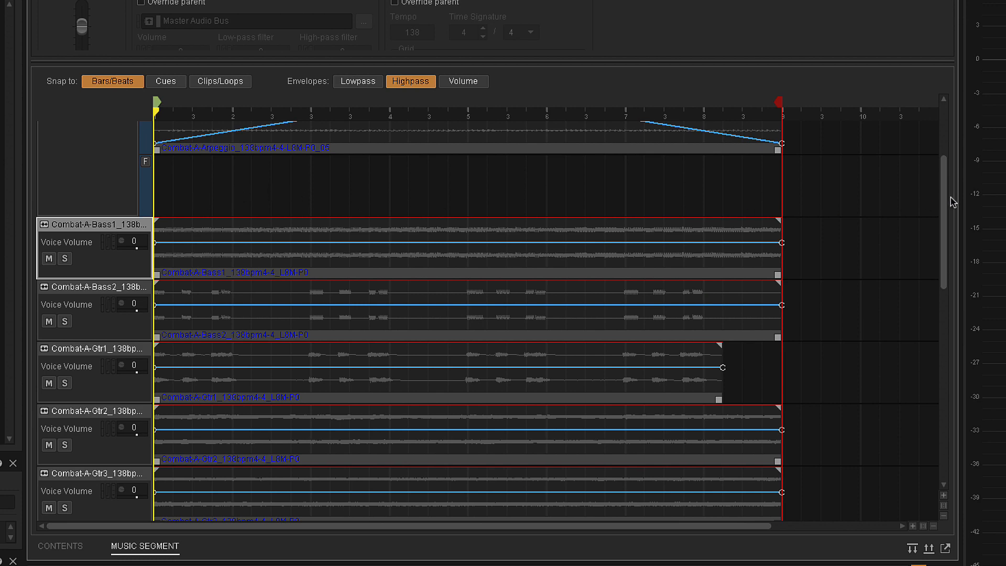
Review the Combat-A tracks from Bass1 down to Synth2 to decide which stems can be grouped and varied
drag(946, 201, 945, 232)
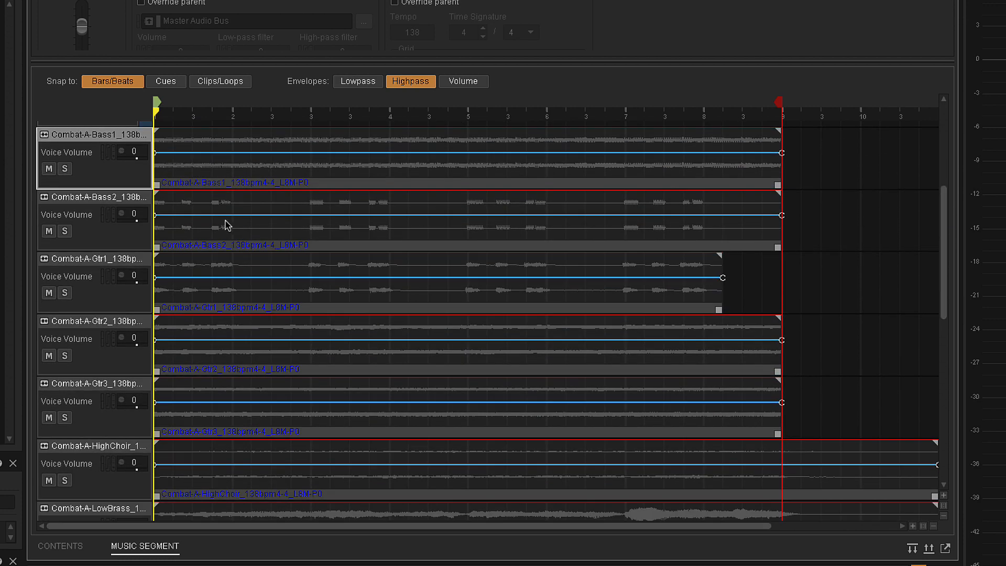
click(93, 266)
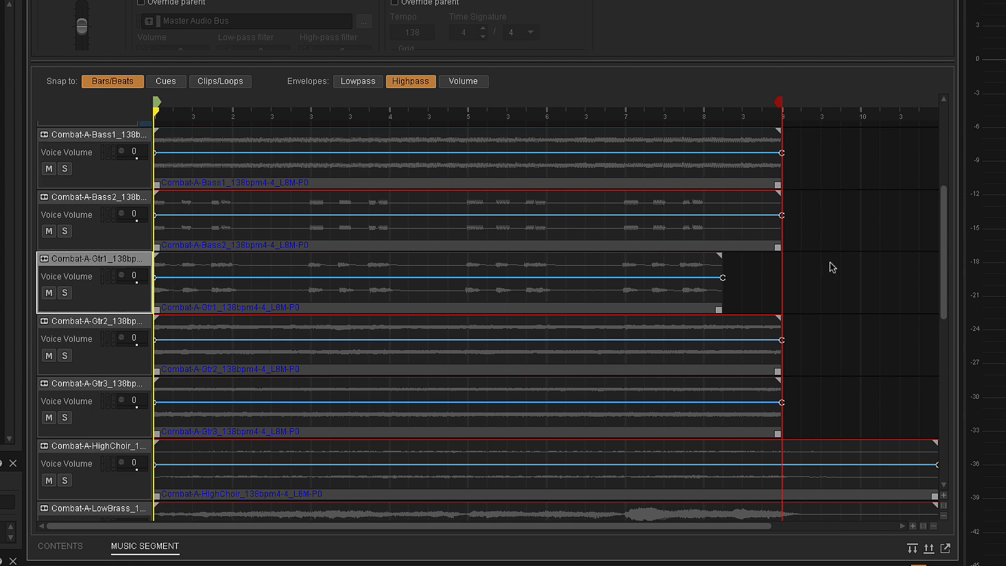
drag(945, 261, 945, 288)
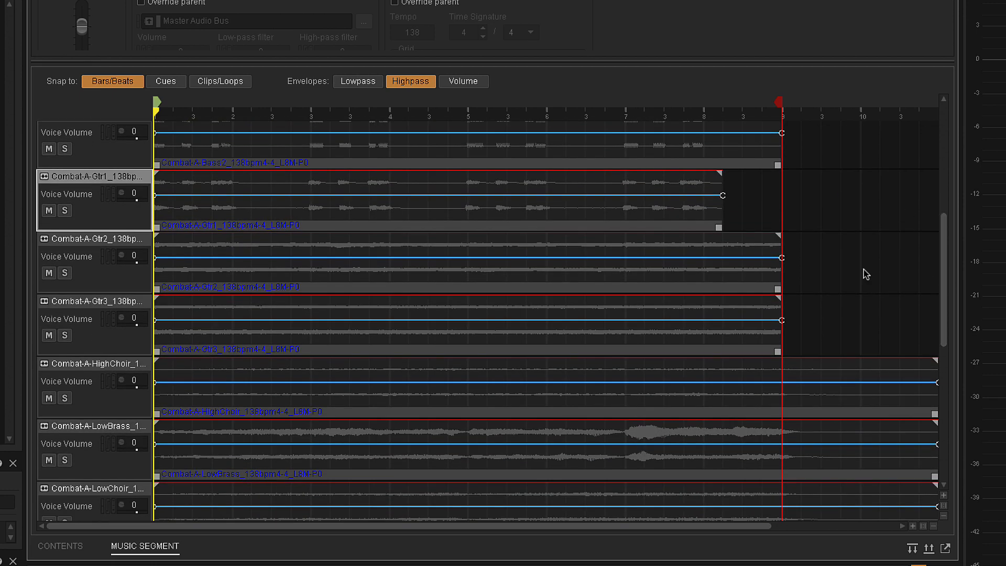
click(105, 369)
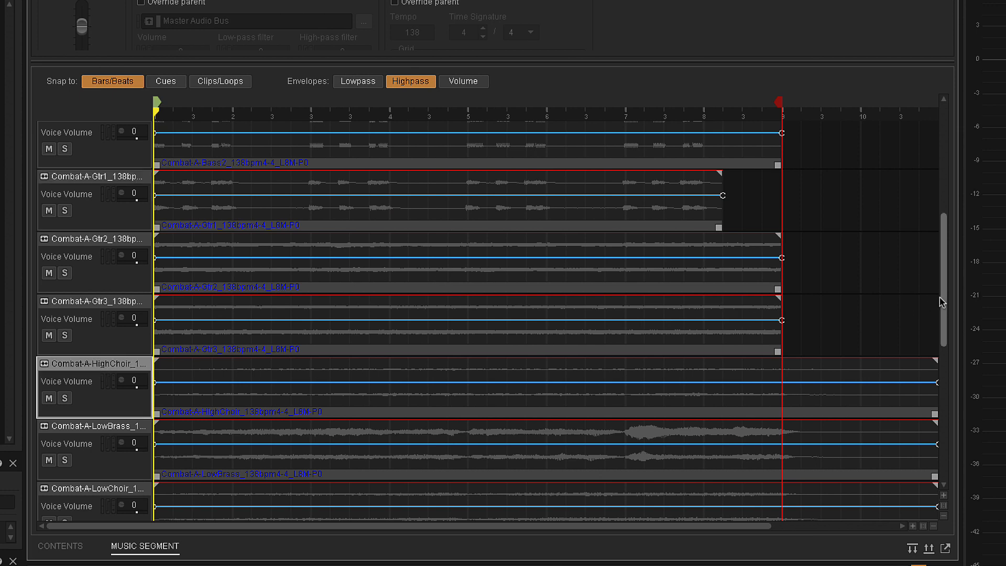
drag(944, 299, 941, 354)
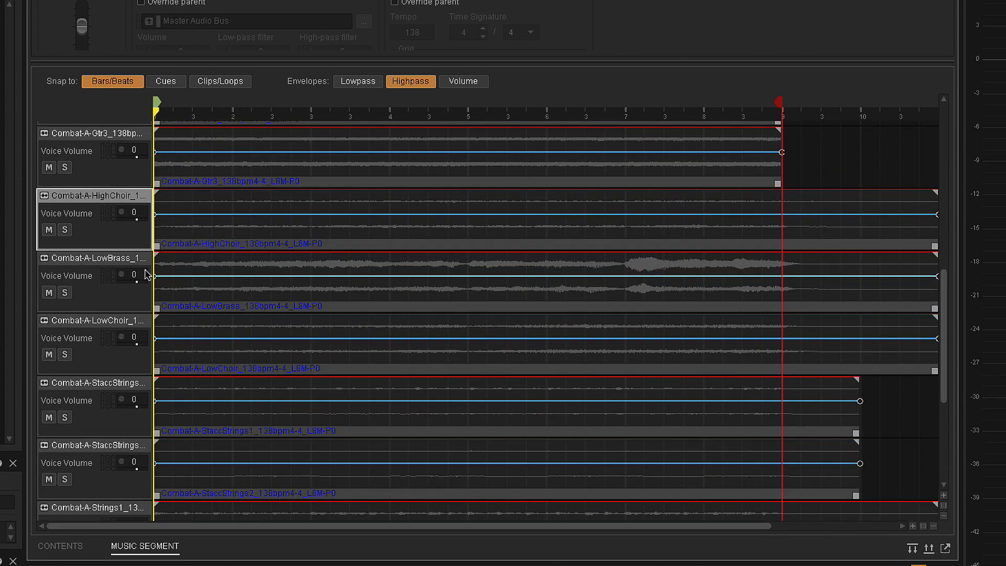
click(87, 261)
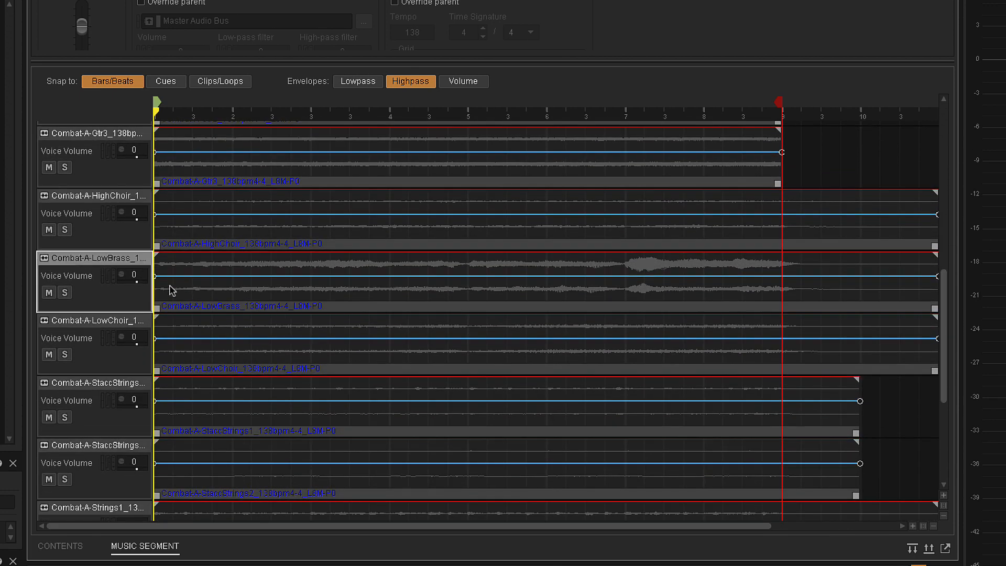
click(77, 327)
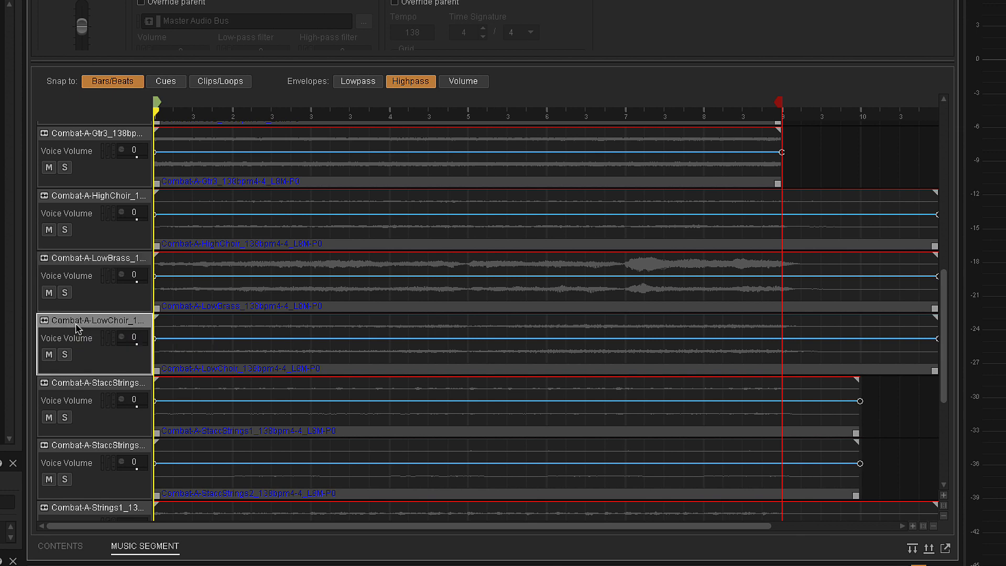
click(101, 390)
click(110, 447)
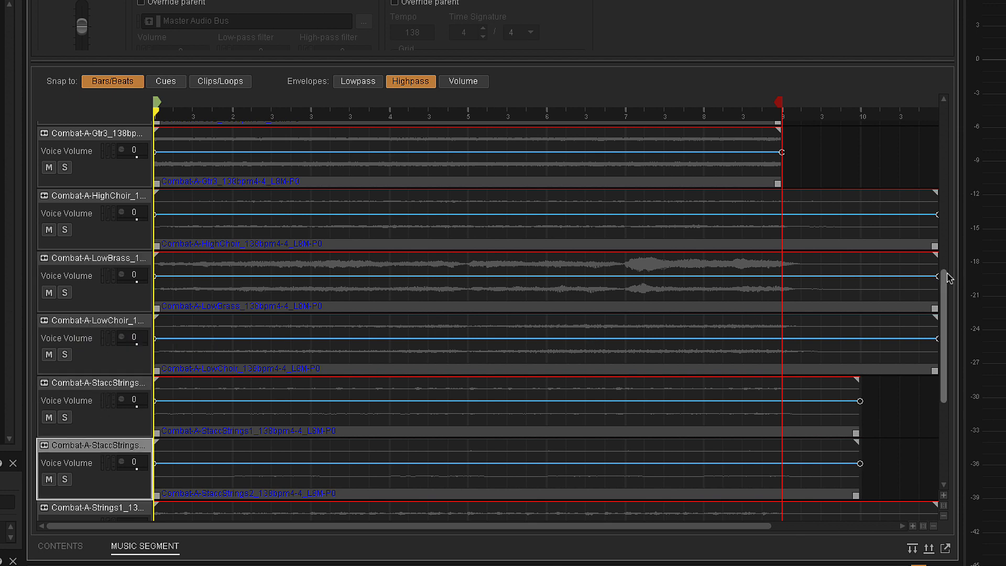
scroll(849, 286, down, 5)
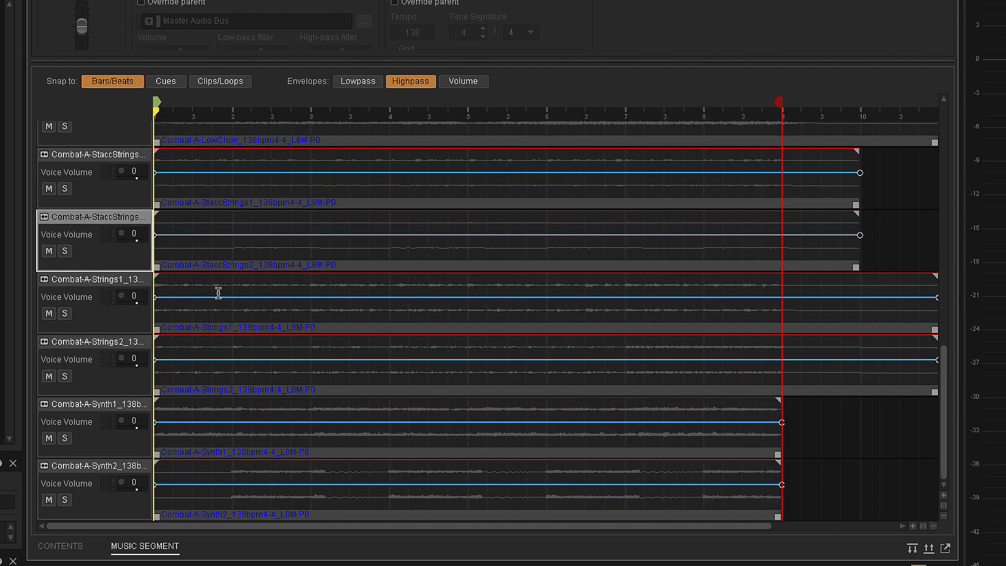
click(85, 293)
click(90, 343)
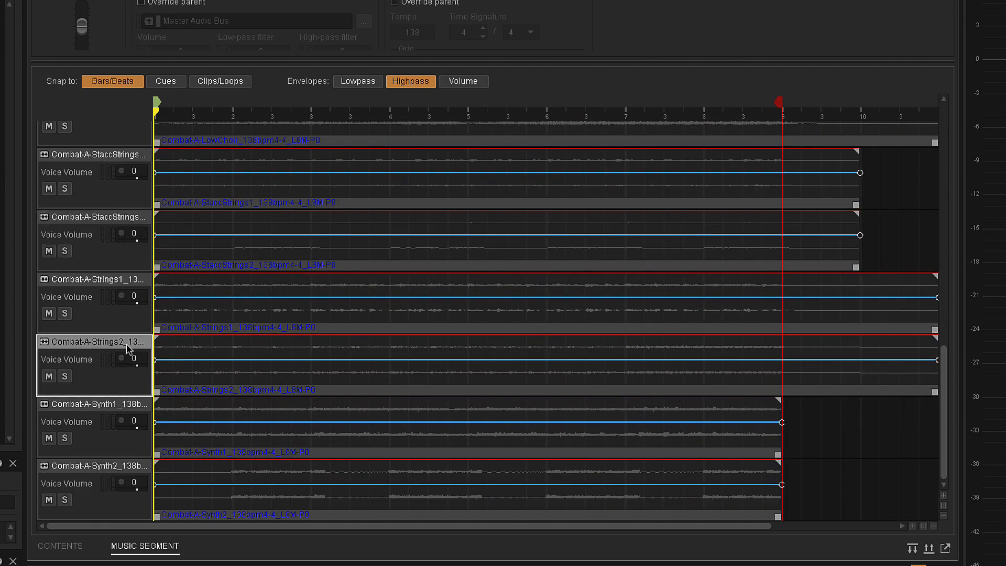
click(109, 404)
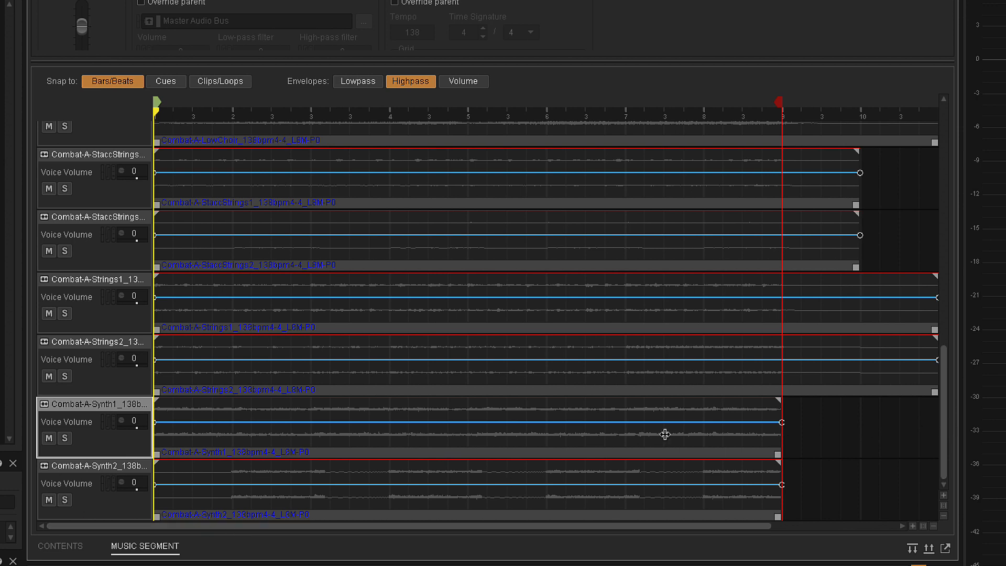
drag(944, 472, 979, 85)
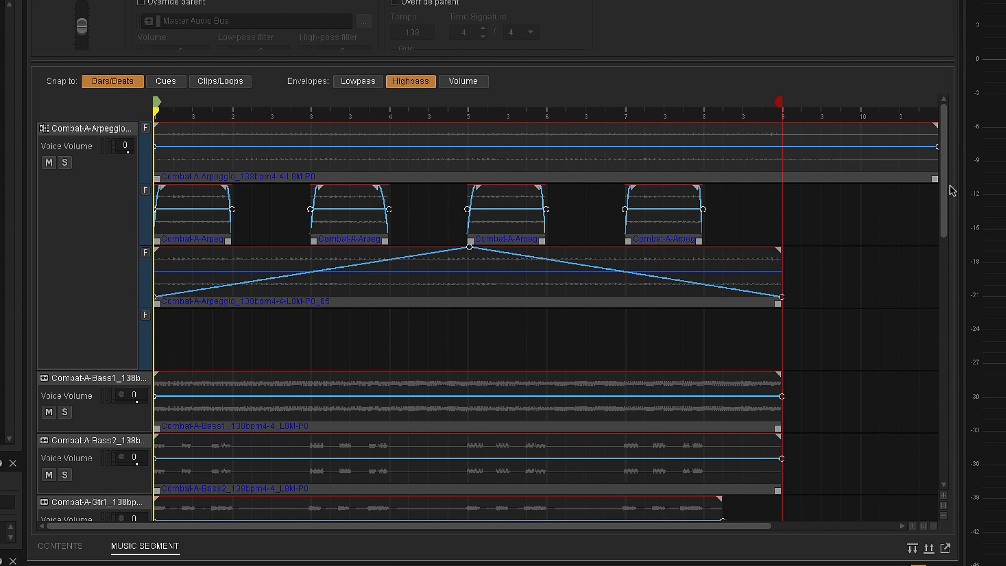
Set Combat-A-Bass1 to Random Step, move the Bass2 clip onto a new sub-track of it, and delete the emptied Bass2 track
scroll(454, 184, down, 3)
right_click(78, 202)
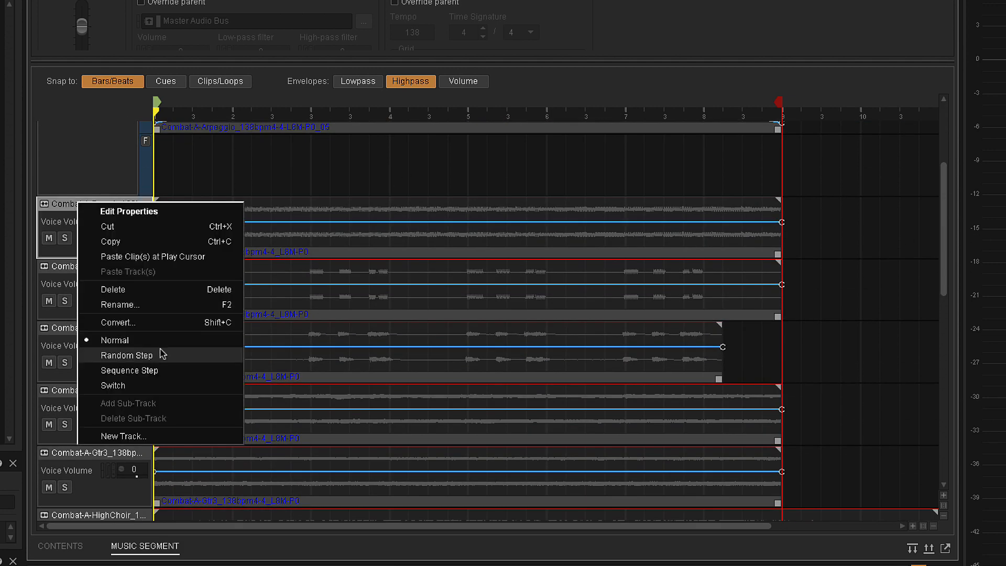
click(160, 356)
right_click(91, 204)
click(128, 405)
drag(178, 342, 171, 292)
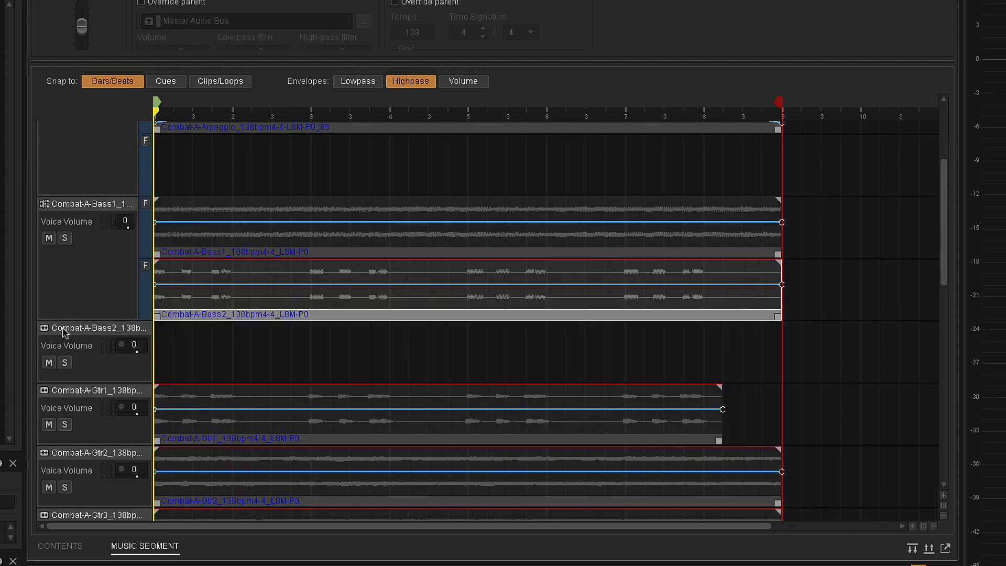
right_click(63, 329)
click(103, 416)
Set Combat-A-Gtr1 to Random Step with three extra sub-tracks, and move the Gtr2 and Gtr3 clips onto its second and third sub-tracks
right_click(83, 329)
click(126, 483)
right_click(97, 328)
click(137, 530)
right_click(89, 327)
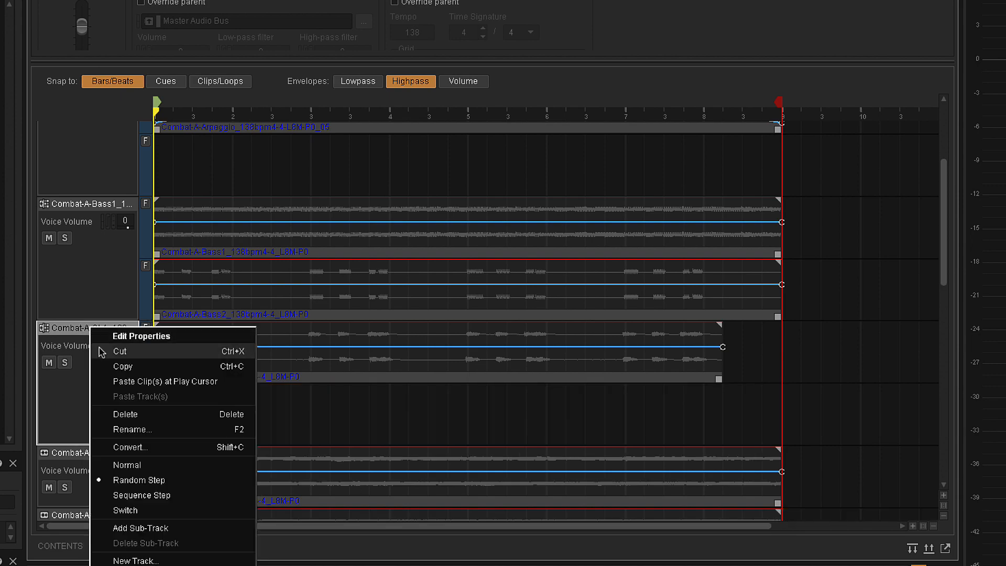
click(125, 414)
scroll(229, 275, down, 3)
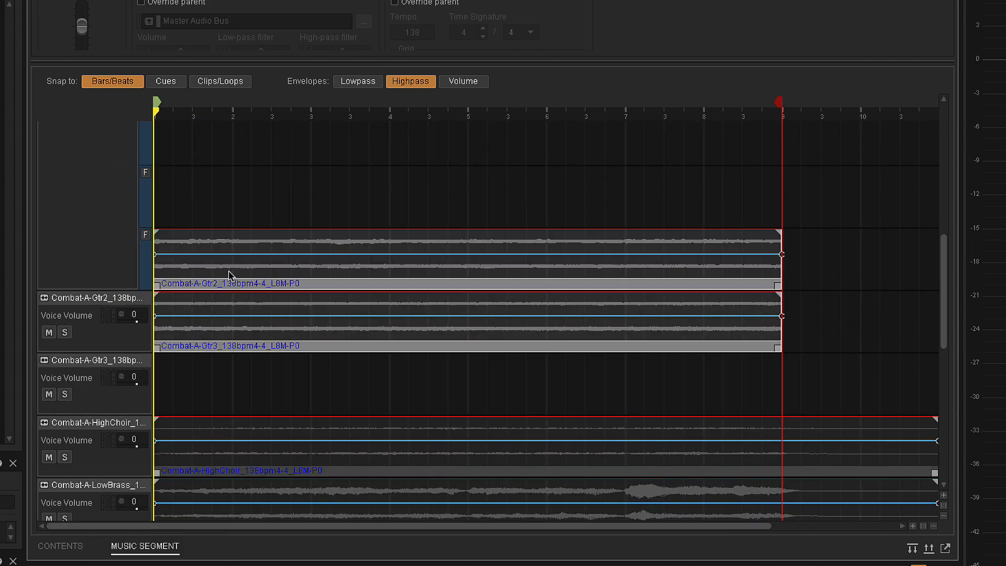
drag(229, 274, 193, 176)
Delete the emptied Combat-A-Gtr2 and Combat-A-Gtr3 tracks
click(73, 257)
mouse_move(945, 320)
mouse_down()
mouse_move(945, 261)
mouse_move(943, 336)
mouse_up()
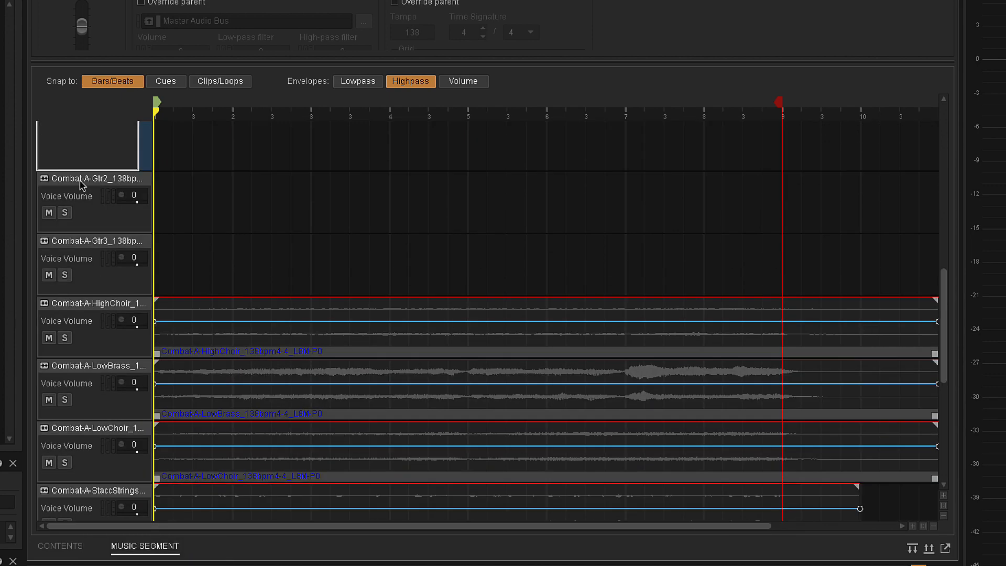
right_click(82, 182)
click(117, 270)
right_click(78, 182)
click(115, 269)
Set the HighChoir, LowBrass and LowChoir tracks to Random Step and add one empty sub-track to each
right_click(102, 178)
click(164, 332)
right_click(90, 181)
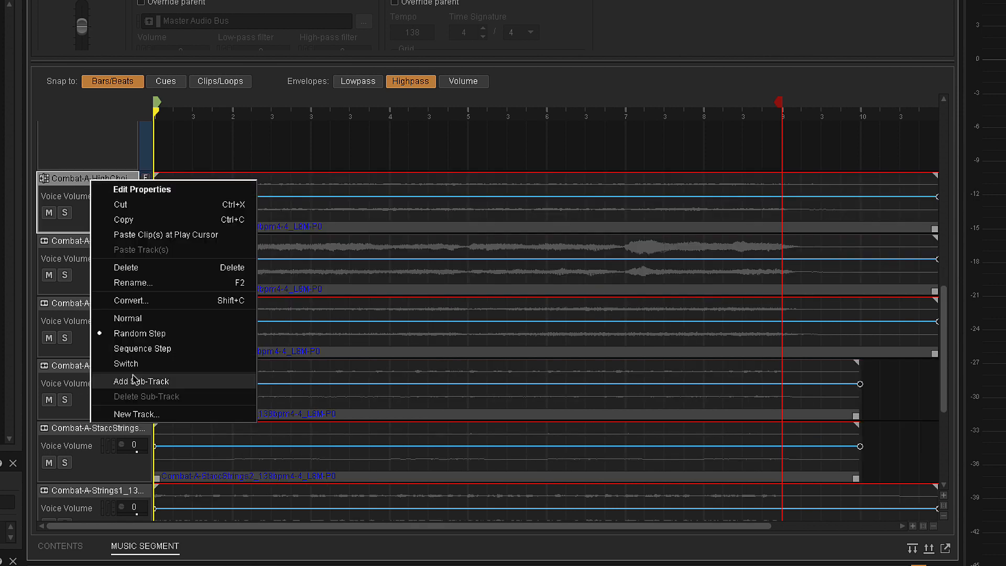
click(133, 381)
click(102, 315)
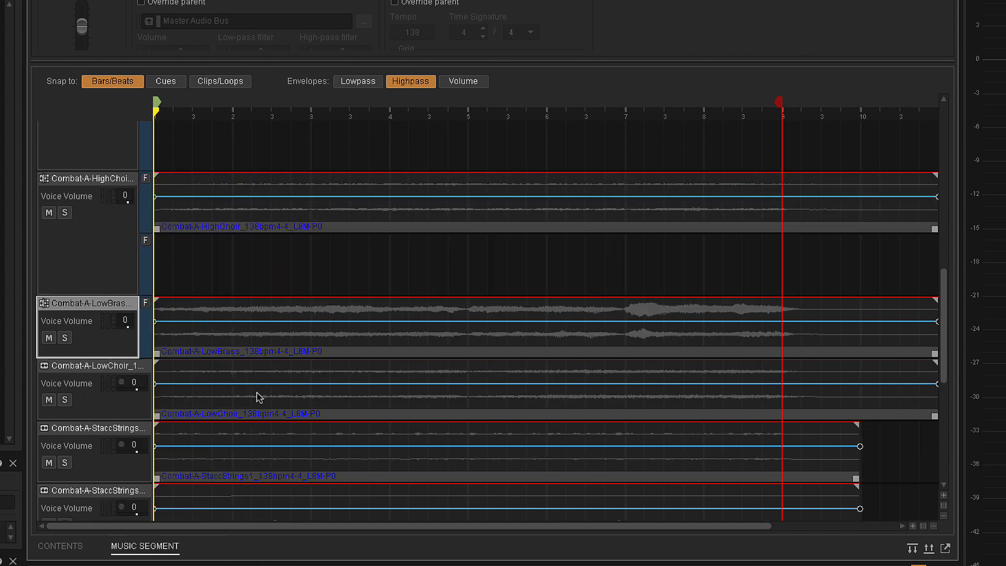
drag(944, 294, 945, 374)
right_click(96, 222)
click(158, 375)
right_click(91, 221)
click(132, 421)
Set StaccStrings1 to Random Step with two extra sub-tracks, moving the StaccStrings2 clip onto the second one and deleting its emptied track
click(109, 385)
right_click(94, 233)
click(154, 383)
right_click(91, 230)
click(152, 429)
click(194, 389)
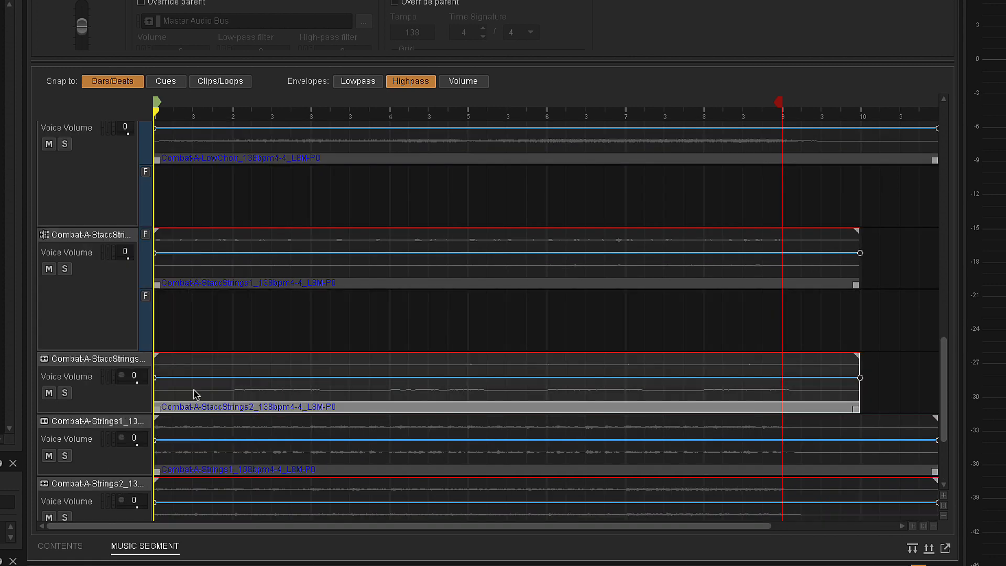
drag(194, 395, 194, 333)
right_click(73, 237)
click(138, 435)
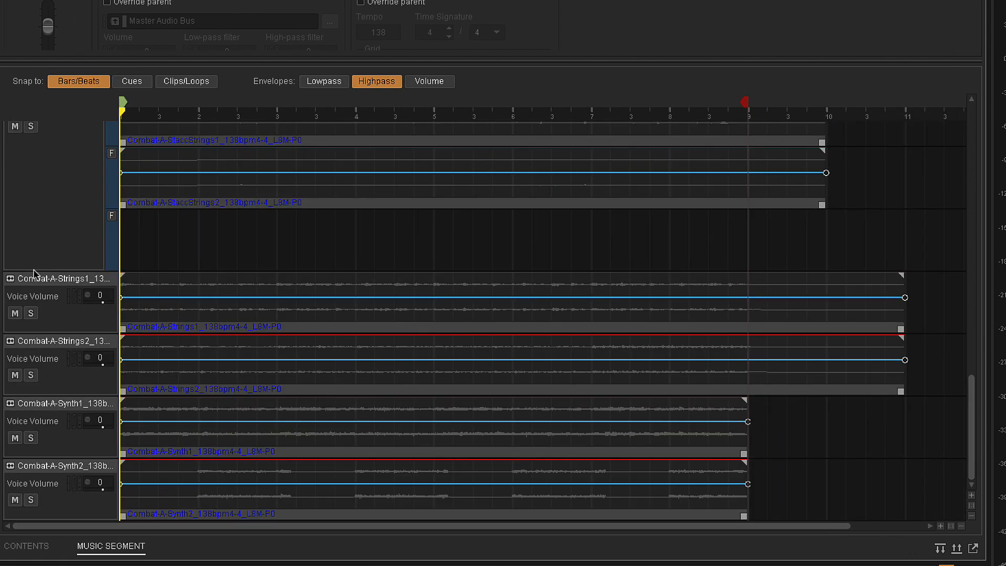
Set Combat-A-Strings1 to Random Step, add two sub-tracks, and move the Strings2 clip onto the second sub-track
right_click(40, 277)
click(99, 428)
right_click(45, 277)
click(99, 478)
right_click(53, 282)
click(107, 483)
drag(140, 515, 150, 387)
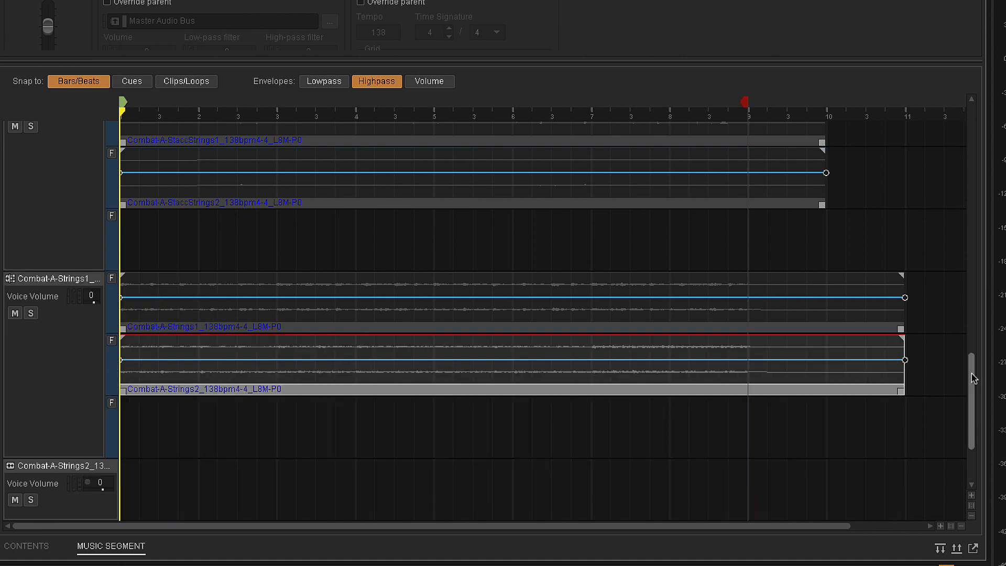
Delete the emptied Combat-A-Strings2 track
drag(971, 374, 972, 407)
click(46, 402)
right_click(45, 343)
click(120, 369)
Set Combat-A-Synth1 to Random Step, add a sub-track, and move the Synth2 clip onto it
right_click(47, 404)
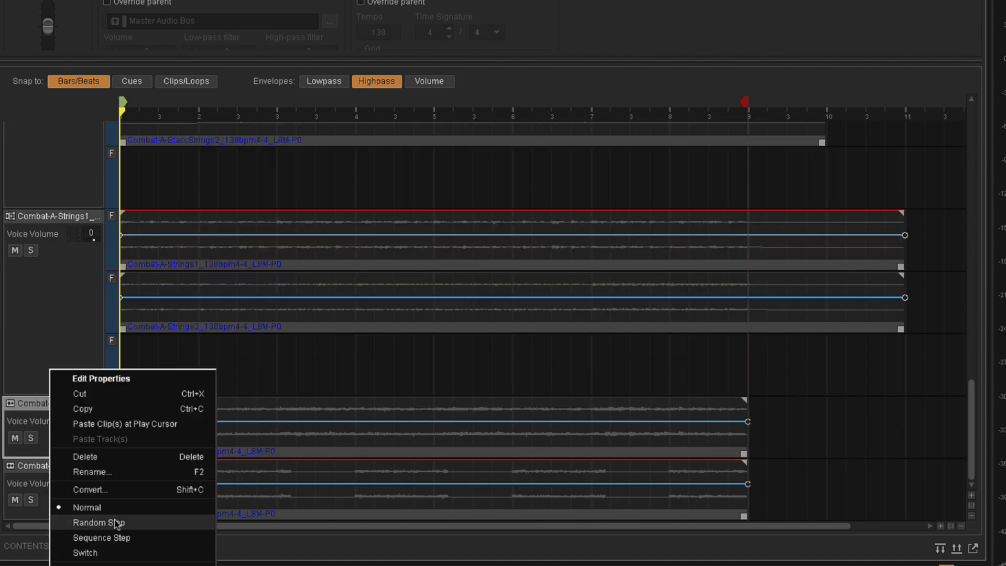
click(96, 522)
right_click(46, 403)
click(116, 565)
scroll(439, 461, down, 3)
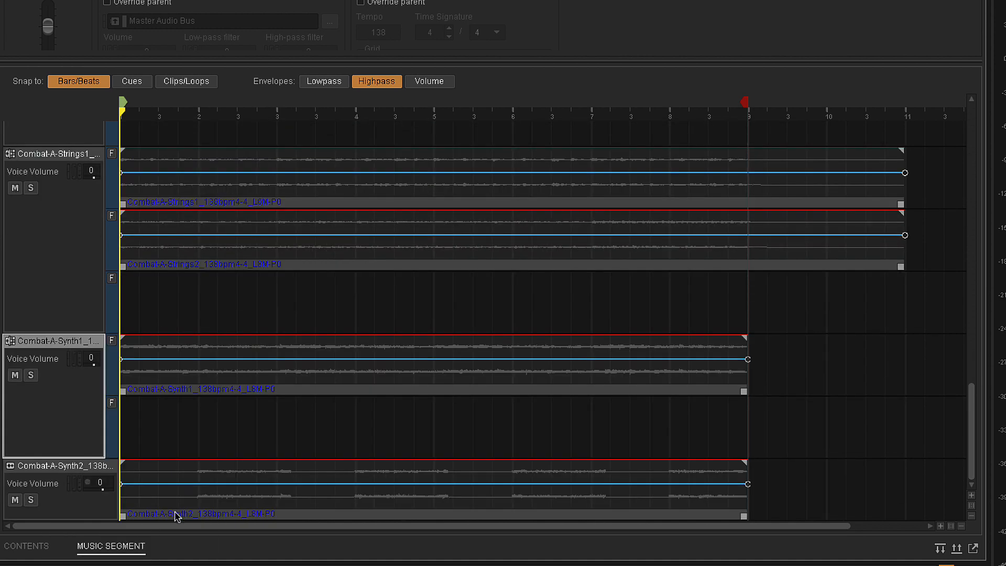
drag(176, 514, 173, 440)
Delete the emptied Combat-A-Synth2 track and add a third, empty sub-track to Combat-A-Synth1
right_click(53, 468)
click(88, 457)
right_click(54, 400)
click(129, 565)
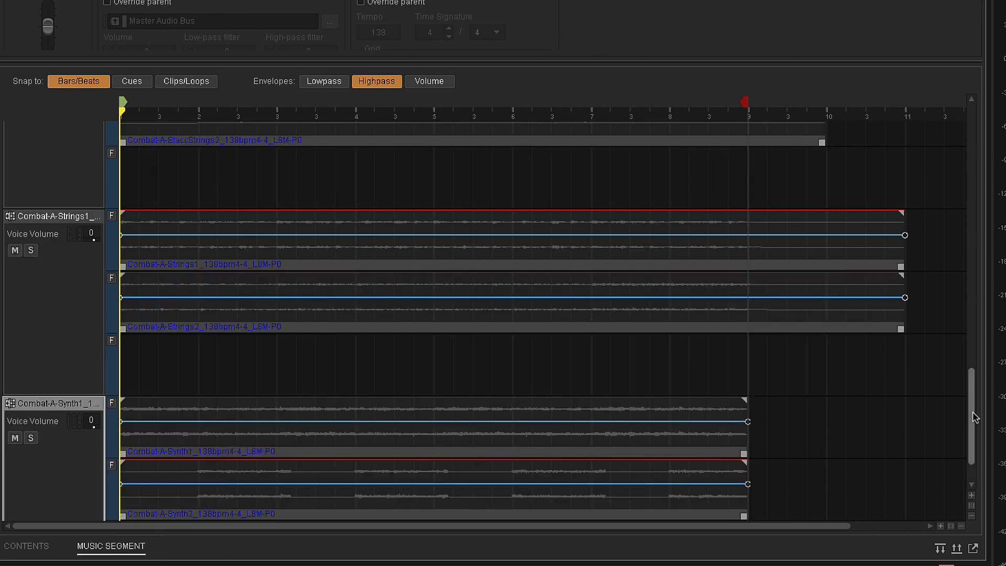
drag(974, 412, 972, 423)
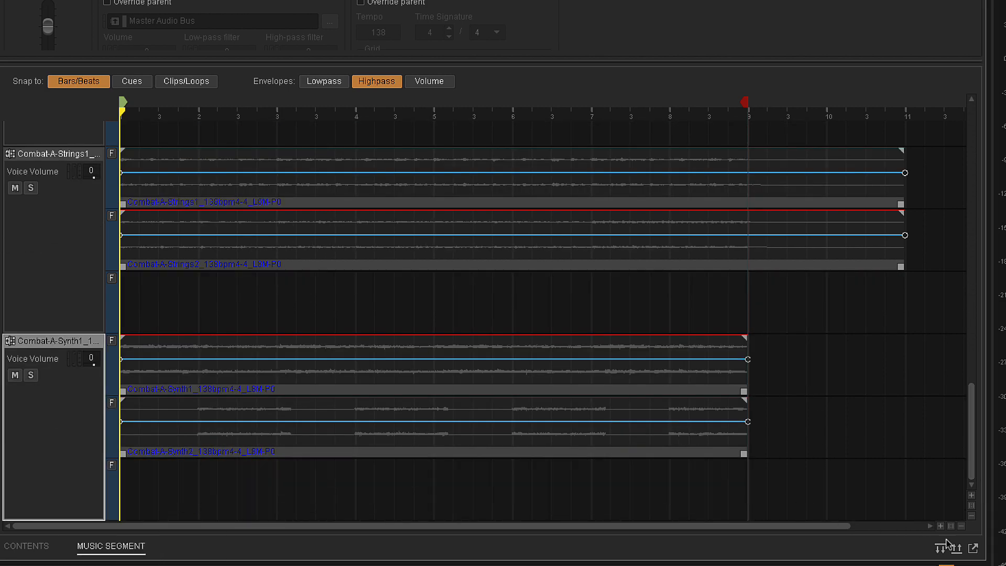
Reduce the track heights and review the sub-track layout of the whole music segment from Arpeggio to Synth1
click(972, 517)
click(972, 517)
click(972, 518)
click(972, 518)
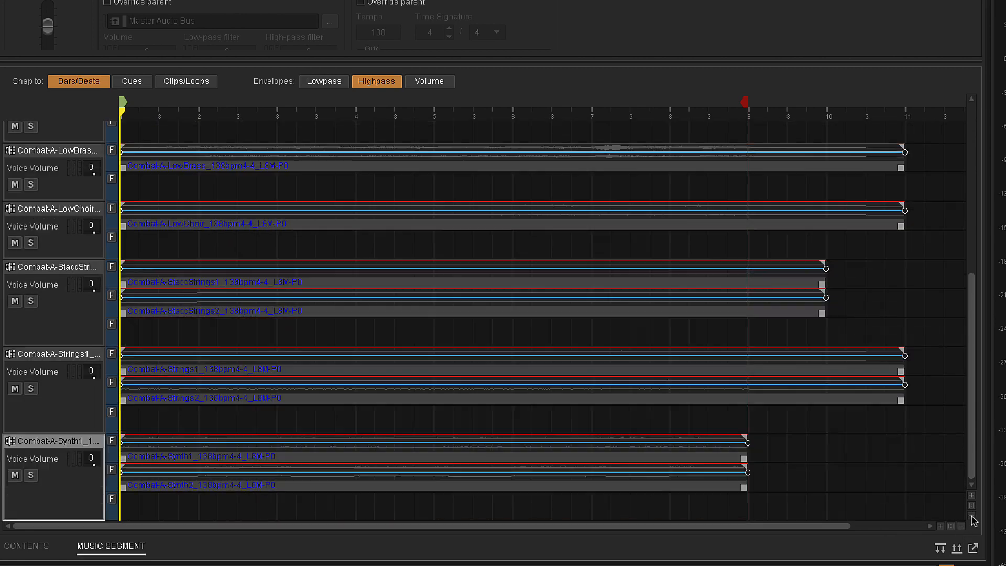
click(972, 517)
click(973, 517)
click(972, 518)
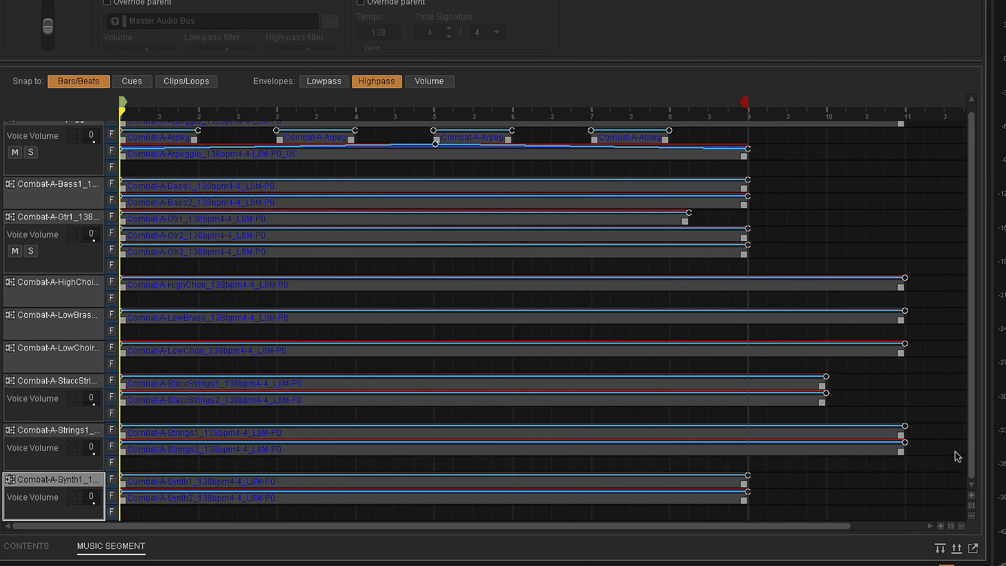
drag(970, 446, 974, 306)
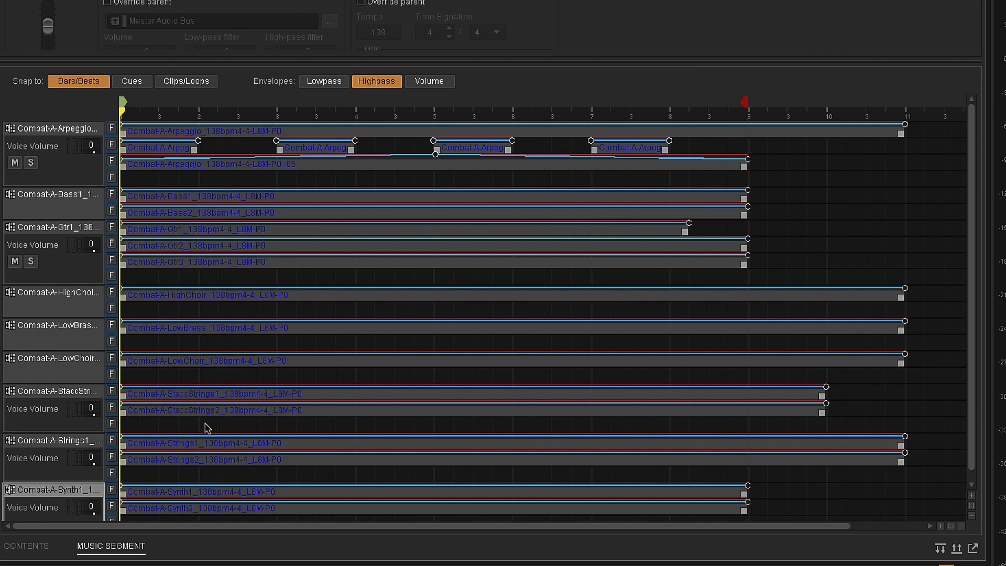
scroll(968, 355, down, 1)
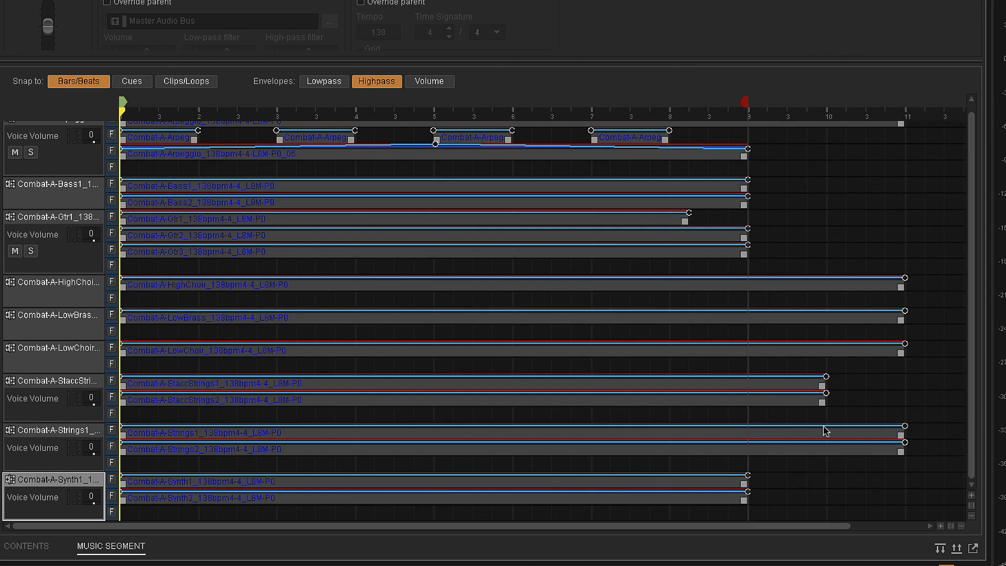
scroll(965, 351, up, 1)
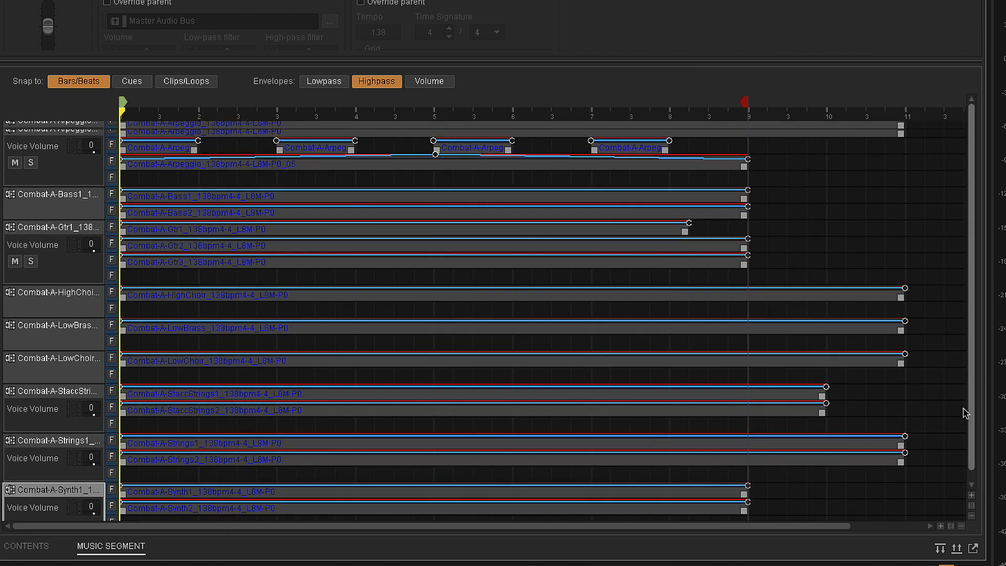
scroll(975, 411, down, 1)
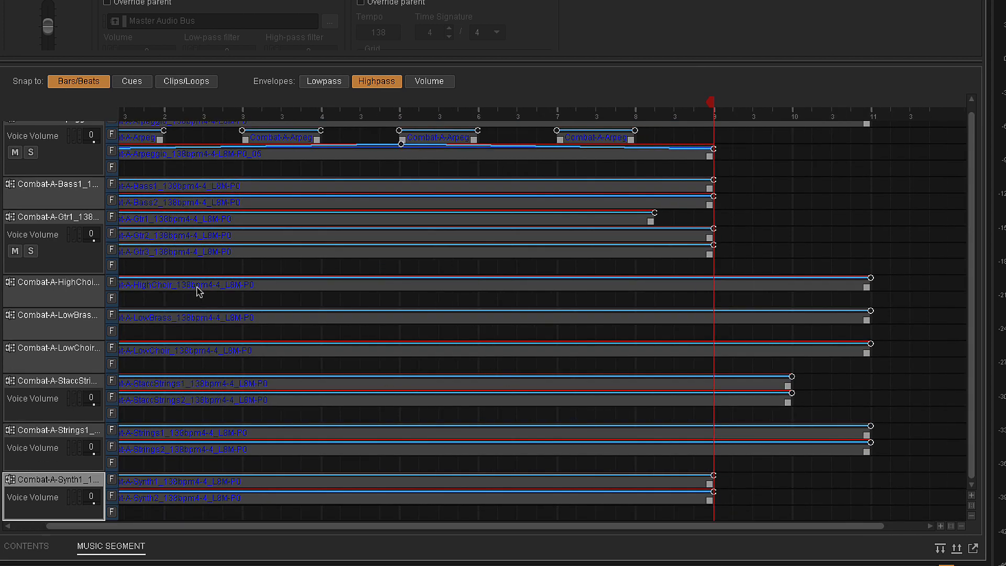
scroll(88, 223, up, 1)
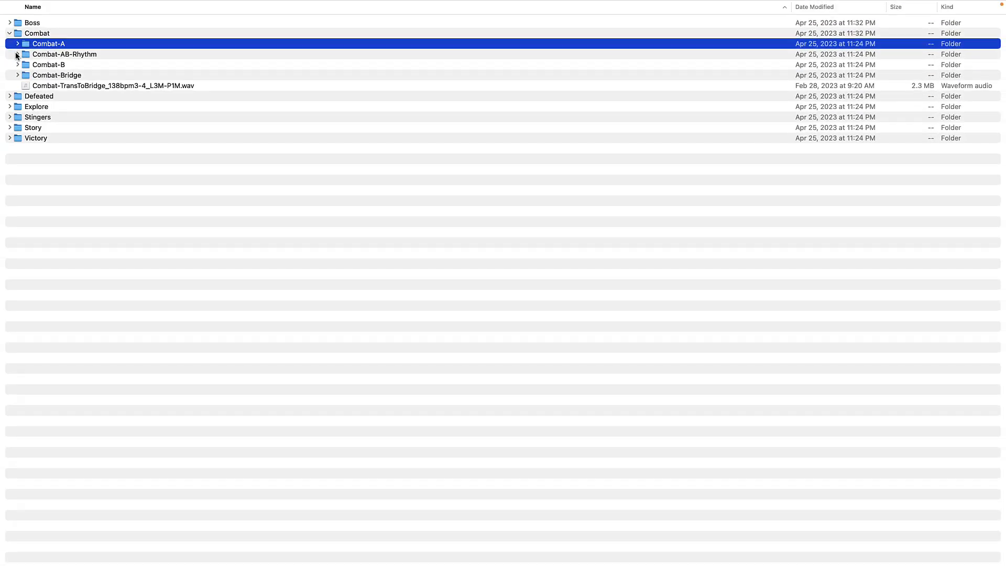
Import the HiHat, Main and PercPulse files from the Combat-AB-Rhythm folder as new music tracks in the Combat-A segment
click(29, 55)
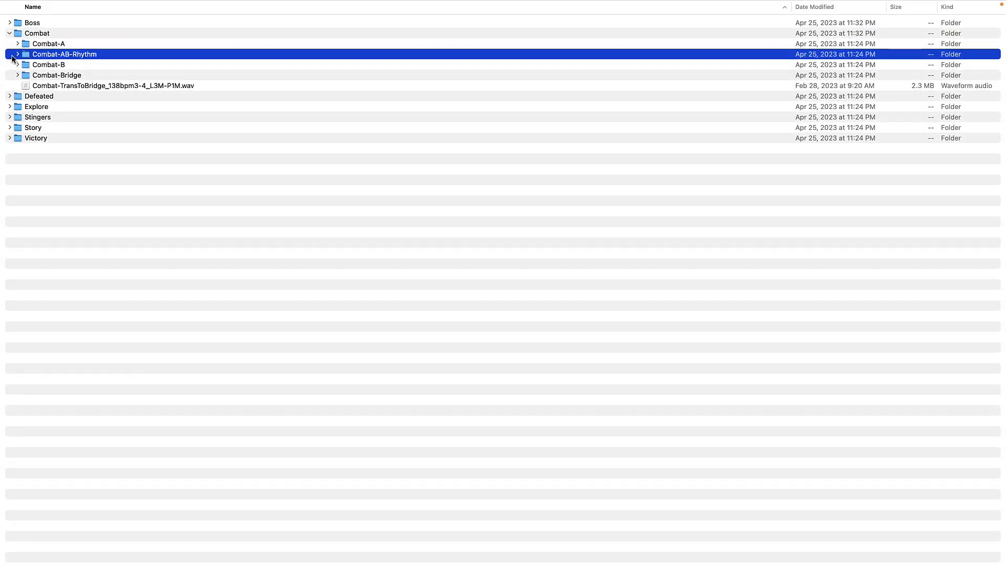
click(17, 55)
click(131, 139)
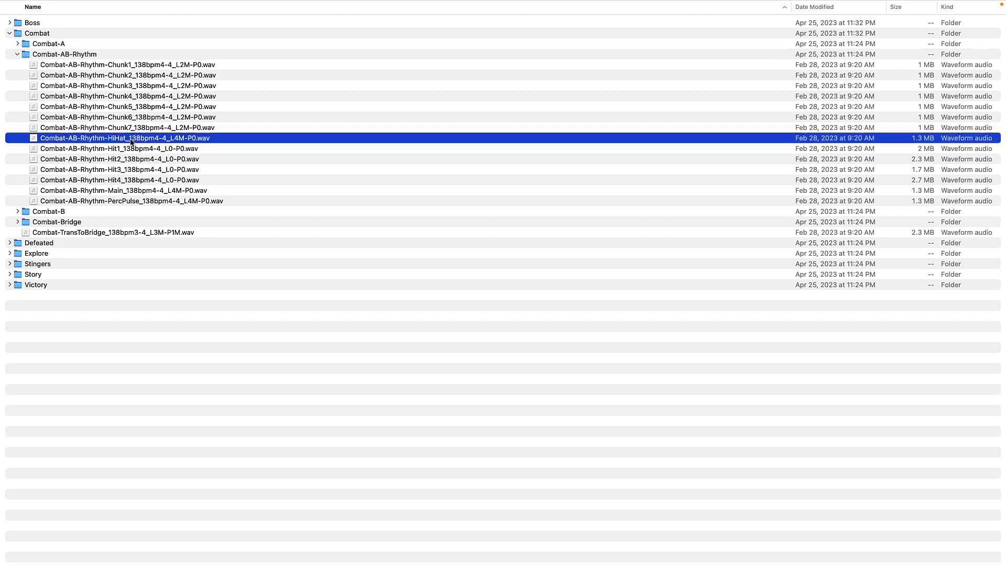
super+click(134, 192)
super+click(132, 202)
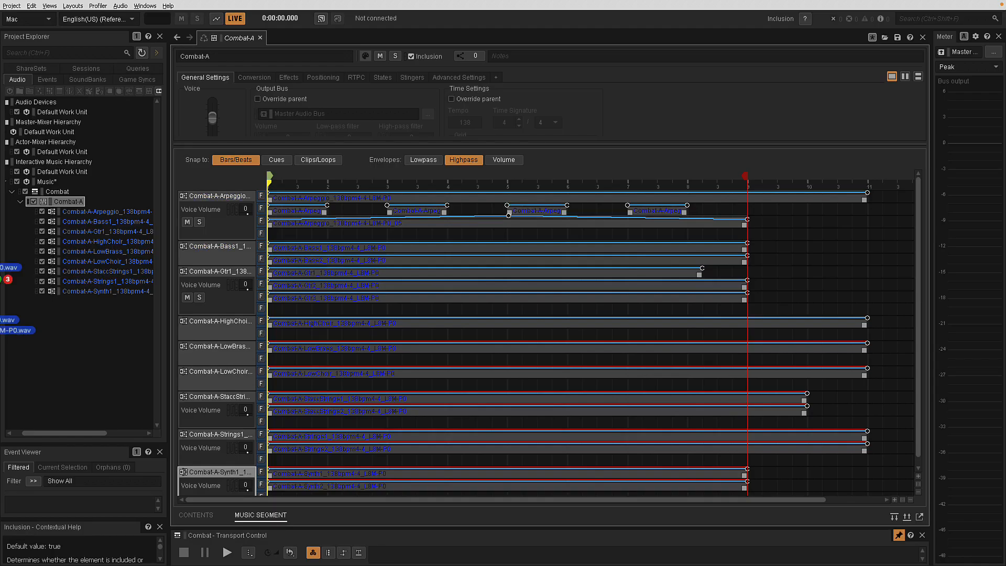
drag(1, 272, 74, 205)
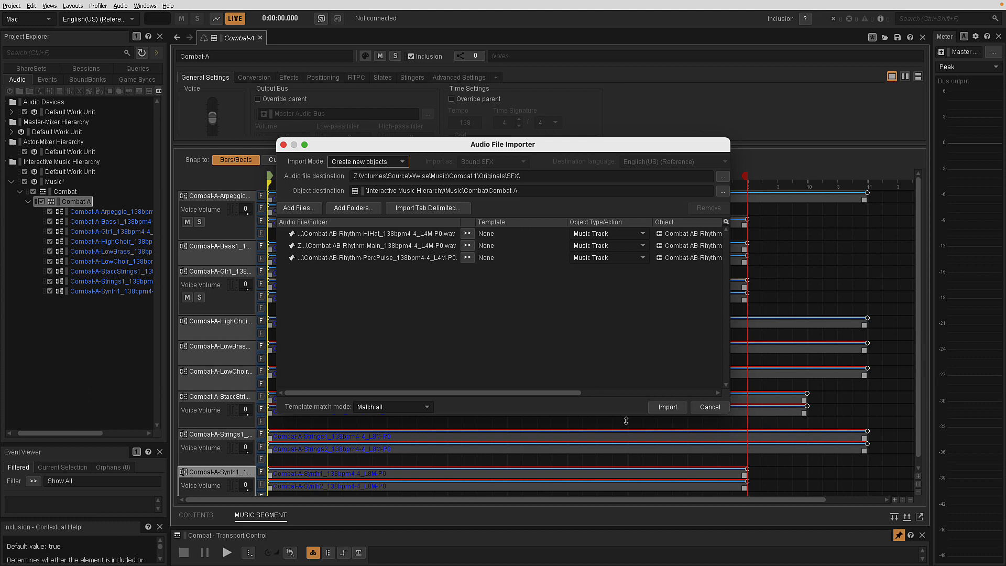
click(667, 408)
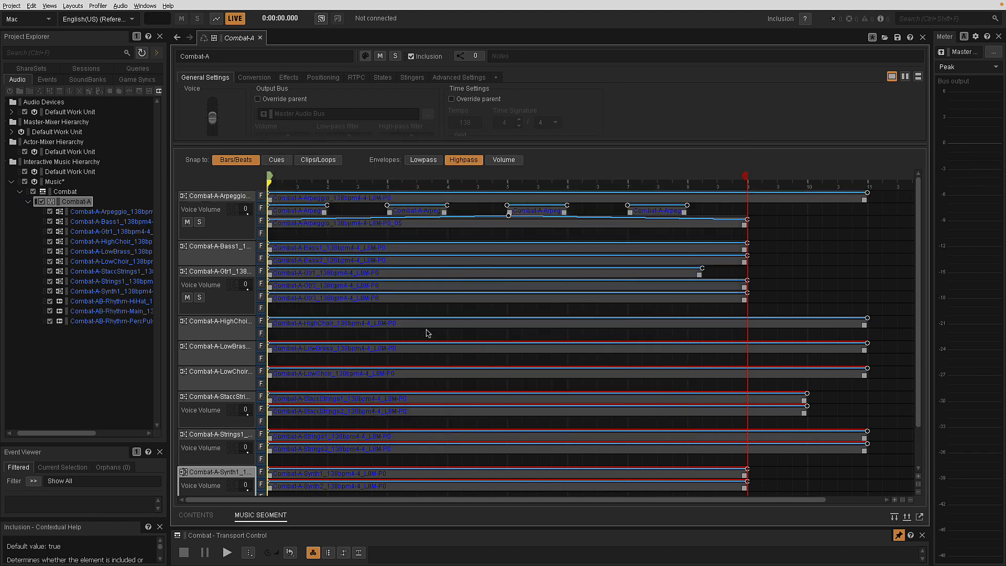
Enlarge the track heights around the Combat-AB-Rhythm tracks and hide the highpass envelopes
scroll(910, 328, down, 3)
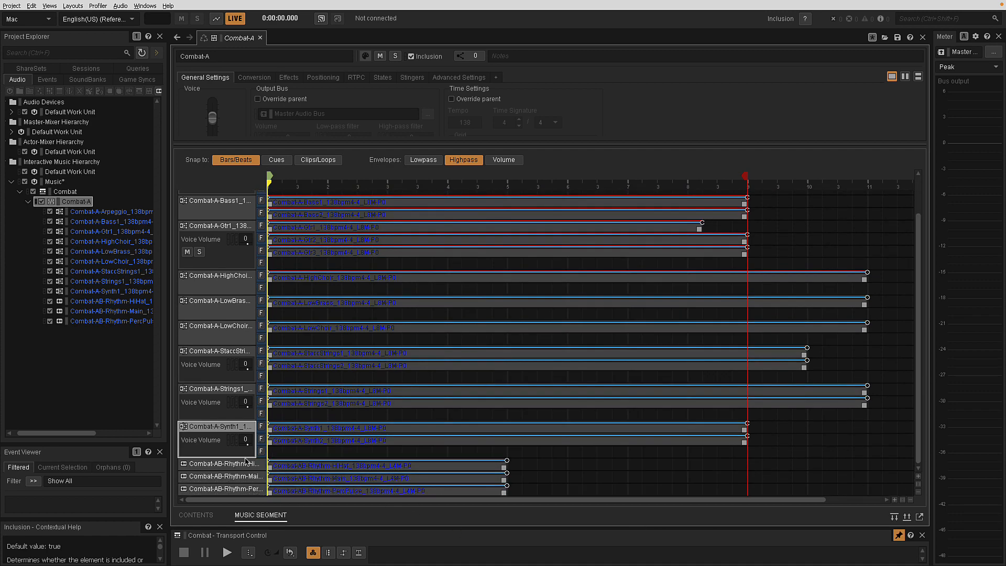
click(919, 493)
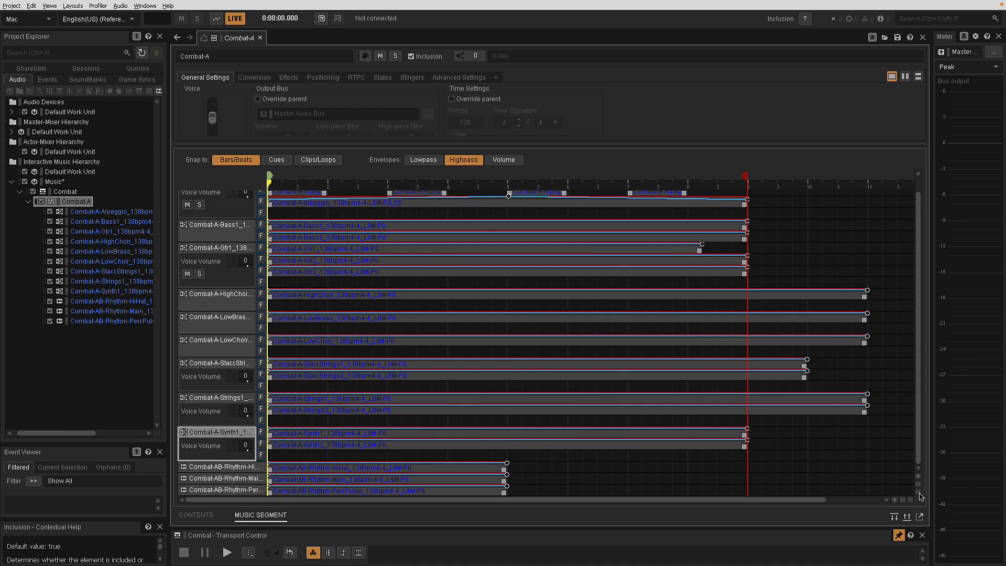
click(920, 479)
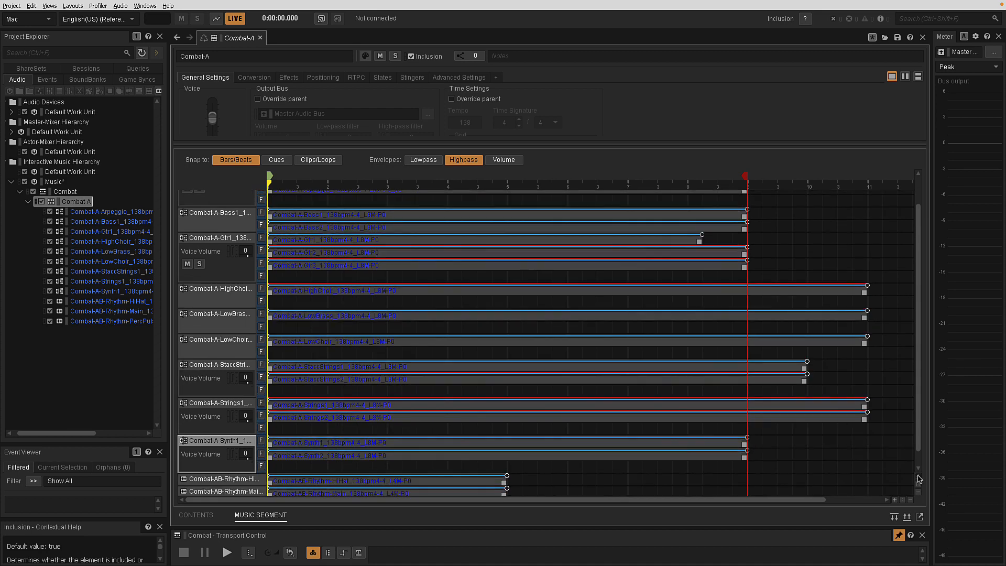
click(919, 479)
scroll(913, 377, down, 3)
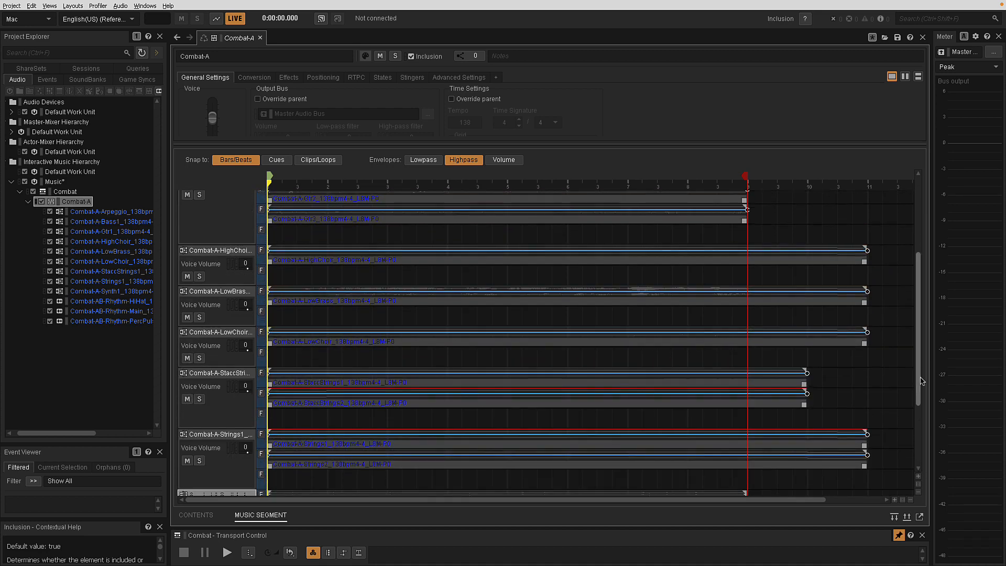
click(919, 478)
click(919, 477)
click(920, 478)
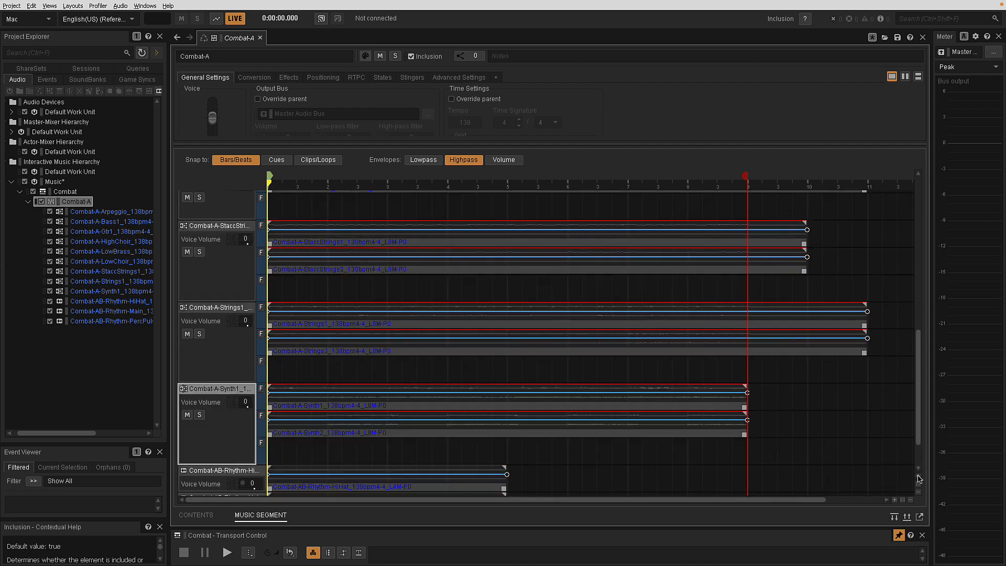
click(919, 477)
drag(920, 424, 921, 457)
scroll(922, 460, down, 2)
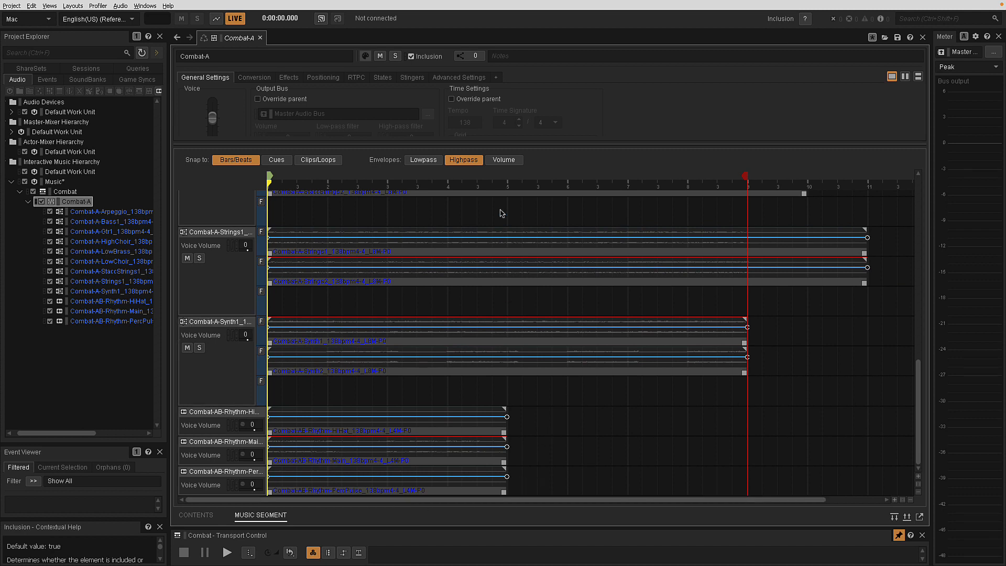
click(467, 163)
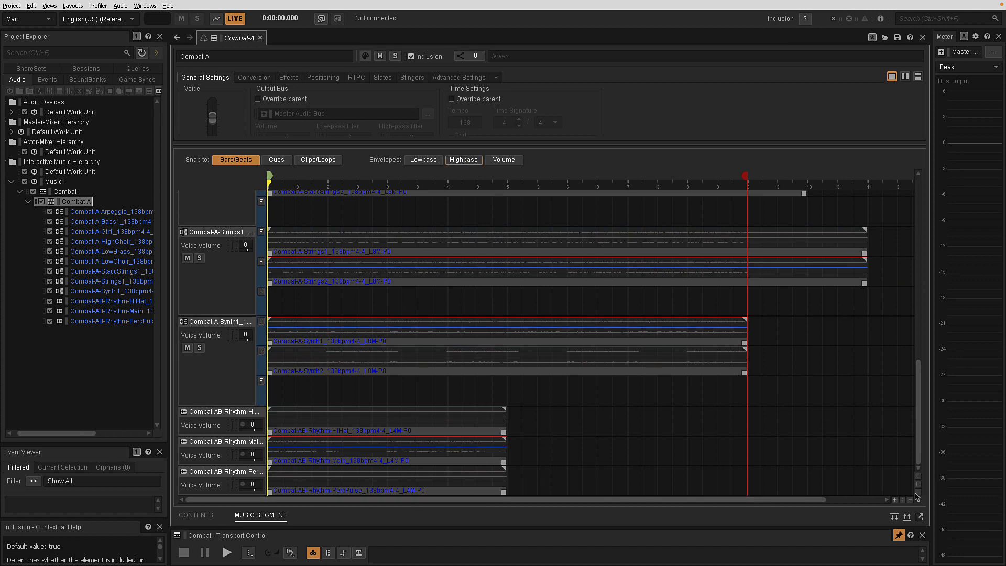
click(918, 477)
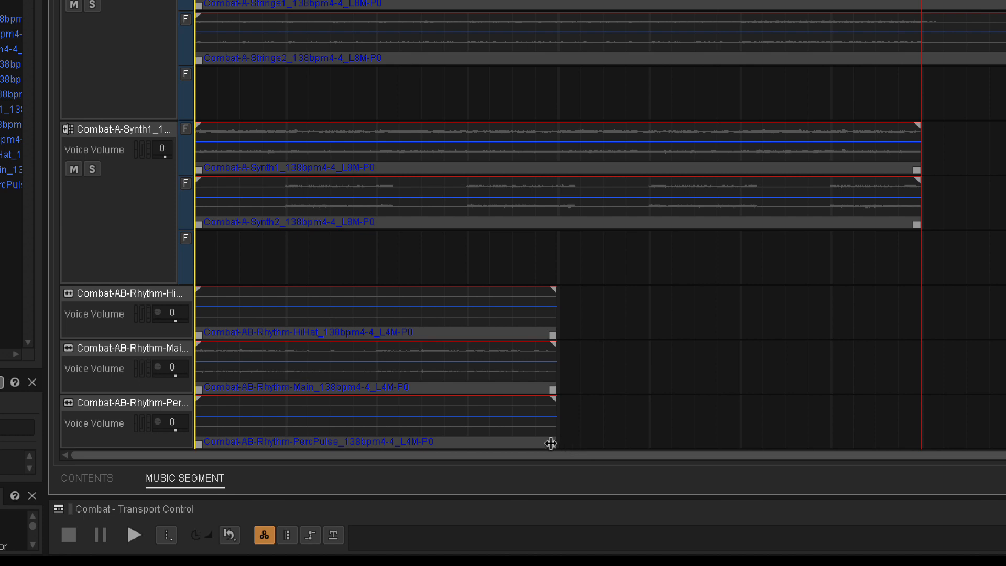
Extend the Combat-AB-Rhythm PercPulse, HiHat and Main clips so they loop up to the segment's exit cue at bar 9
drag(552, 445, 918, 455)
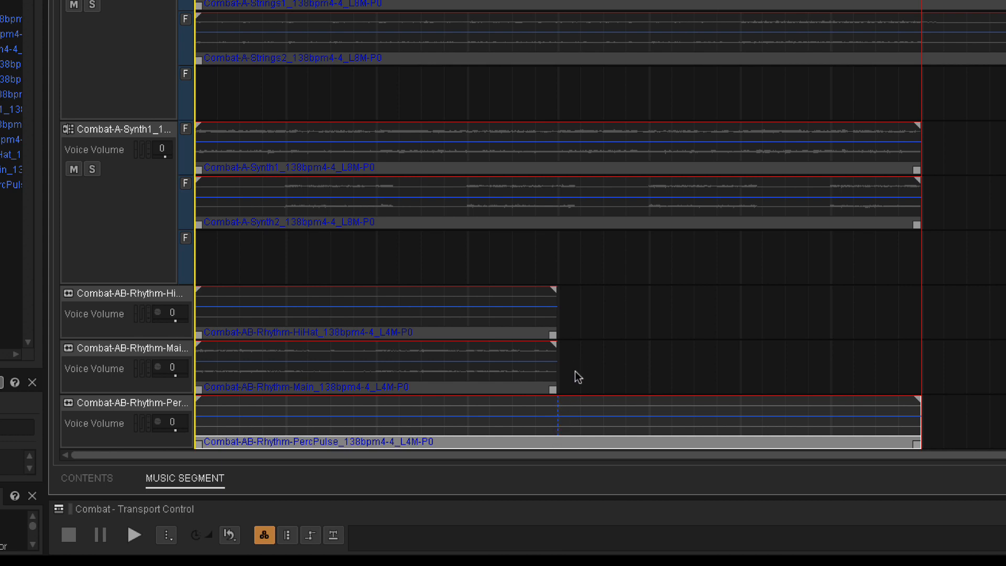
drag(575, 386, 488, 310)
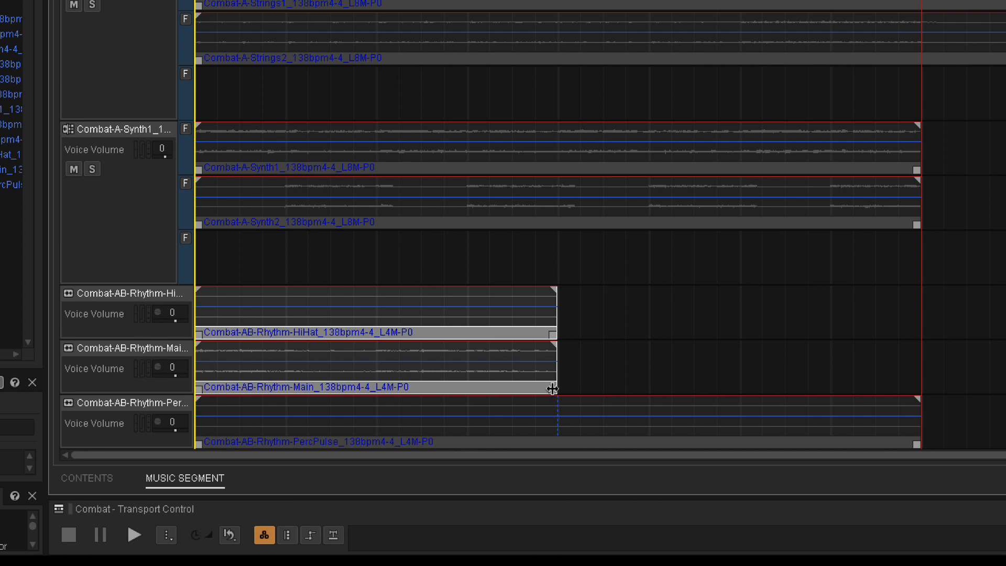
drag(553, 389, 915, 389)
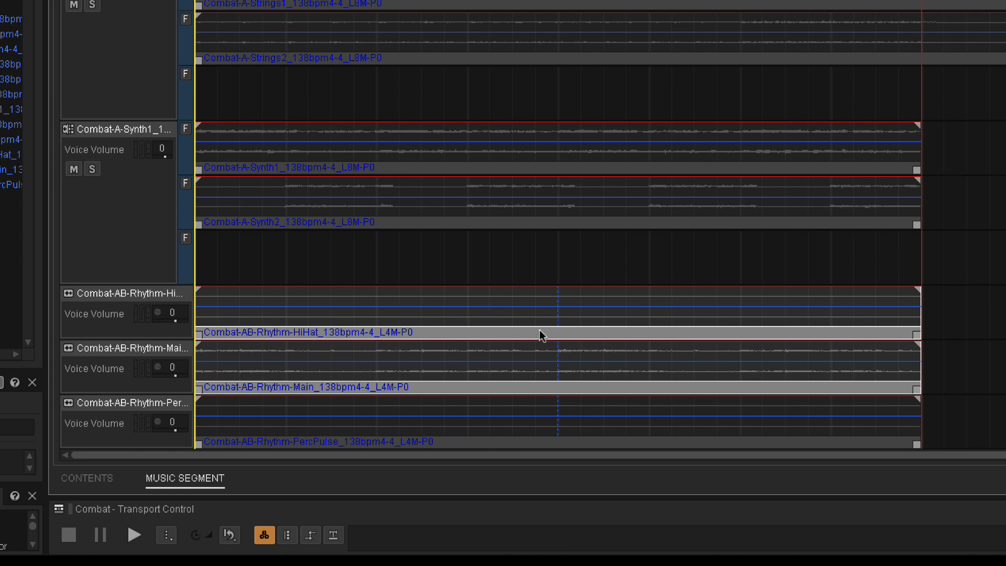
Save the project
scroll(105, 4, up, 10)
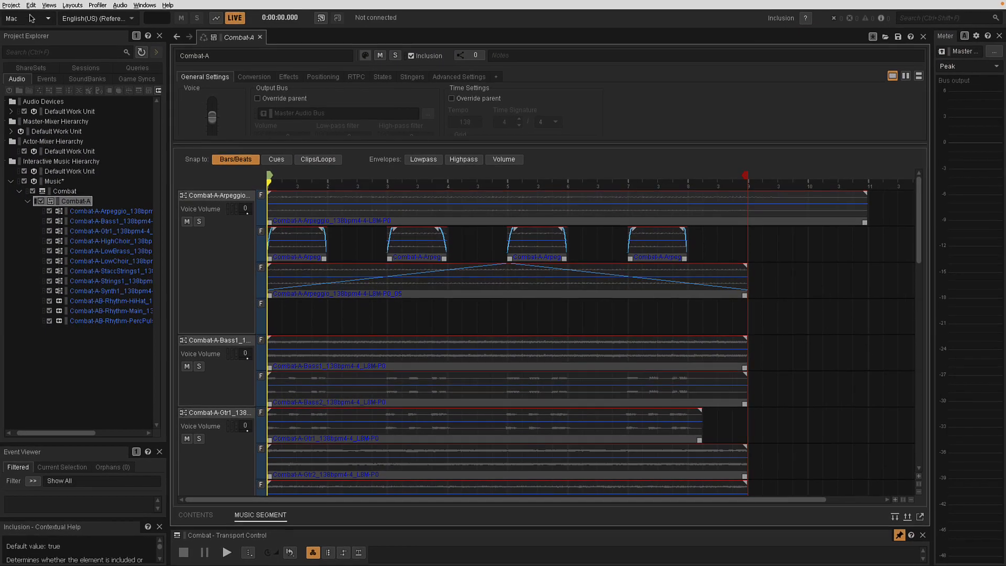
click(11, 5)
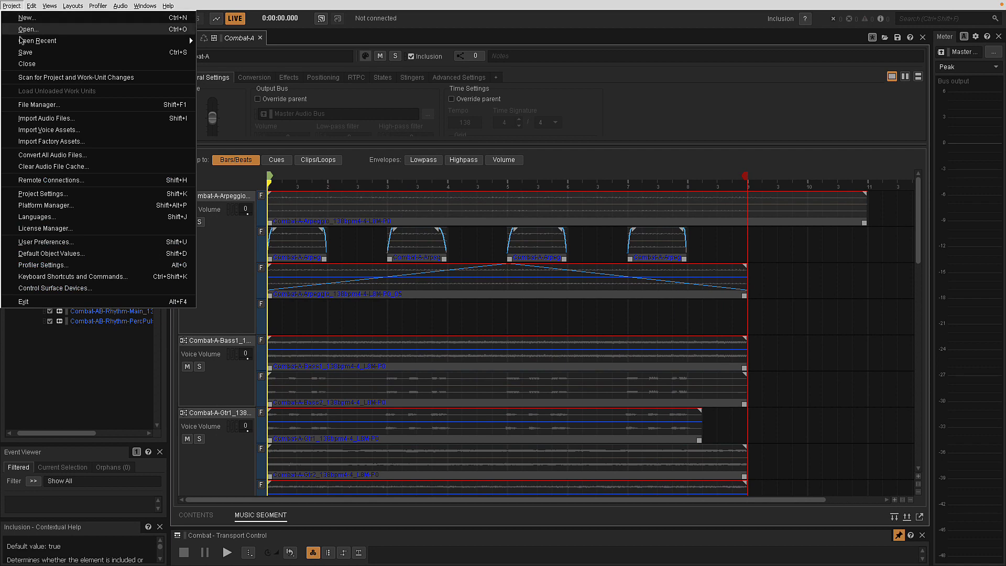
click(23, 53)
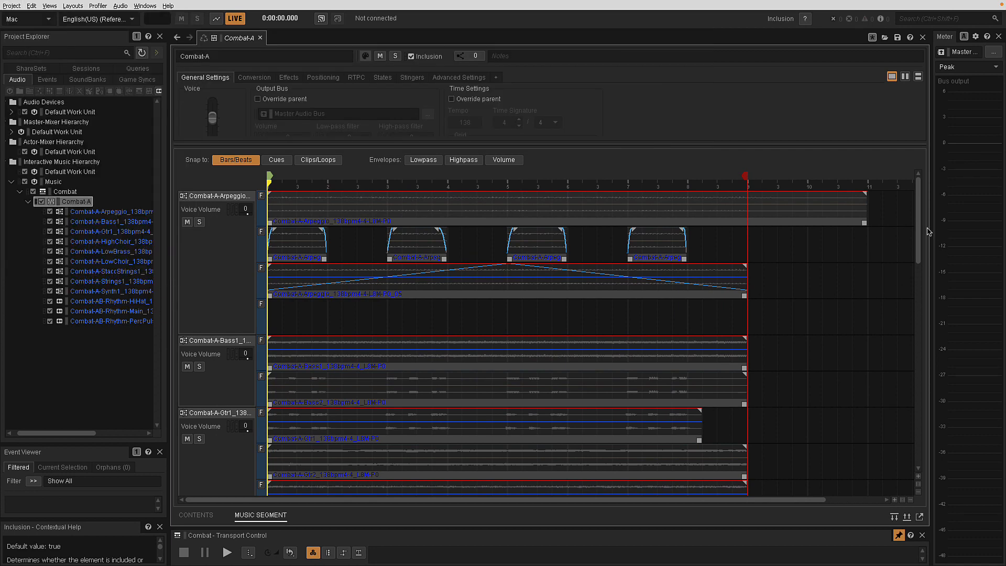
Reduce the track heights and look over the Combat-A segment down to the looped rhythm tracks
drag(927, 231, 912, 541)
click(919, 492)
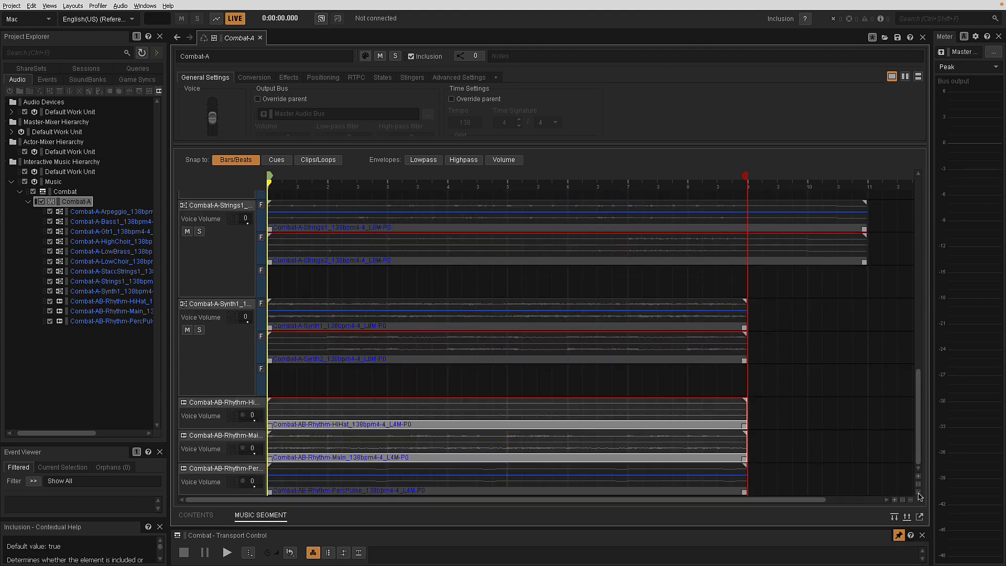
click(918, 492)
click(919, 492)
drag(913, 455, 916, 373)
drag(860, 501, 804, 501)
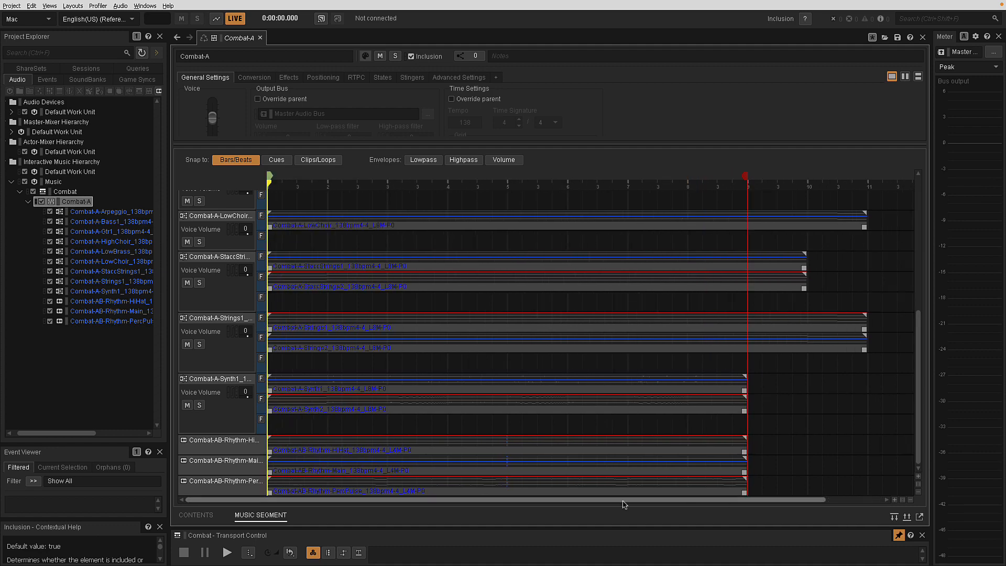
drag(918, 455, 928, 483)
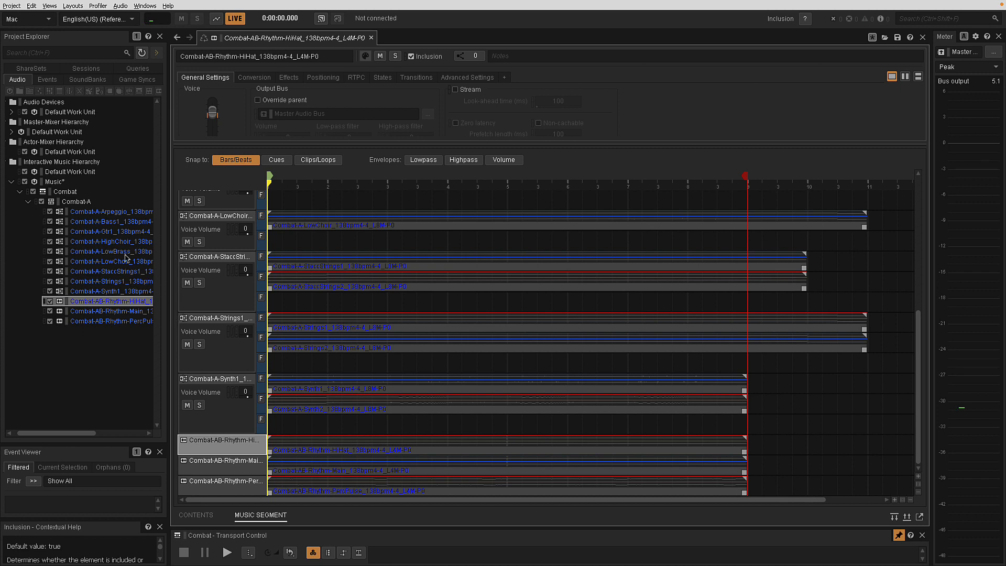
Set the Combat container's voice volume to 0 and audition it while viewing the Combat-A segment, stopping playback at the end
click(65, 191)
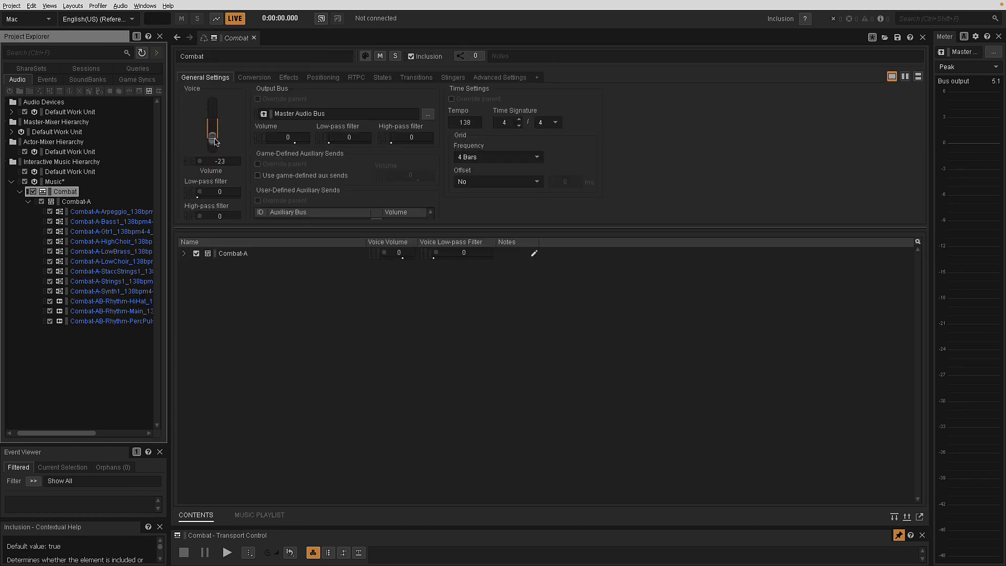
drag(212, 138, 213, 117)
click(227, 553)
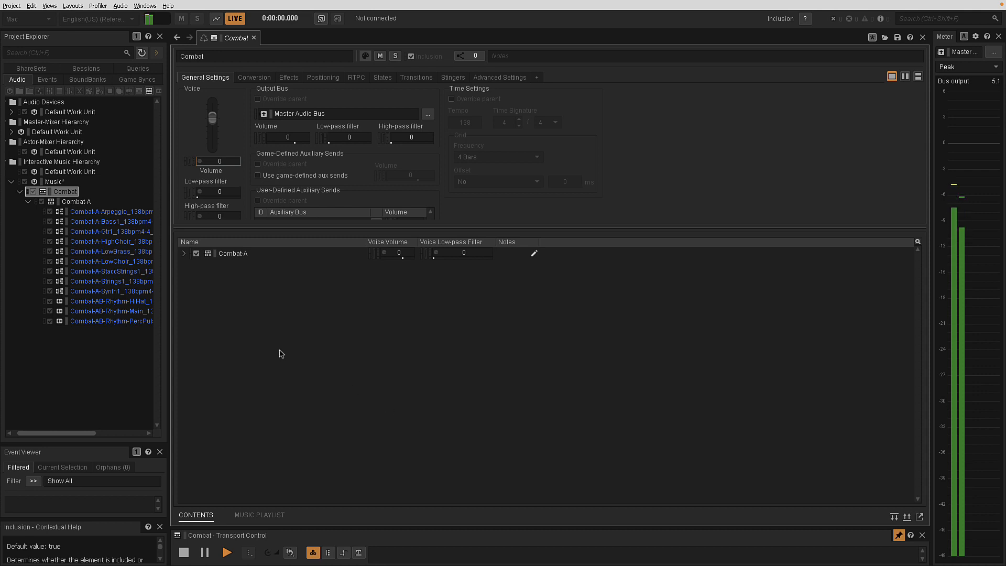
click(77, 203)
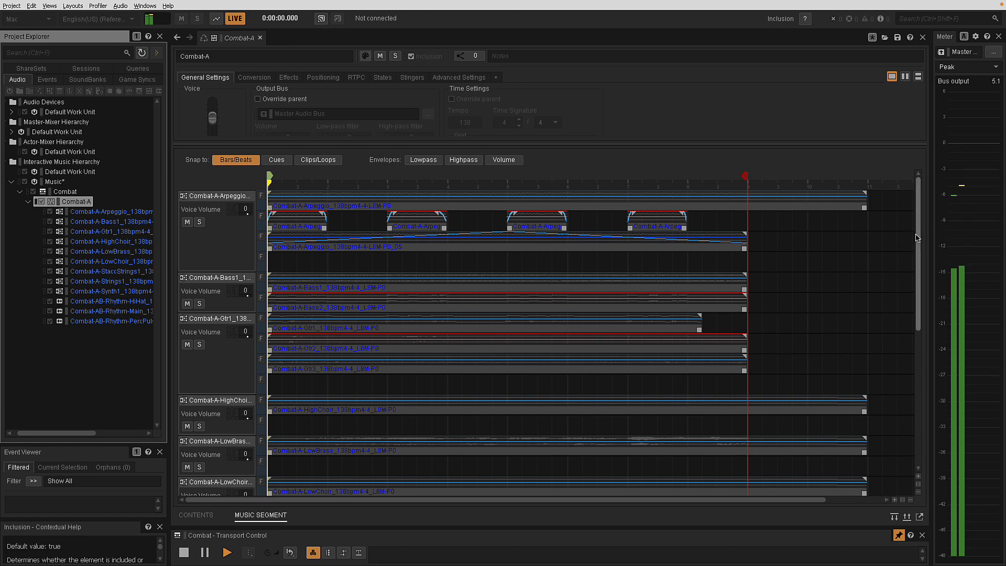
drag(919, 239, 900, 218)
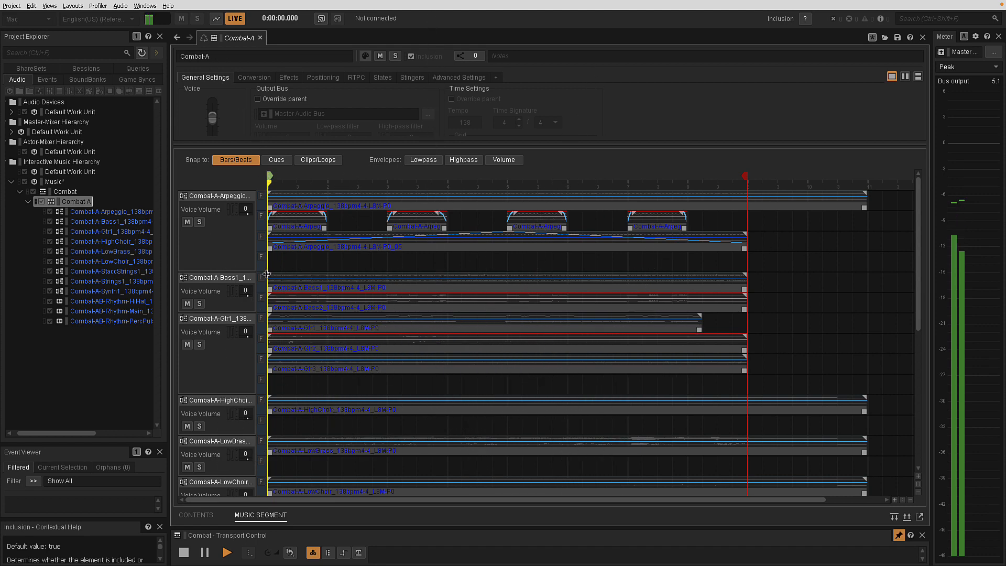
click(184, 552)
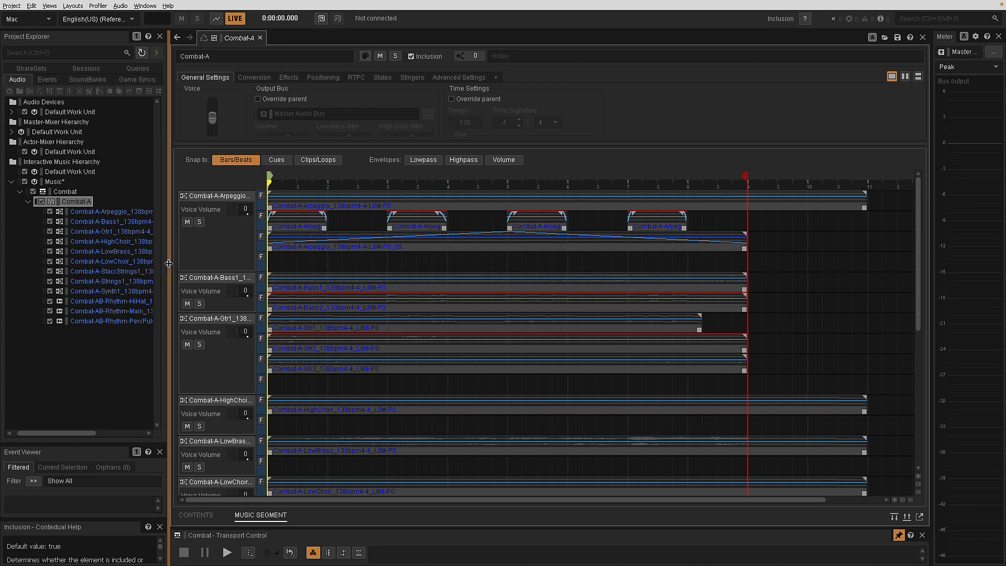
Widen the project hierarchy to show the full track names and look over the tracks around Combat-A-StaccStrings1
drag(171, 266, 230, 265)
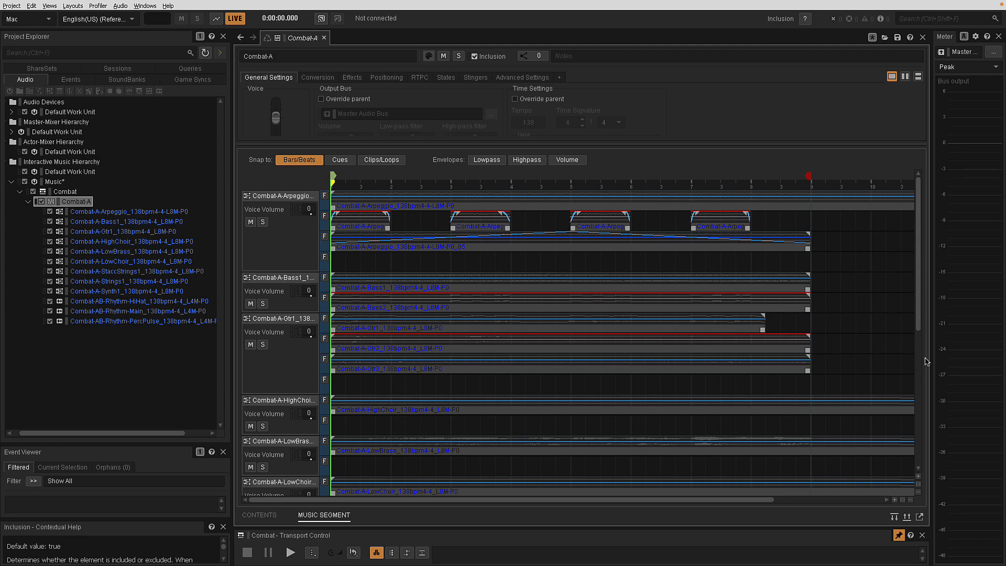
scroll(920, 313, down, 2)
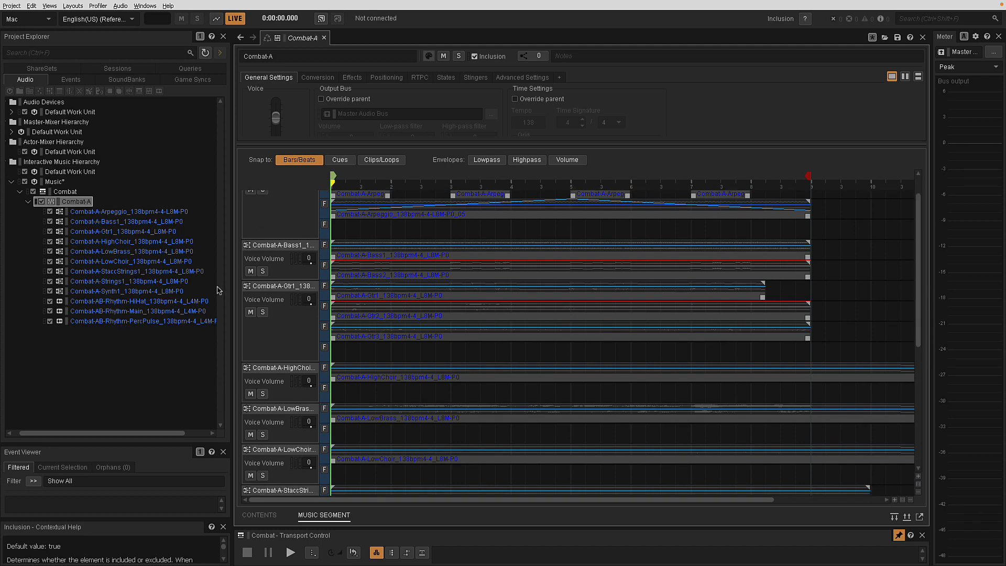
click(116, 271)
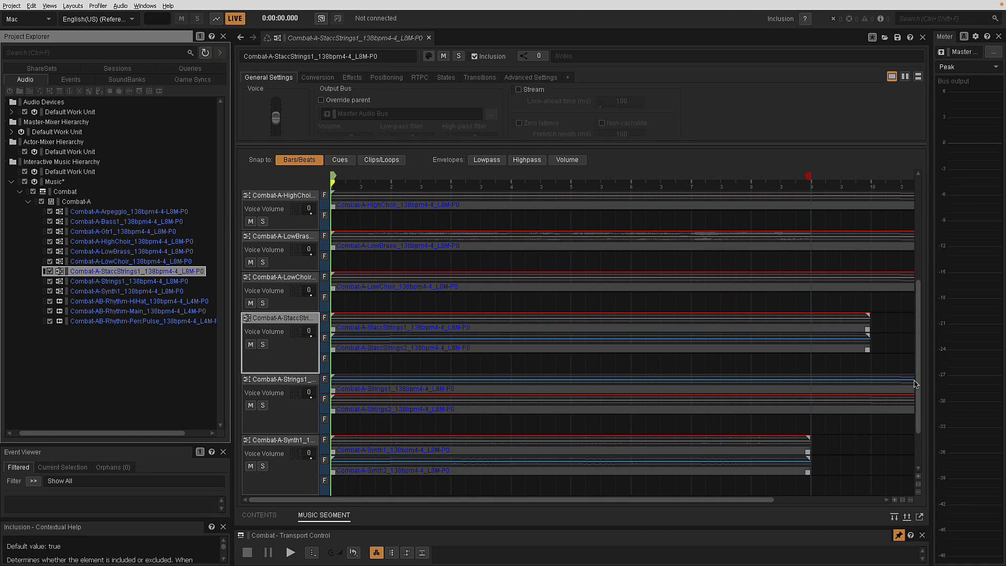
drag(916, 384, 916, 280)
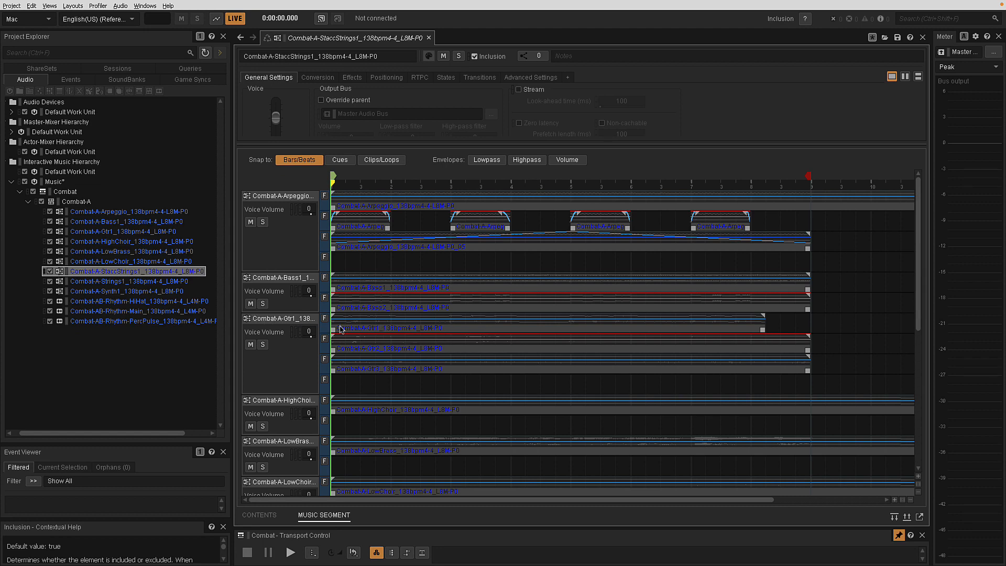
Change the Combat-A-Gtr1 track type to Sequence Step
click(281, 324)
right_click(277, 324)
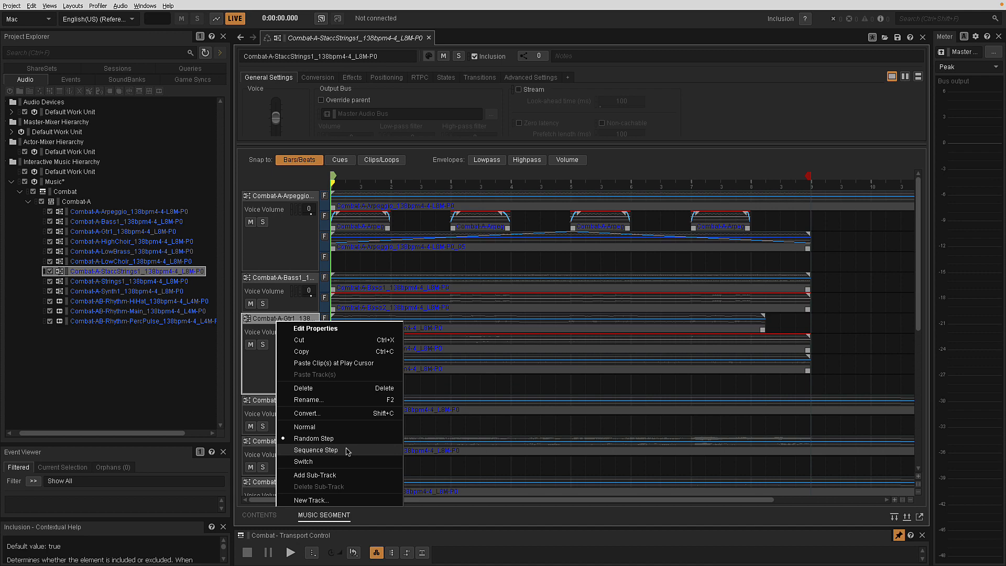
click(316, 450)
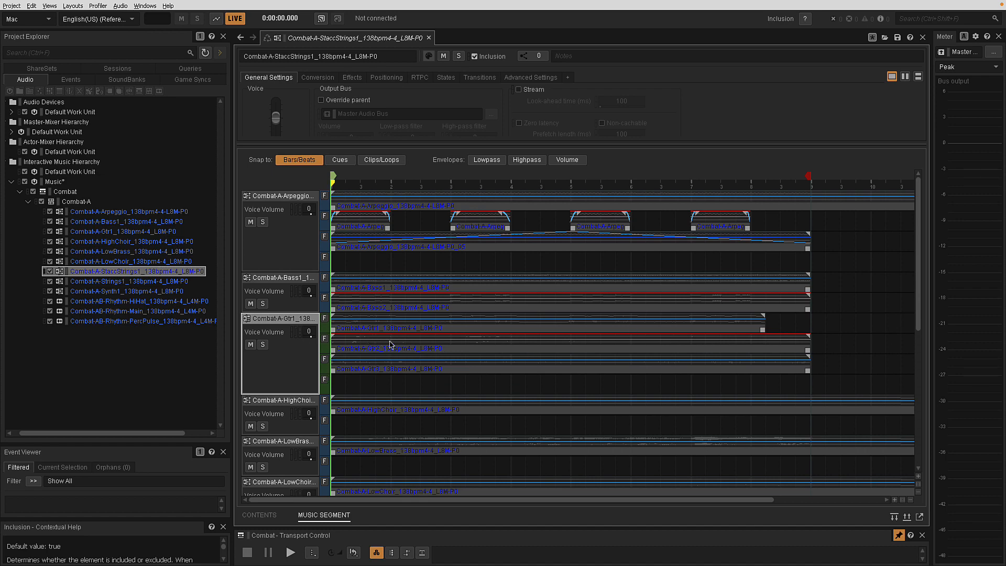
Enlarge the track heights and go through the Combat-A-Gtr1, Gtr2 and Gtr3 sub-track clips in sequence order
click(918, 477)
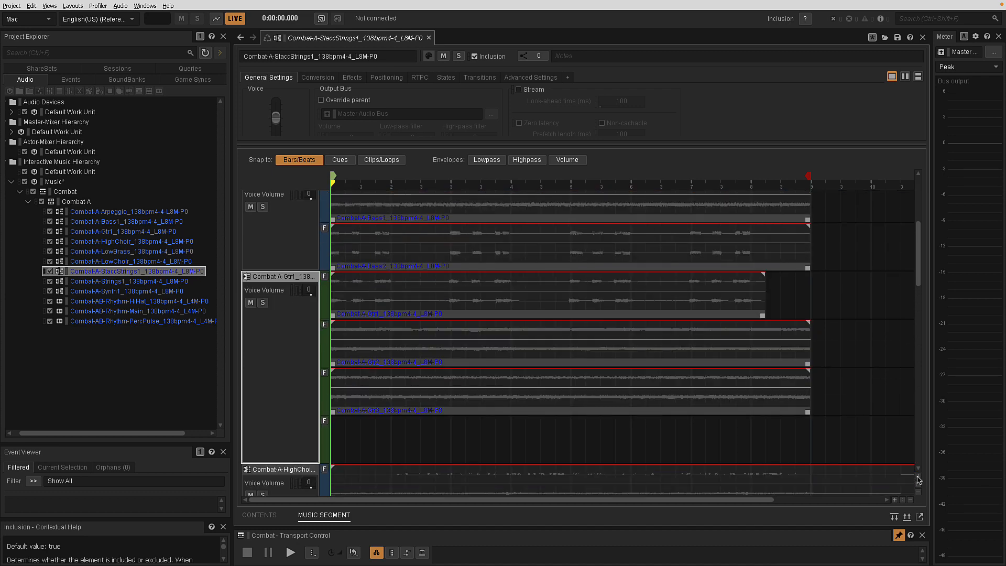
click(375, 316)
click(386, 363)
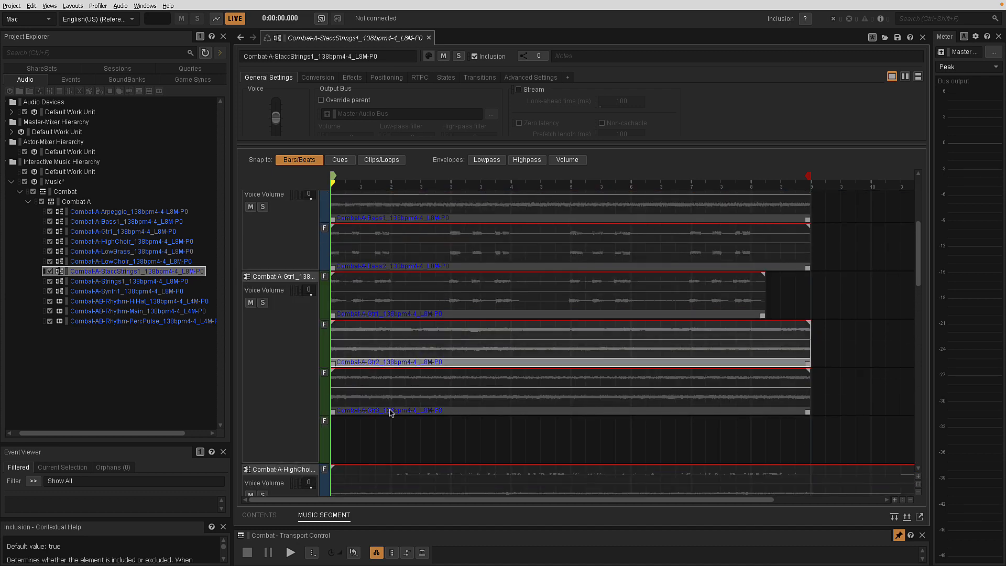
click(391, 412)
click(378, 317)
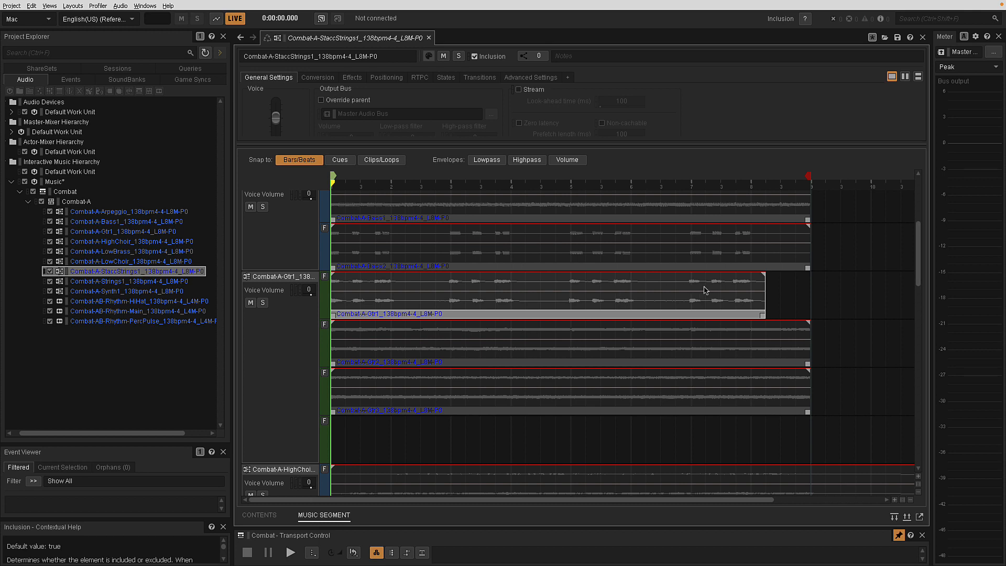
click(420, 364)
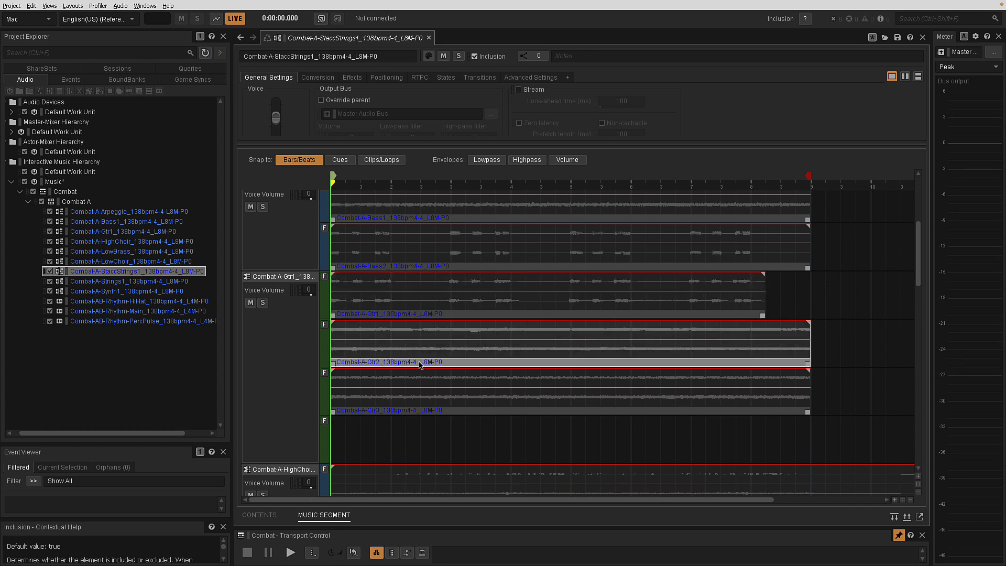
click(427, 410)
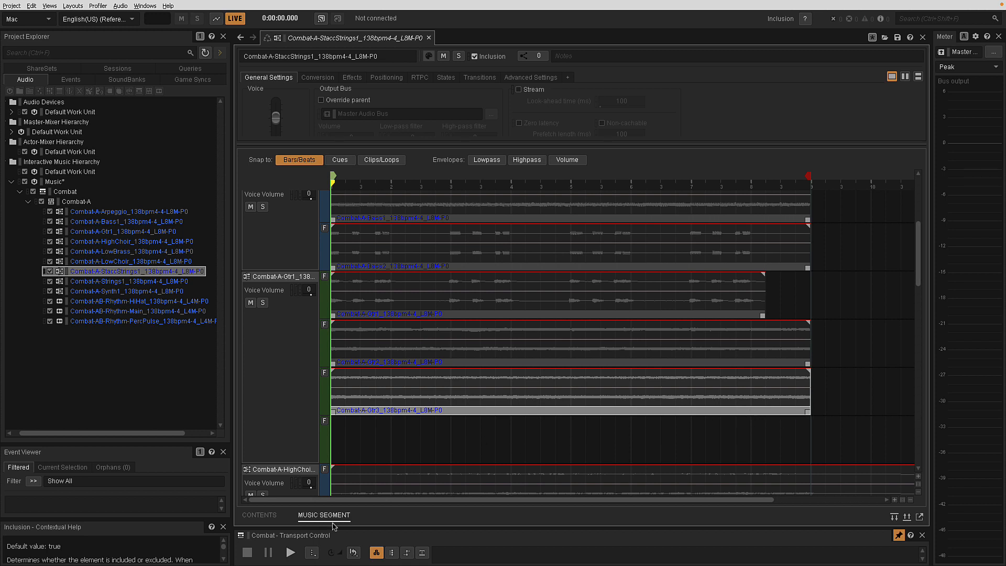
Audition the Combat container while lowering the Combat-A-Gtr1 track's voice volume to -7 and returning it to 0, ending with playback stopped
click(289, 555)
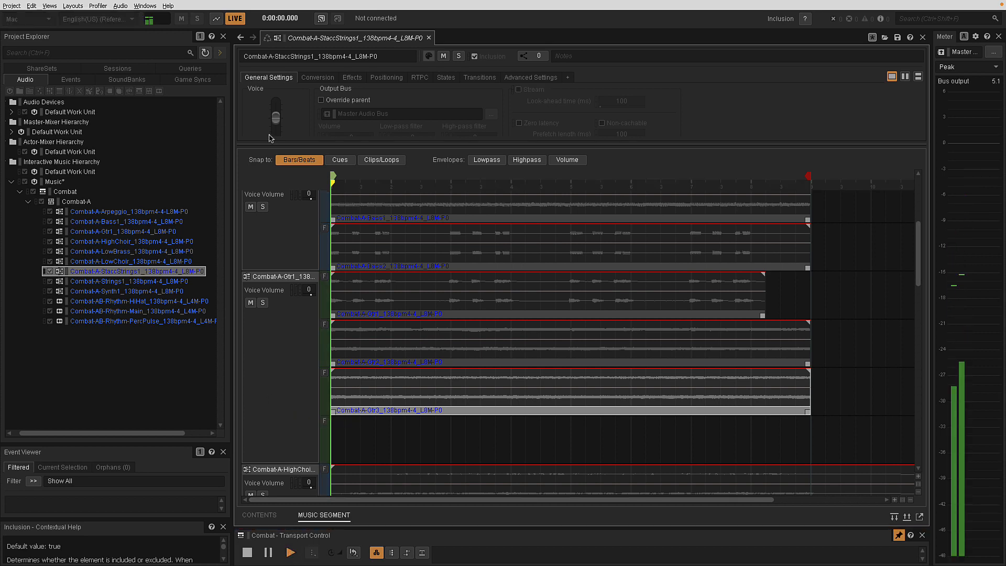
click(126, 232)
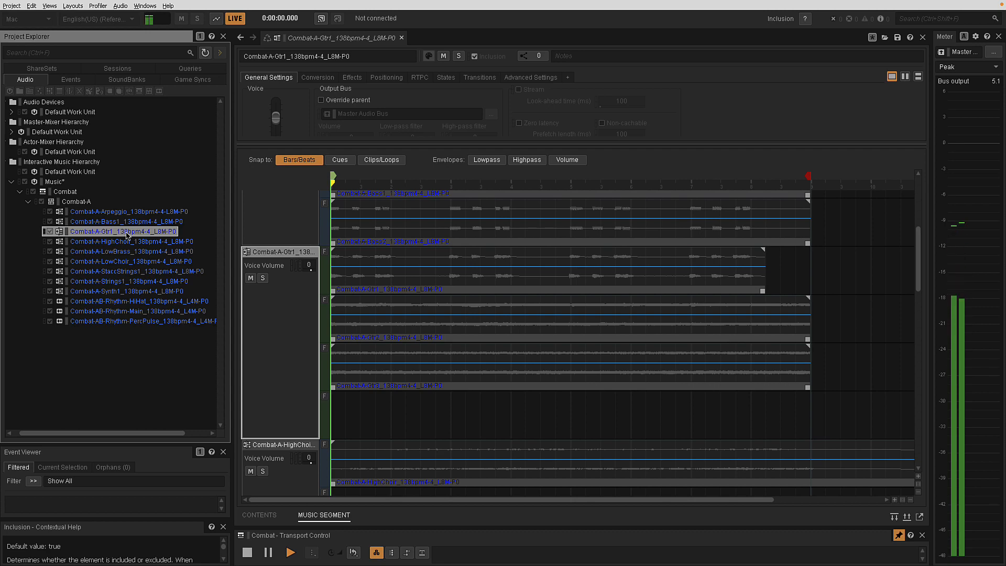
drag(275, 117, 276, 123)
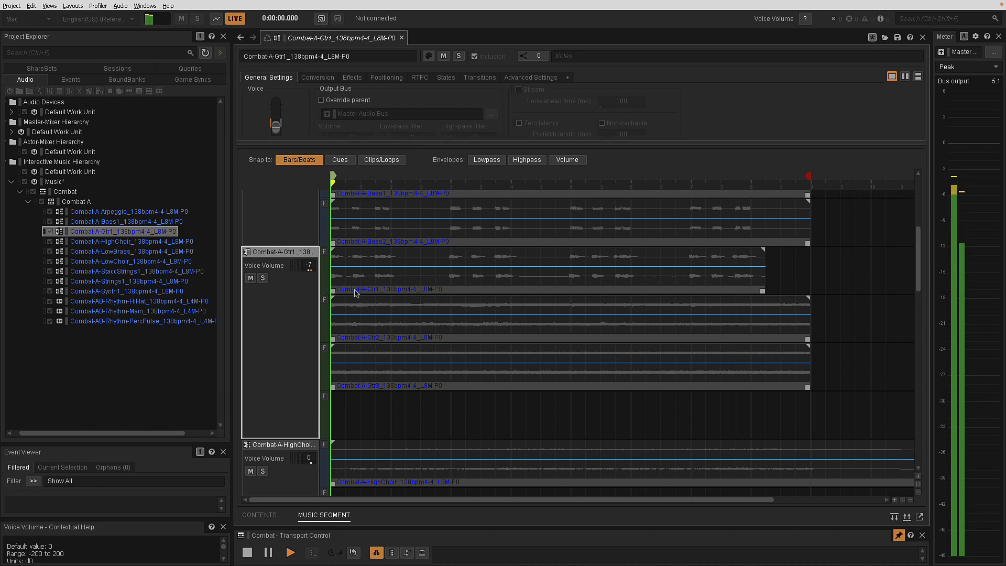
drag(275, 127, 275, 122)
drag(275, 121, 275, 118)
drag(276, 119, 276, 117)
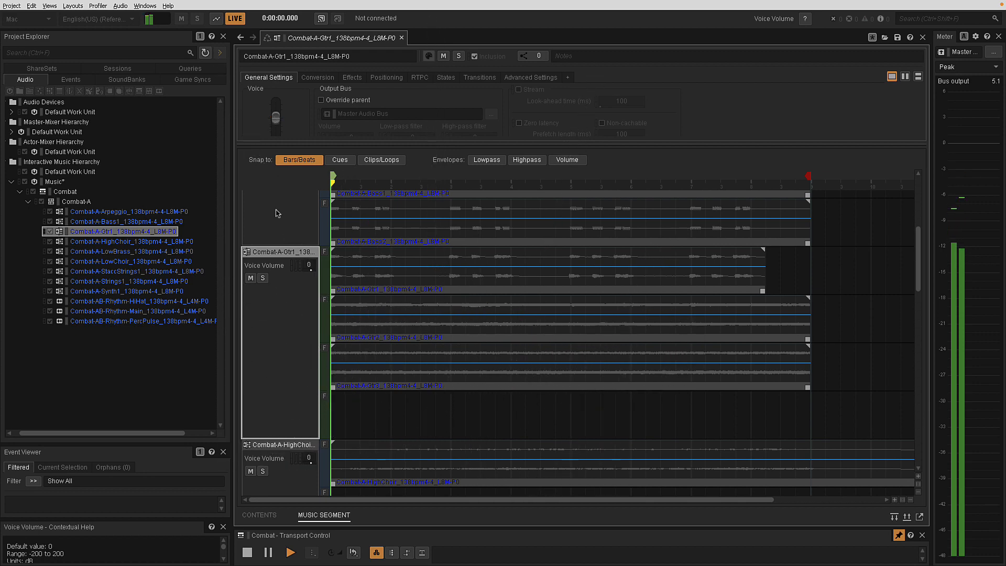
click(248, 553)
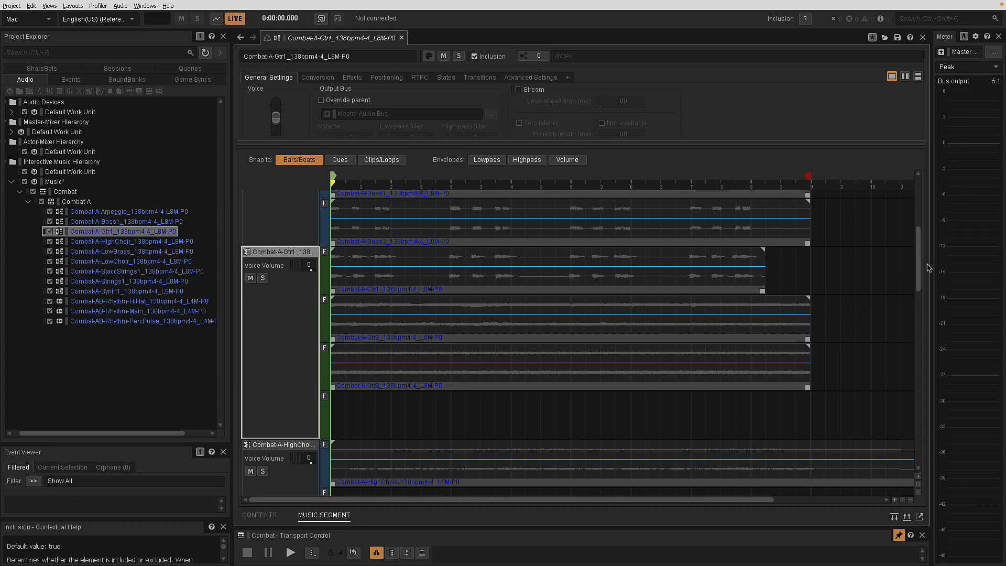
scroll(916, 310, down, 2)
drag(916, 311, 919, 469)
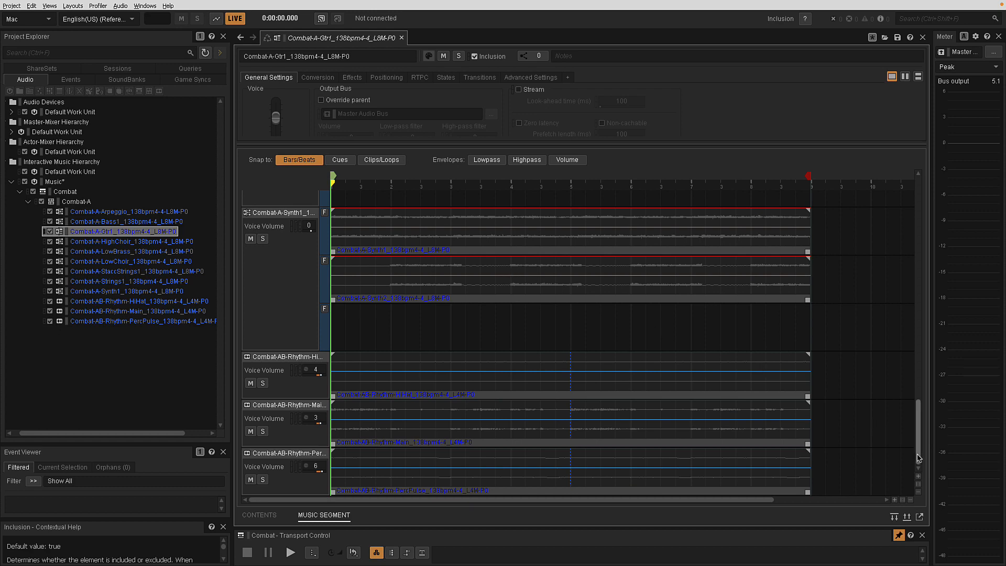
drag(919, 458, 908, 272)
scroll(908, 271, up, 3)
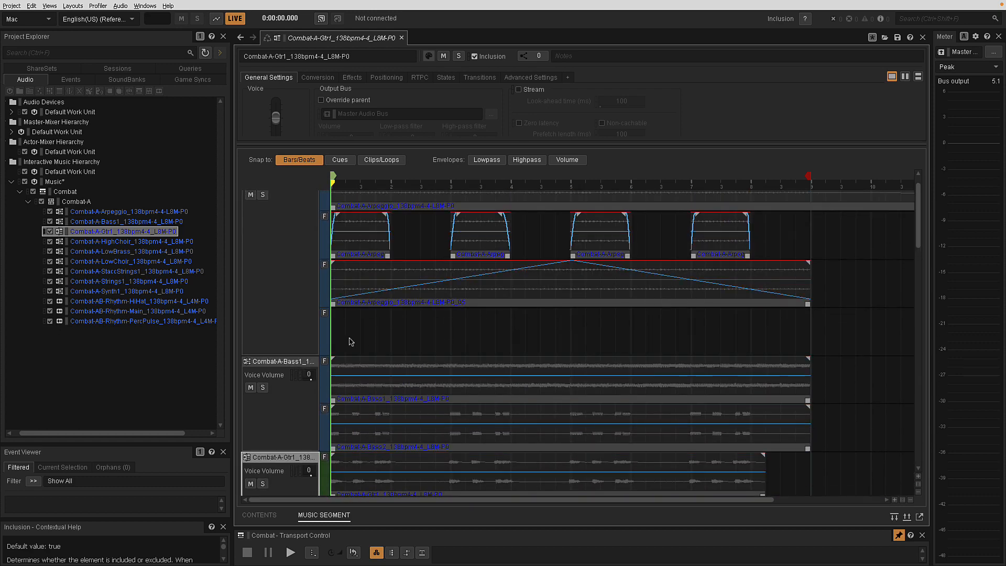